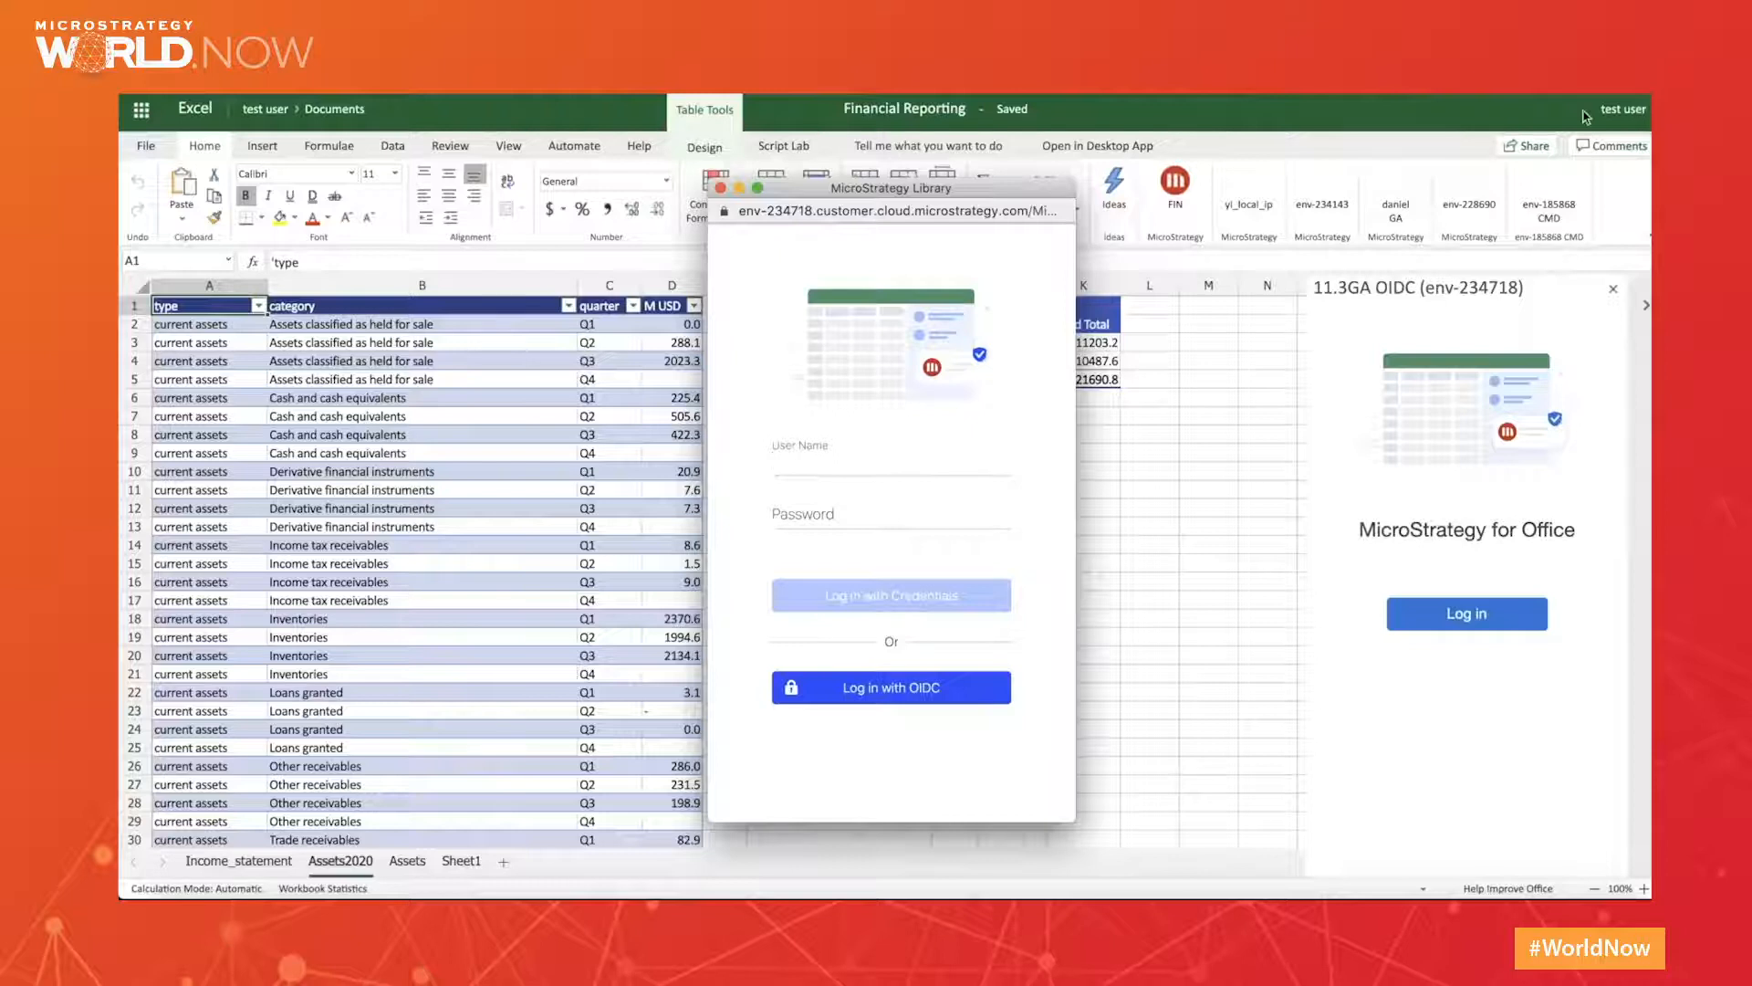
Log in to the MicroStrategy add-in with OIDC and examine the details of the imported Assets dataset.
left_click(913, 689)
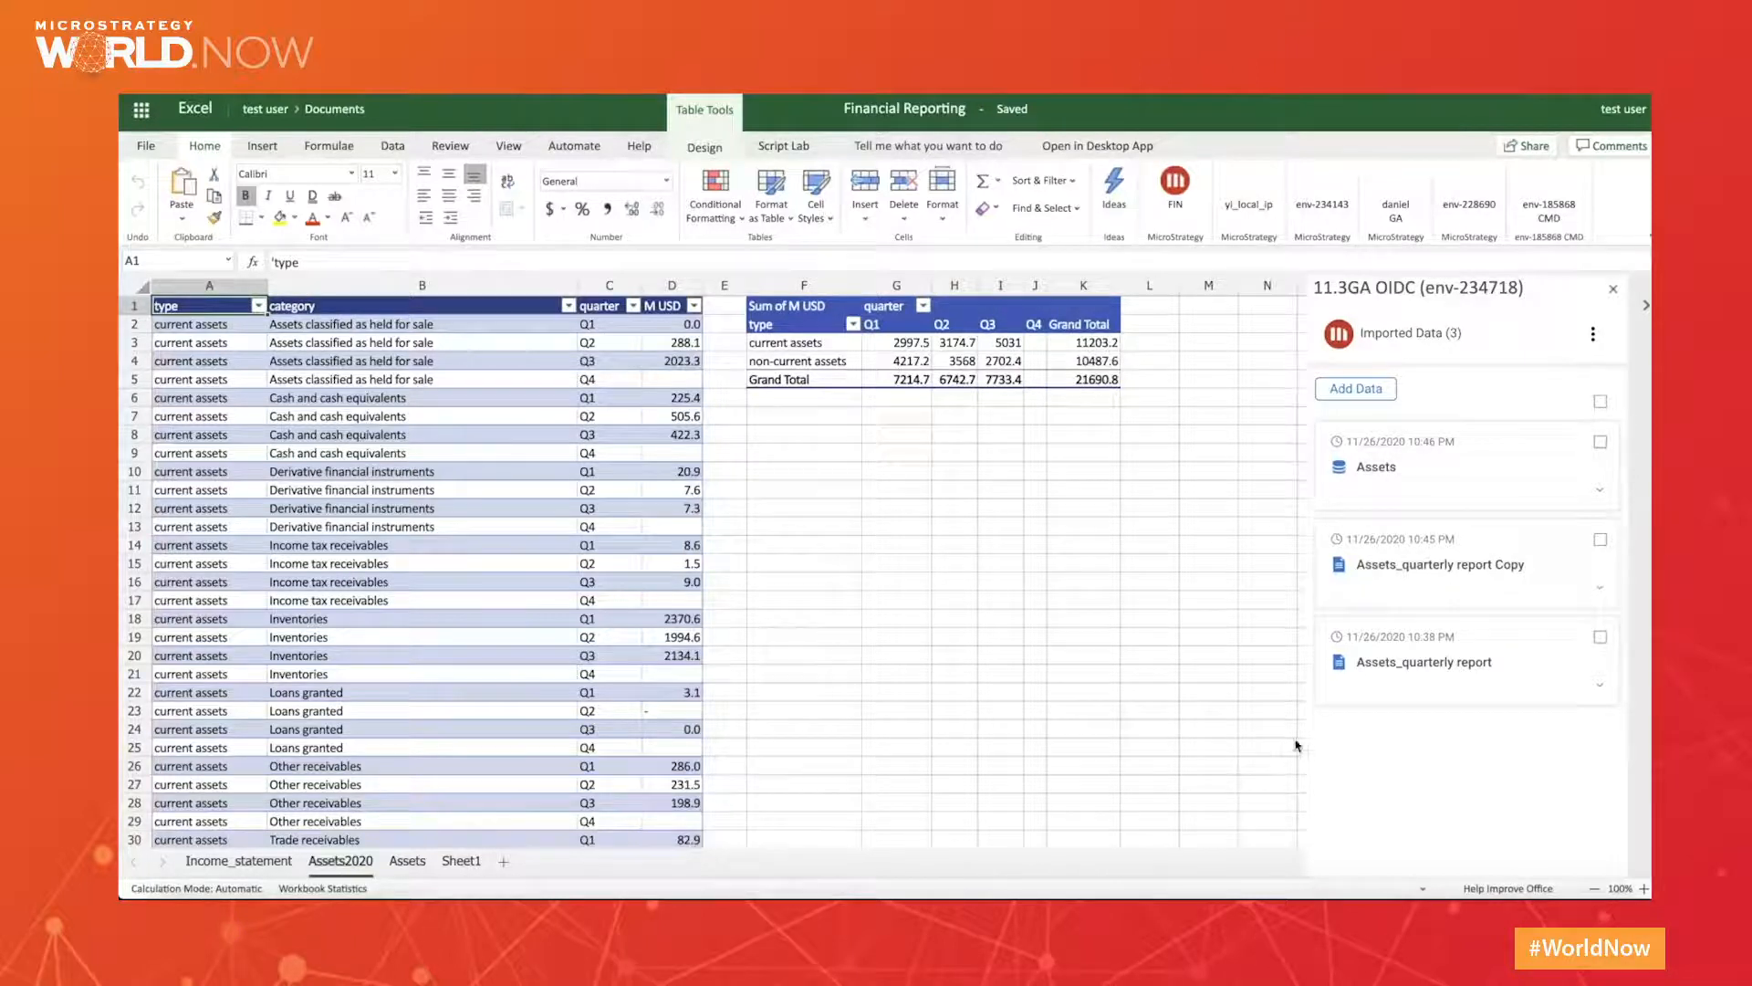
mouse_move(1319, 601)
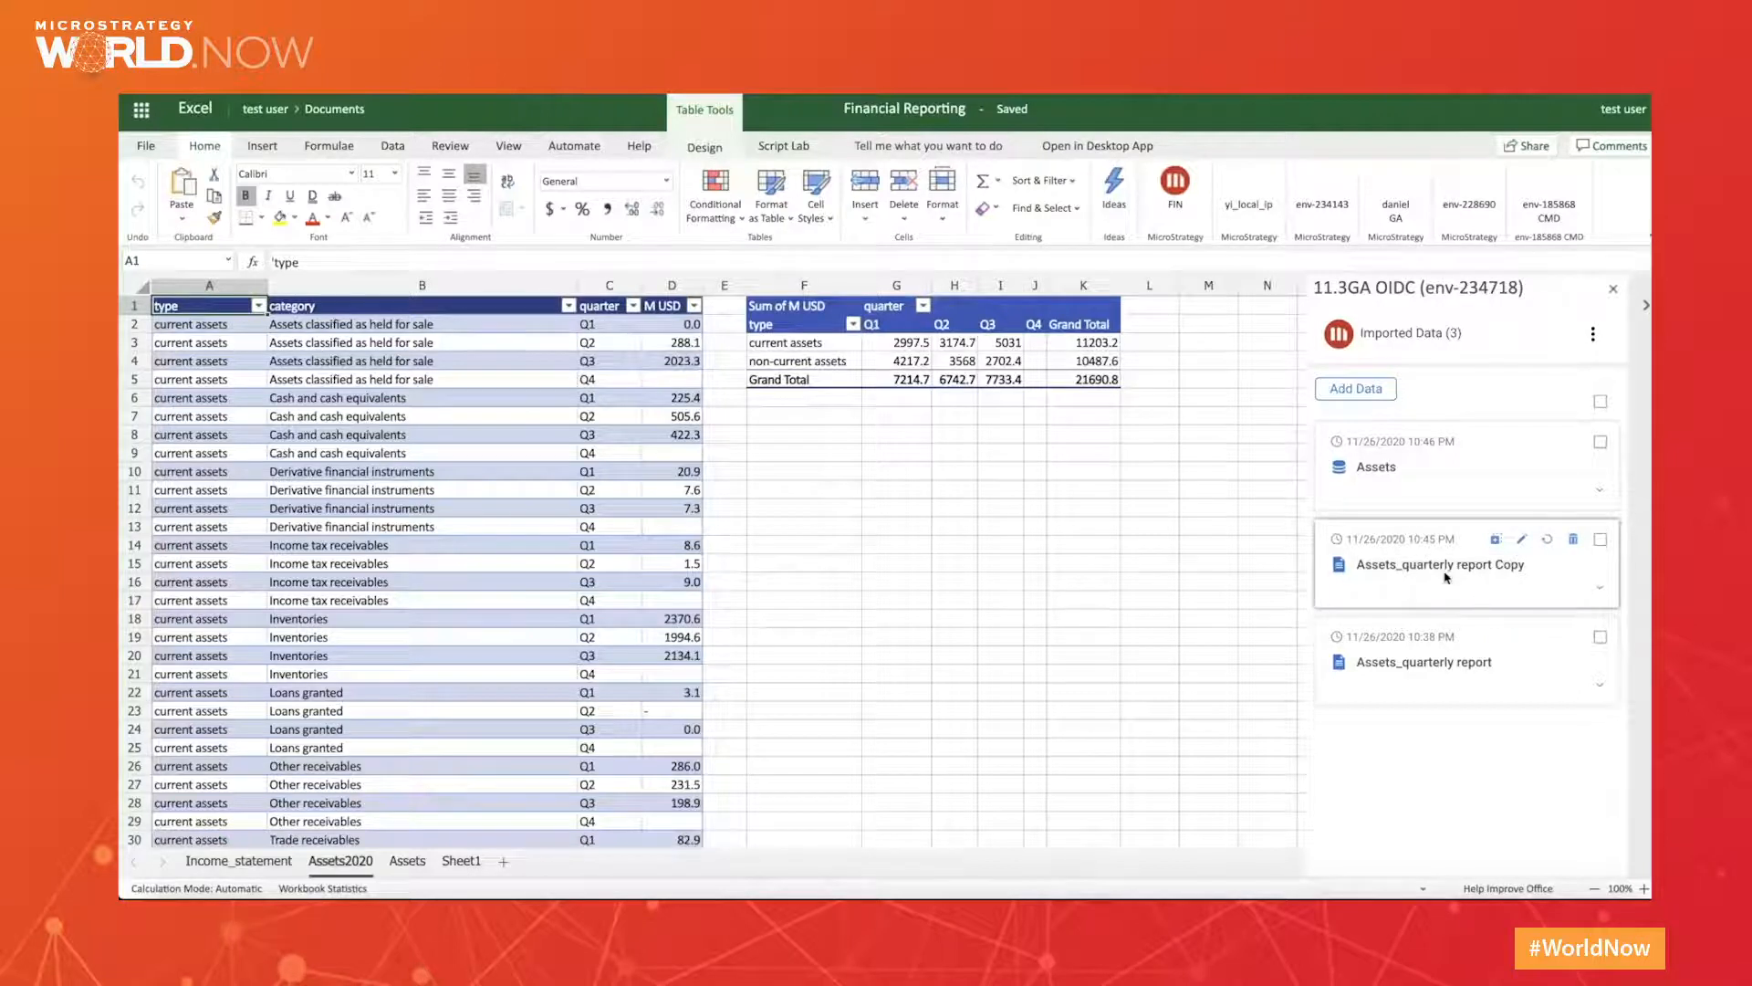
mouse_move(1382, 474)
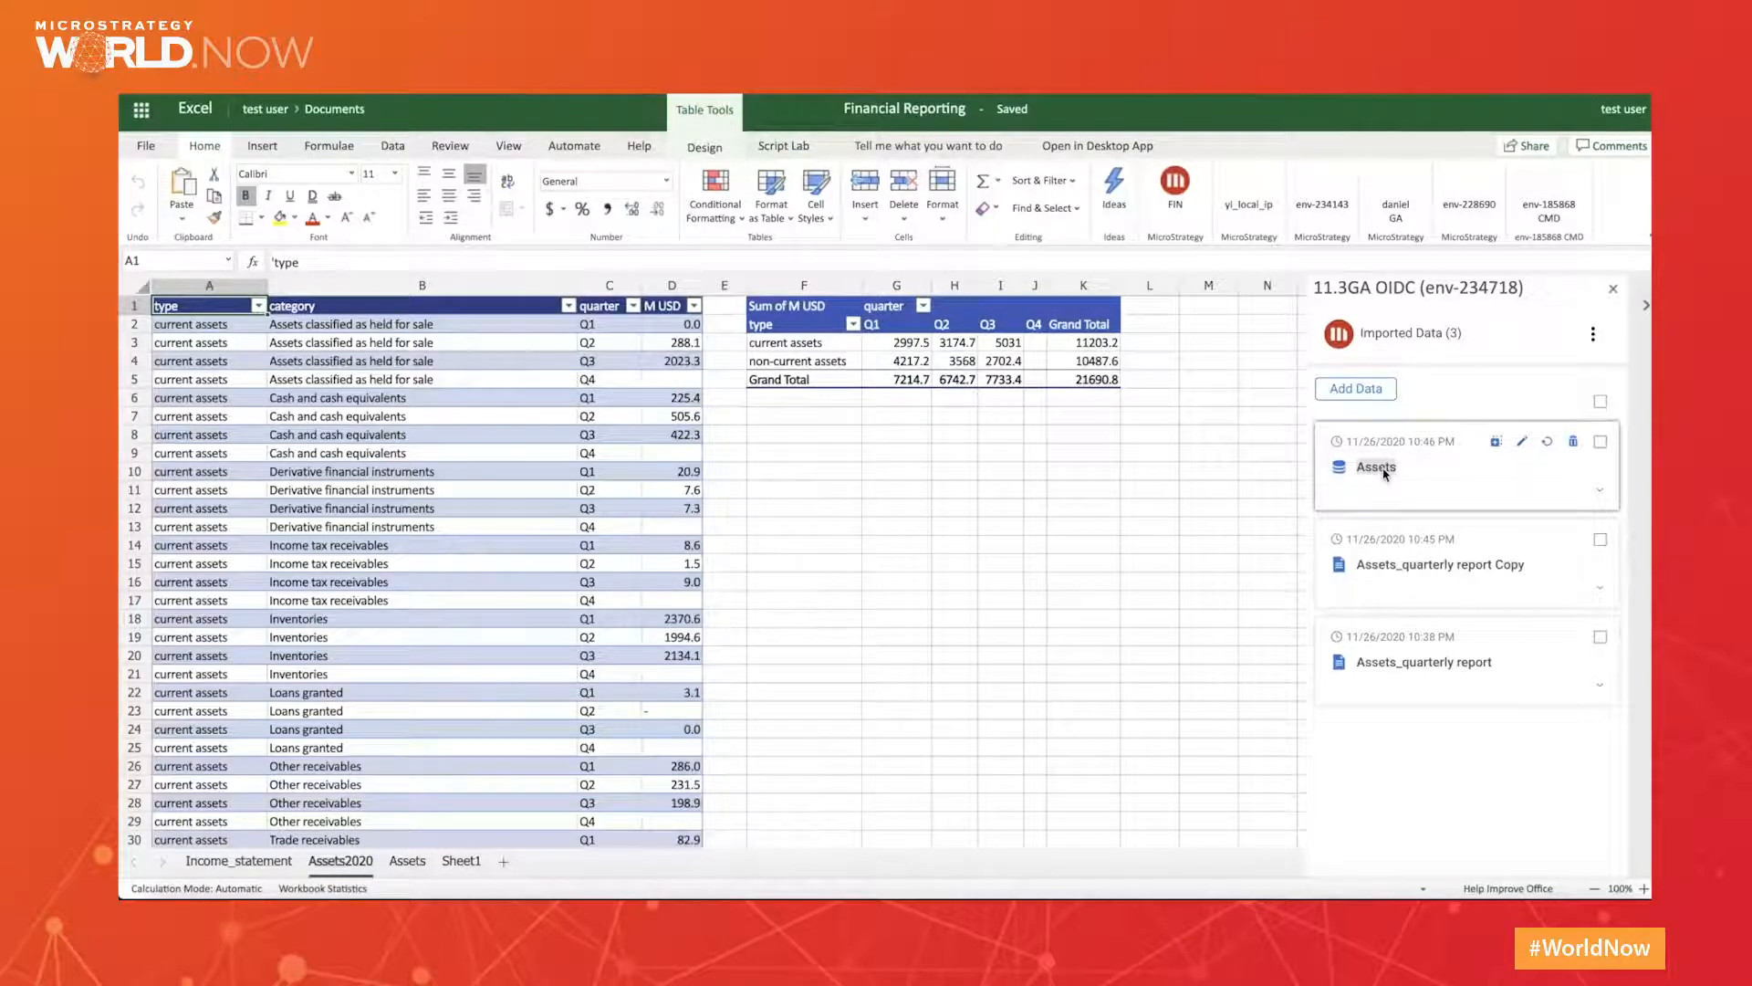
left_click(1602, 494)
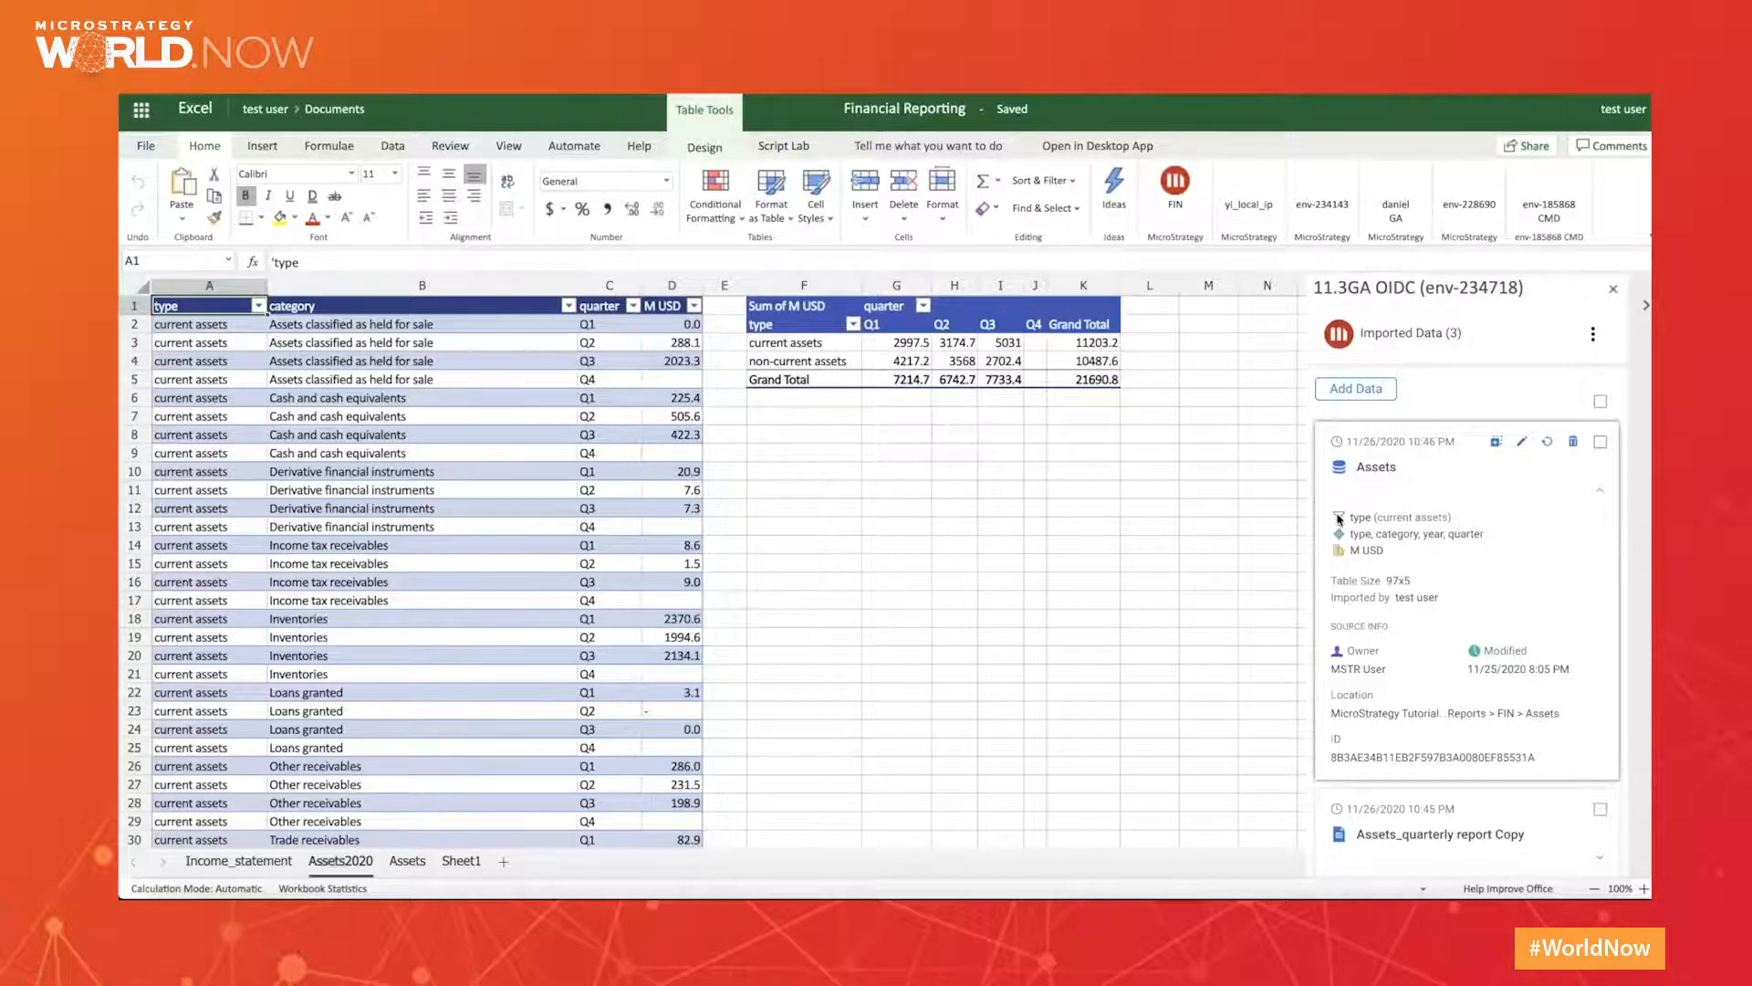
mouse_move(1339, 518)
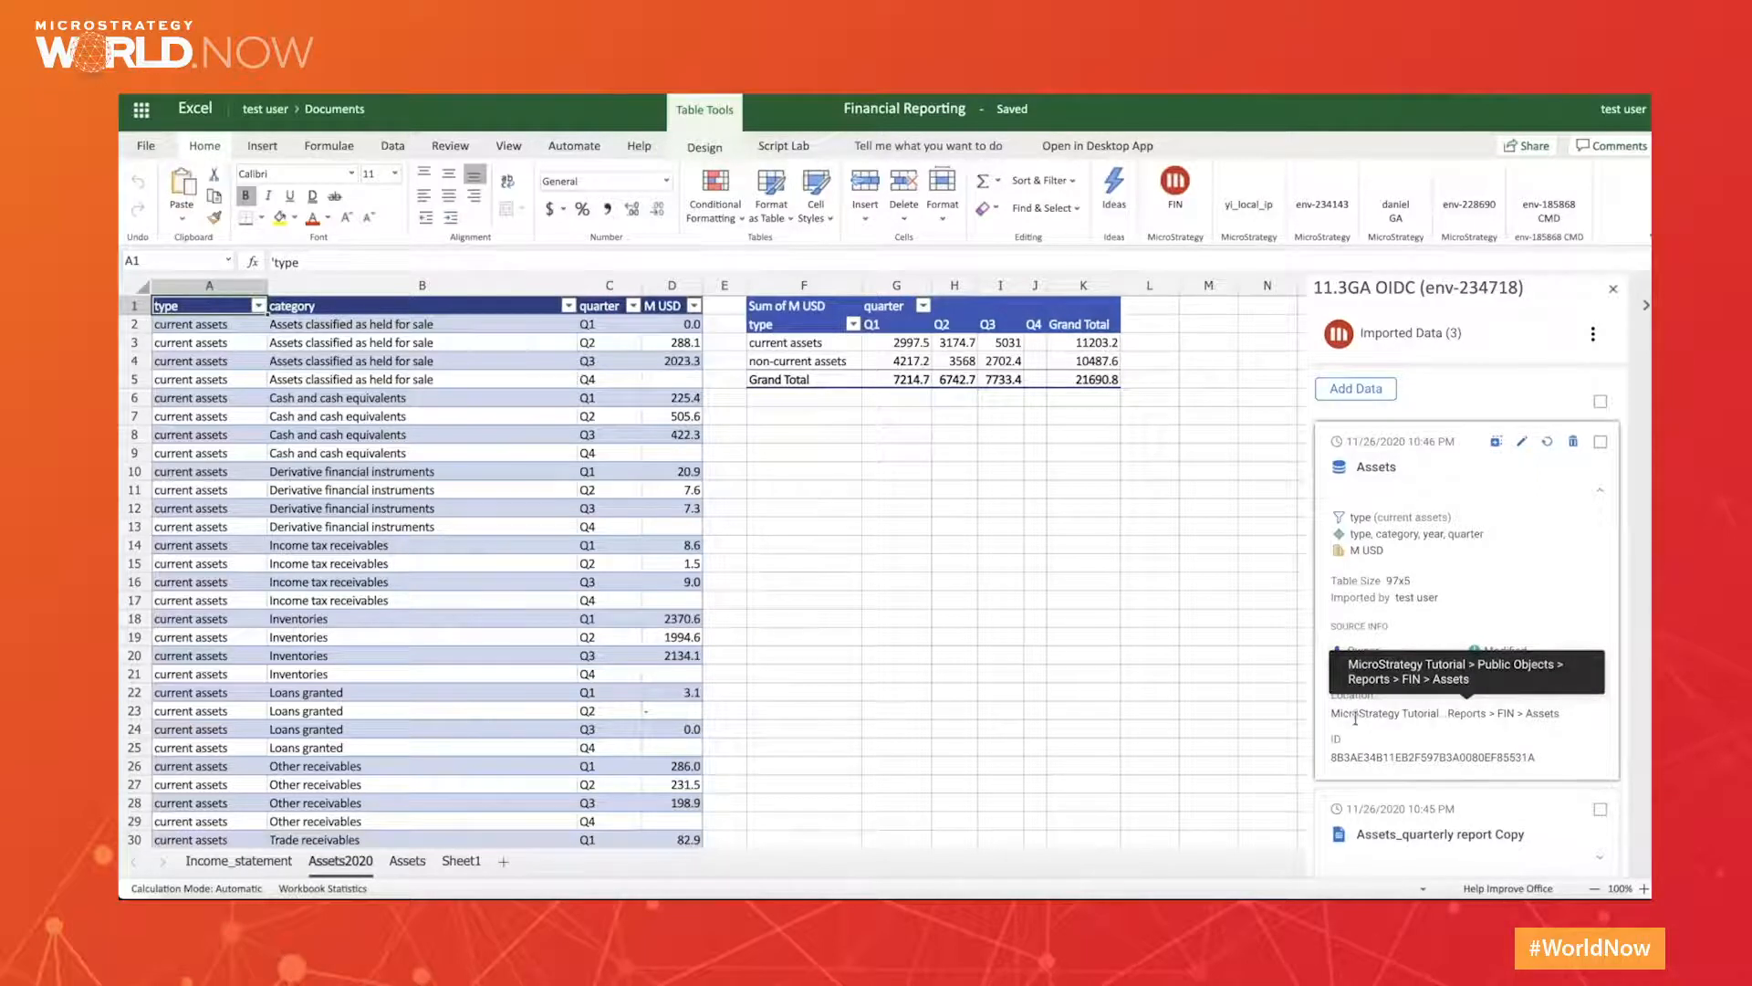
left_click(1595, 496)
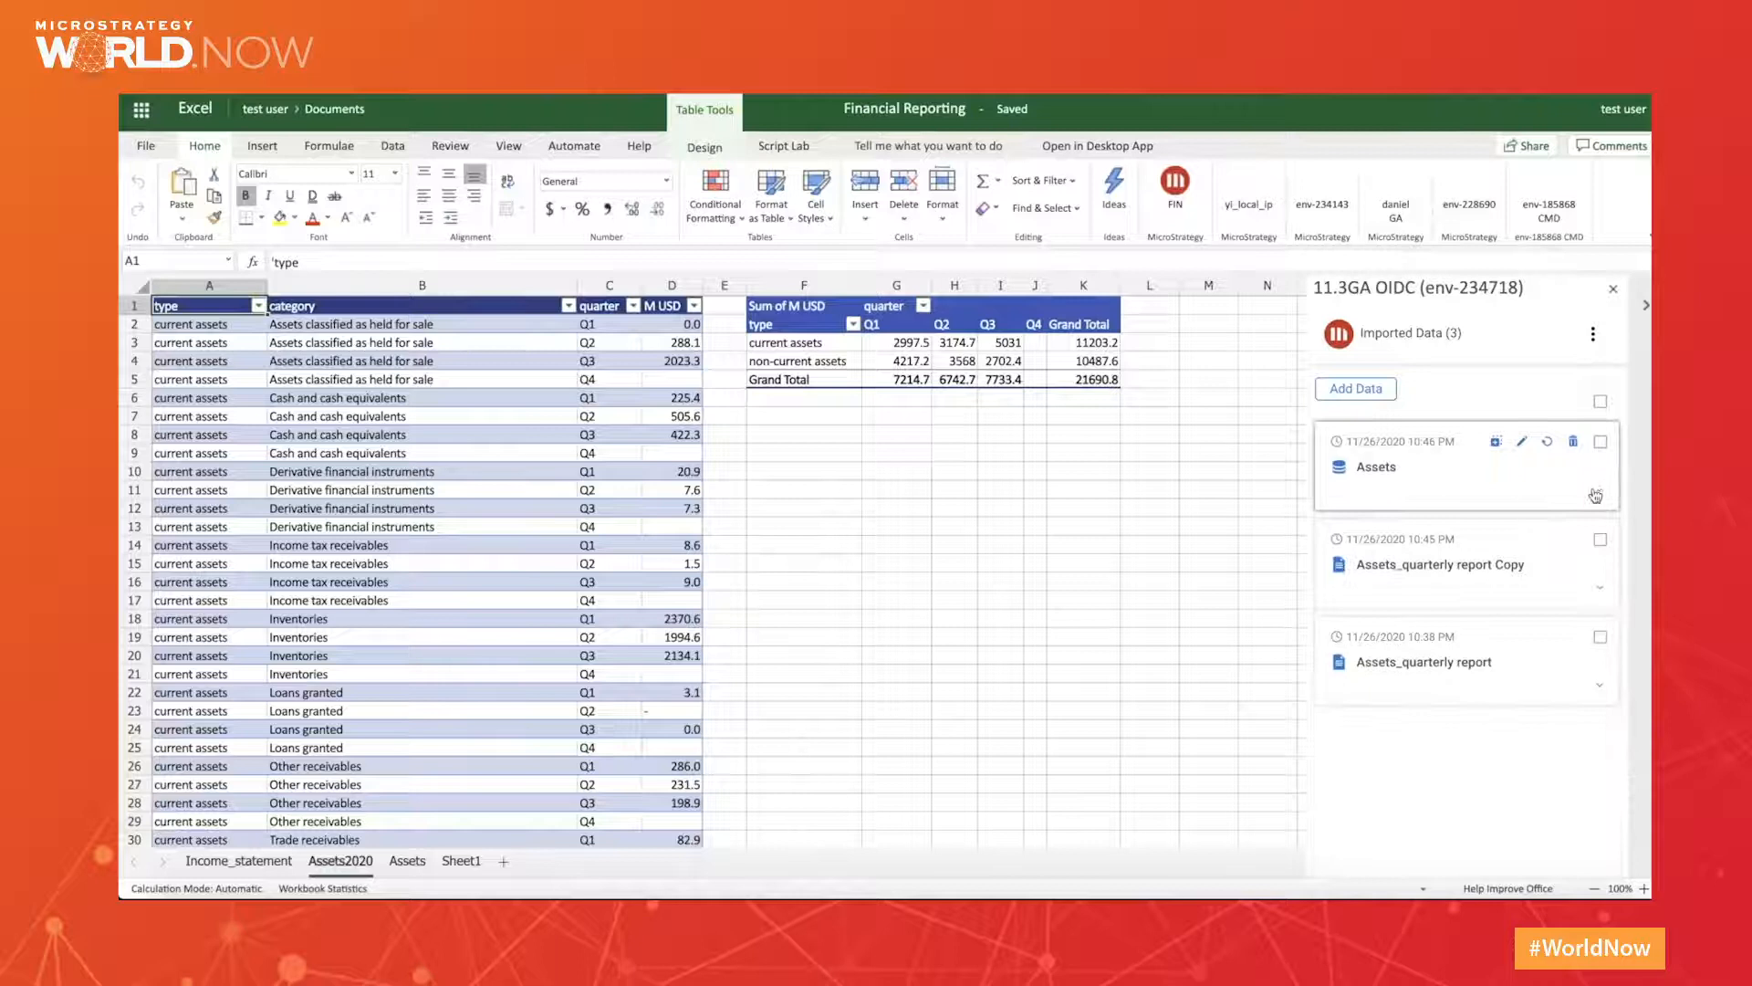
Rename the imported Assets dataset to "Current assets".
left_click(1397, 470)
left_click(1394, 472)
type("Current asse")
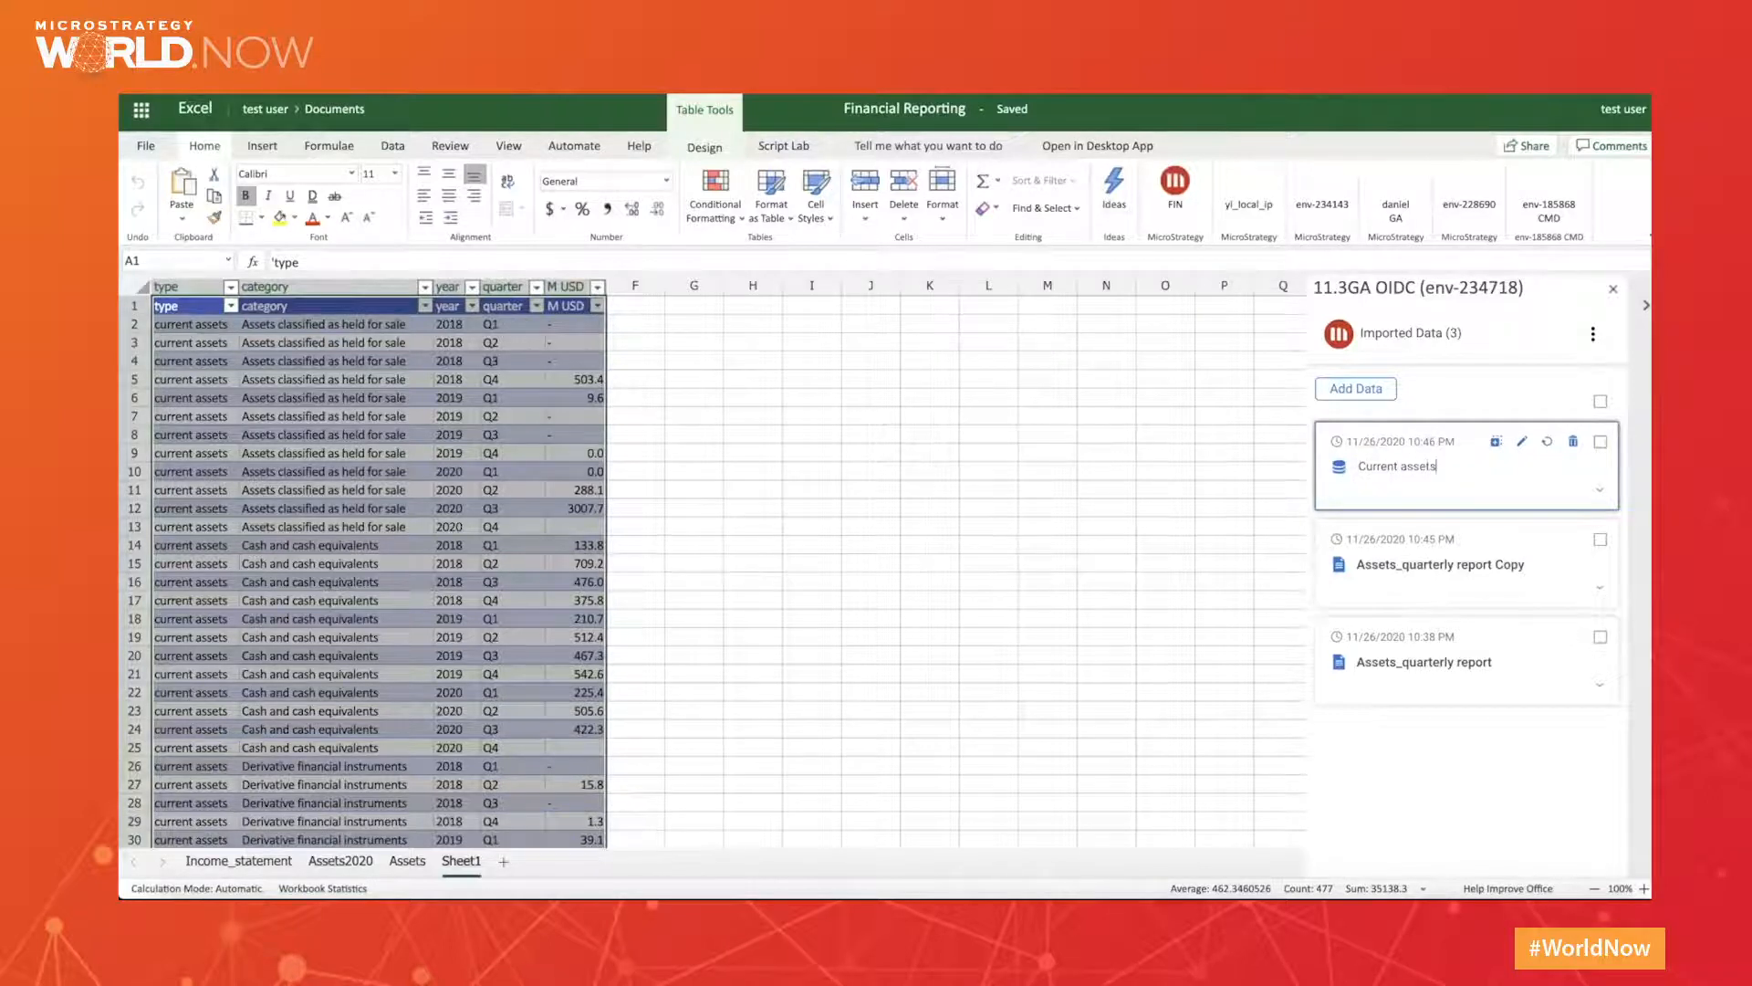
key("Return")
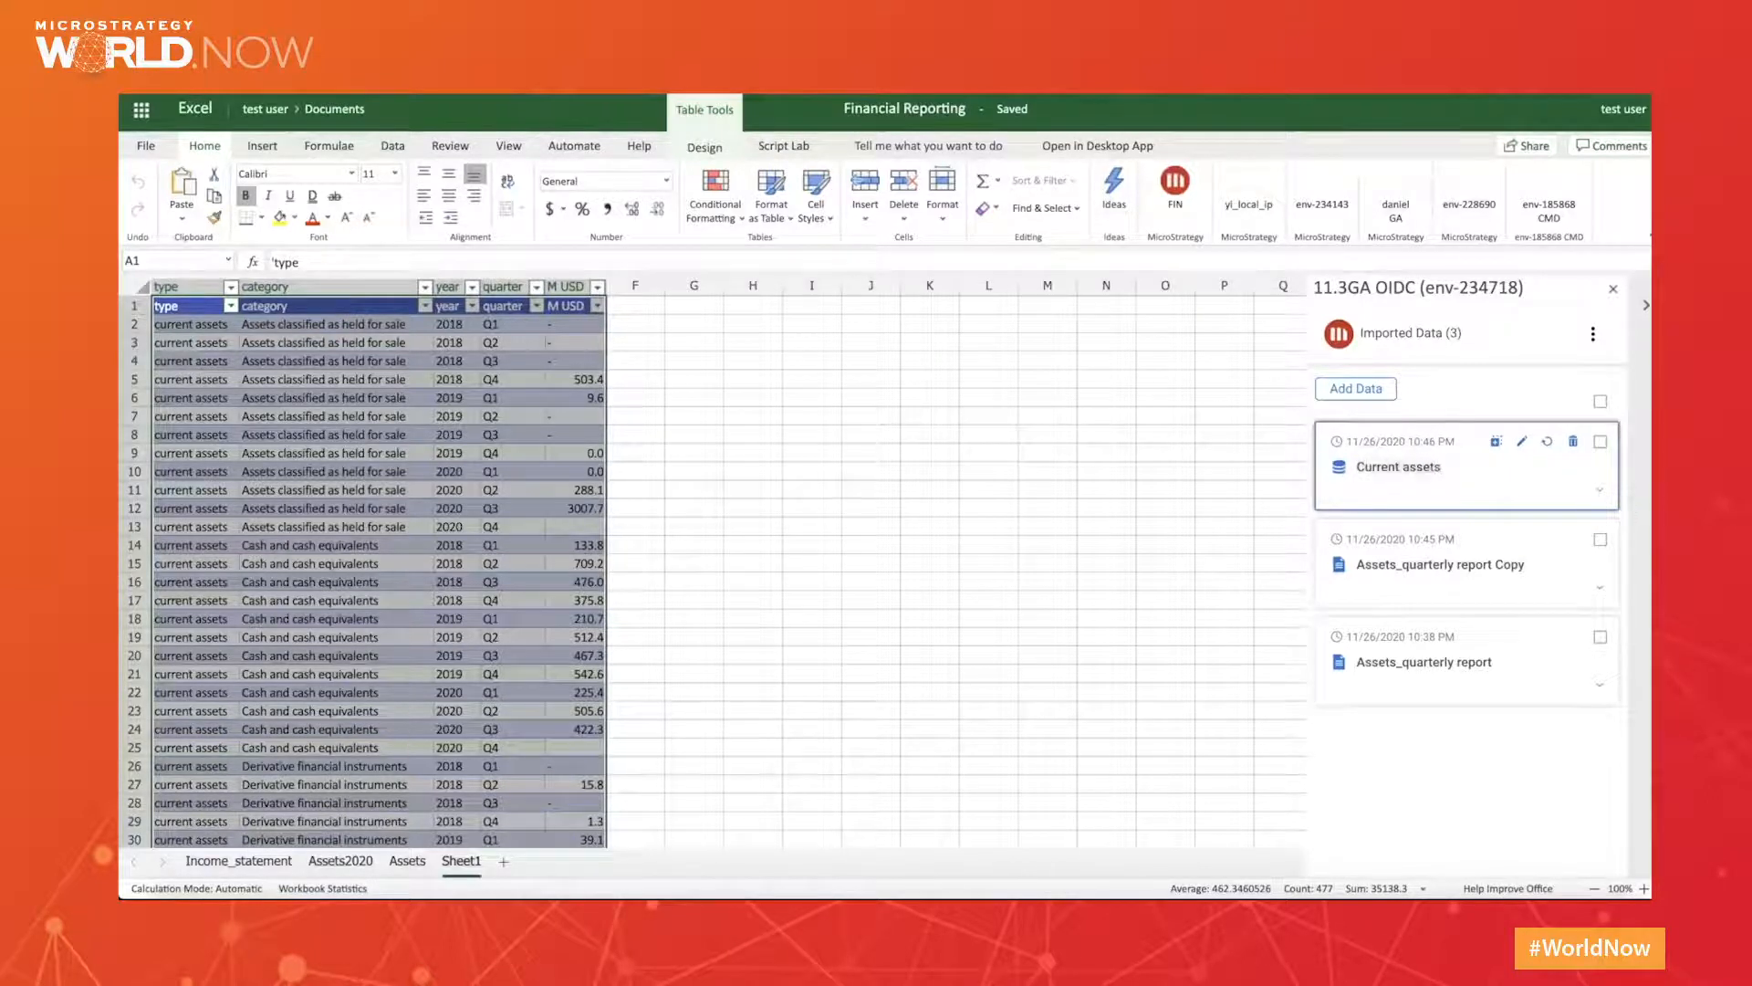
Check the filter details of "Assets_quarterly report Copy" and rename it to "Assets_quarterly report 2020".
left_click(1602, 592)
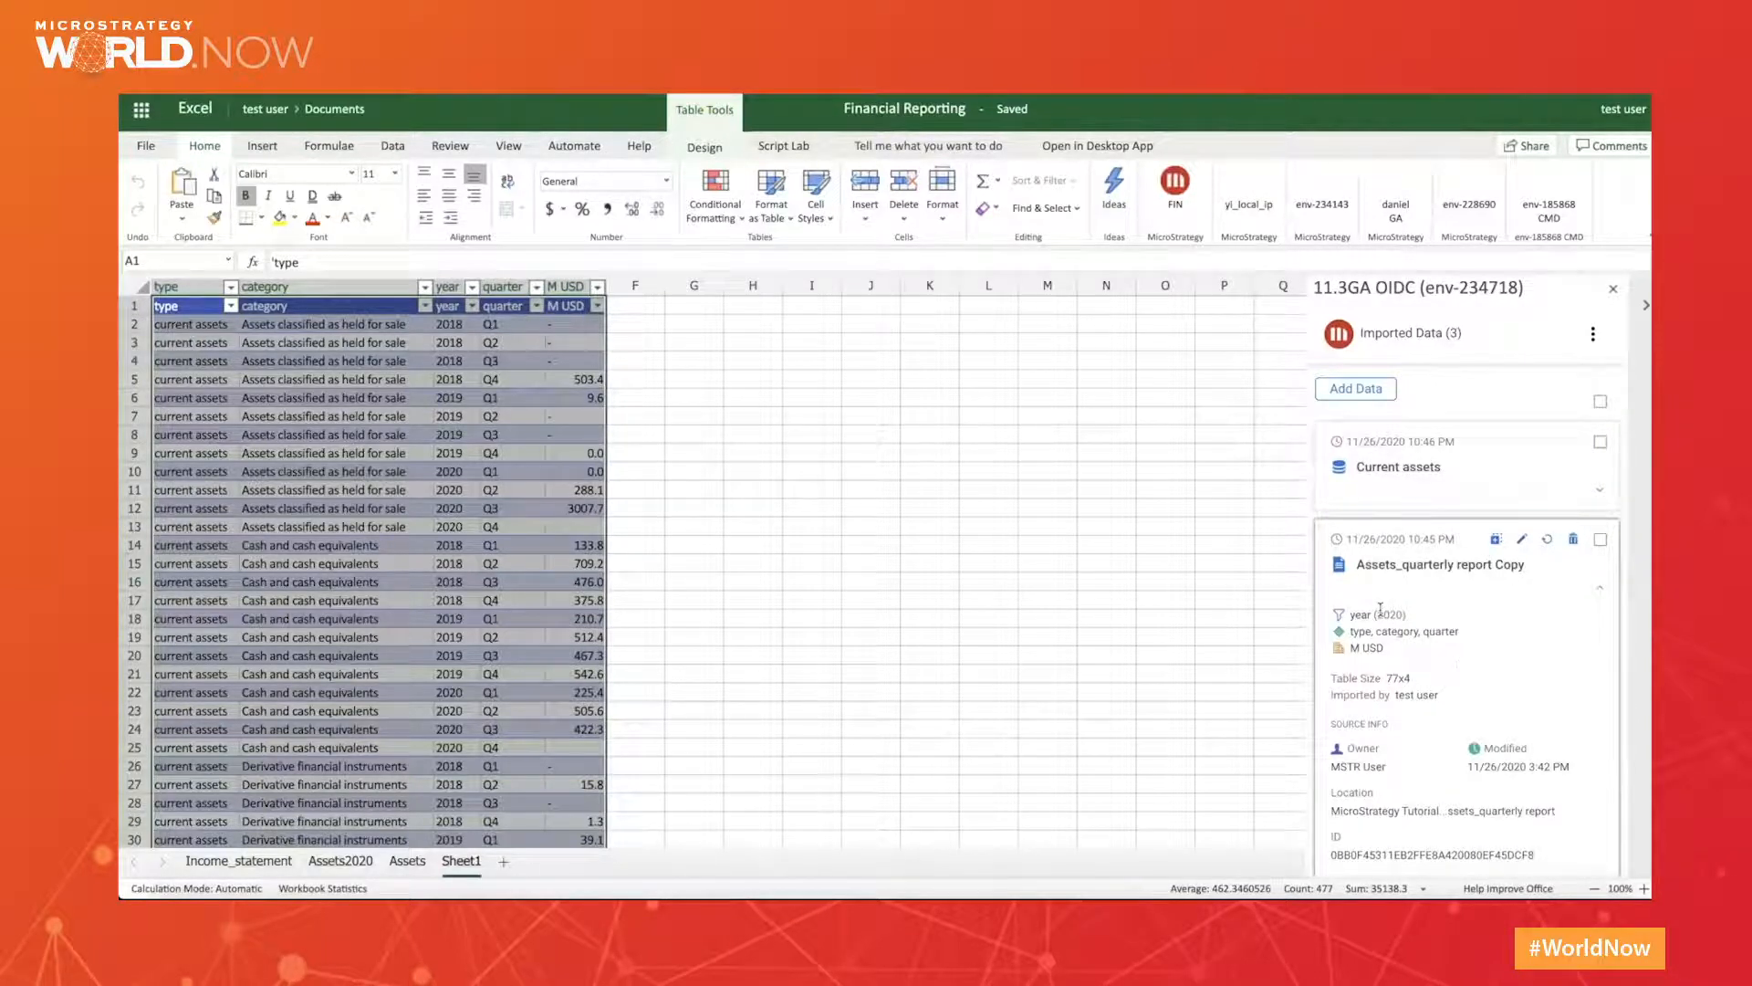
double_click(1515, 565)
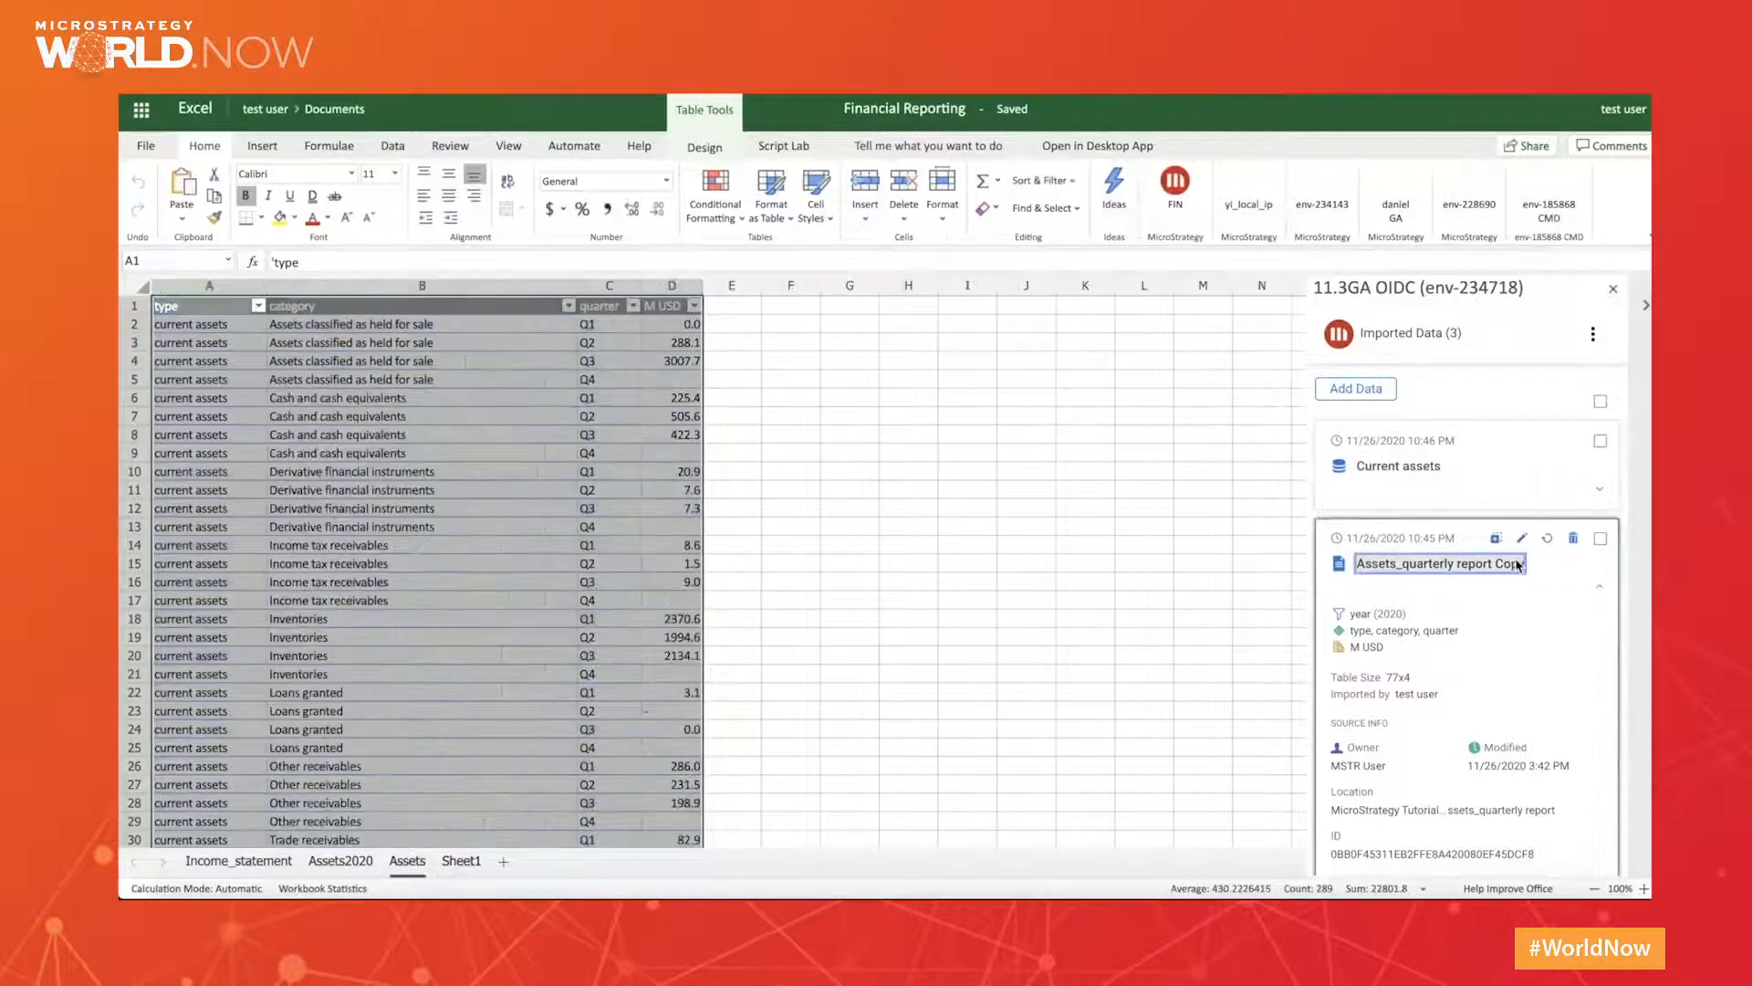
left_click(1517, 565)
key("BackSpace")
key("BackSpace")
key("BackSpace")
key("BackSpace")
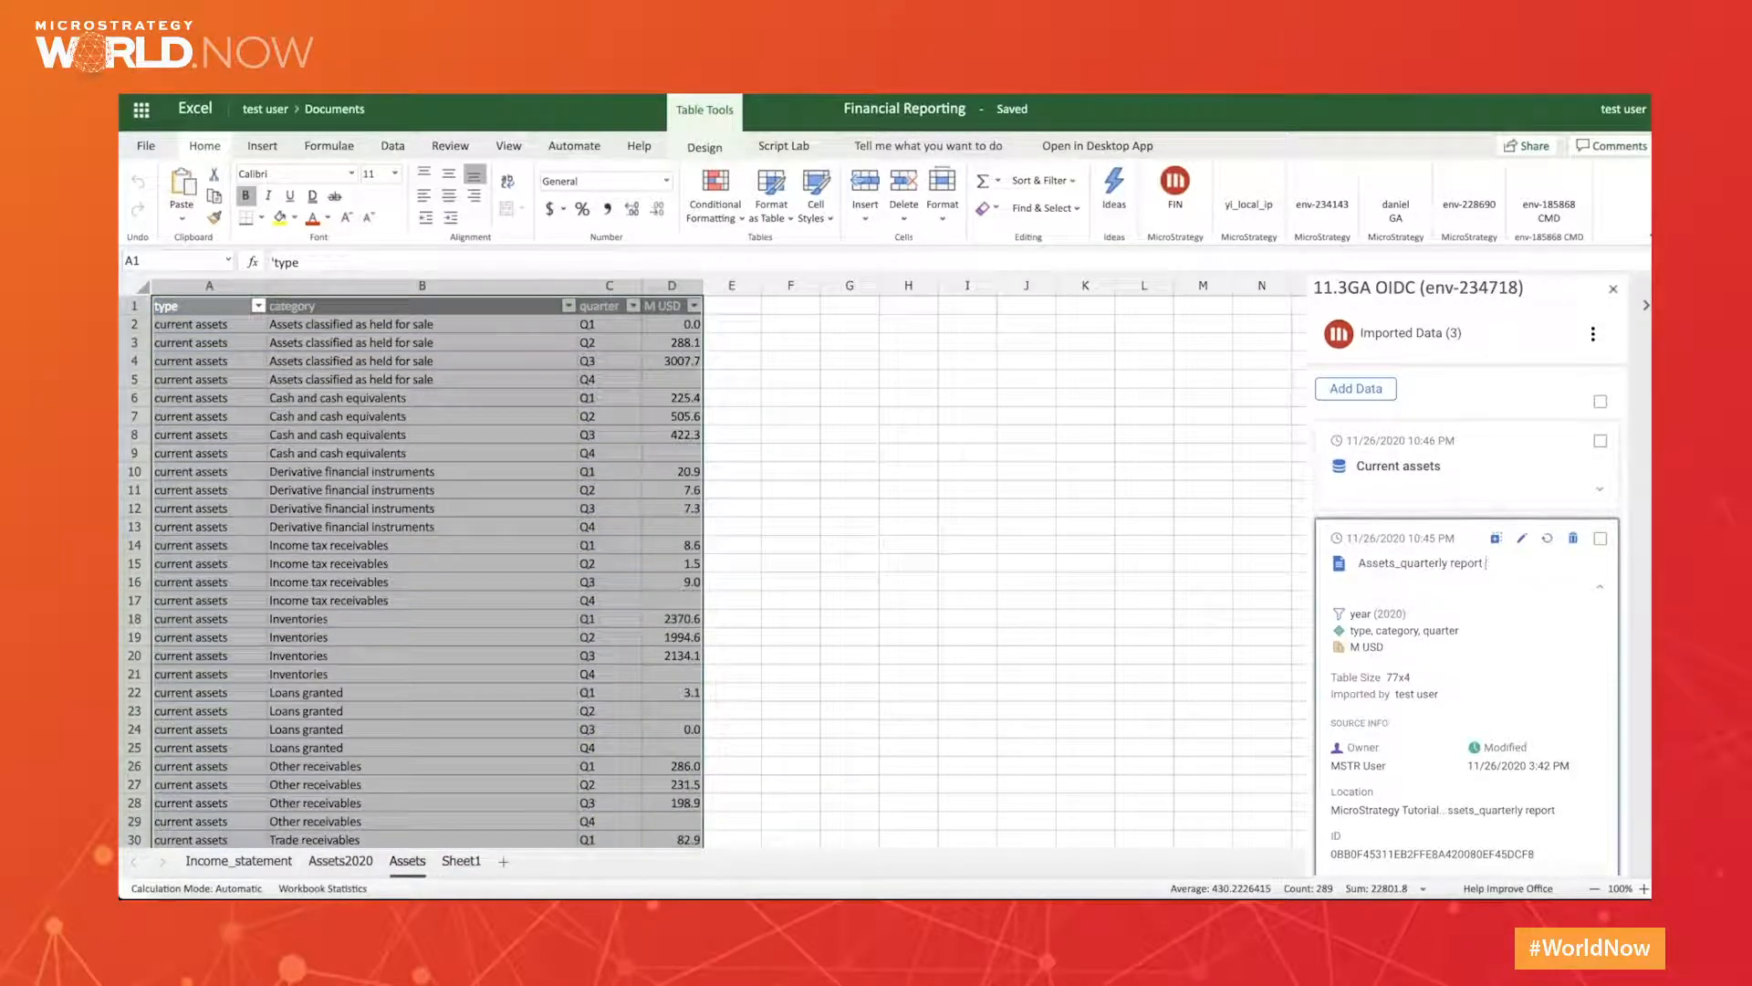
type("2020")
key("Return")
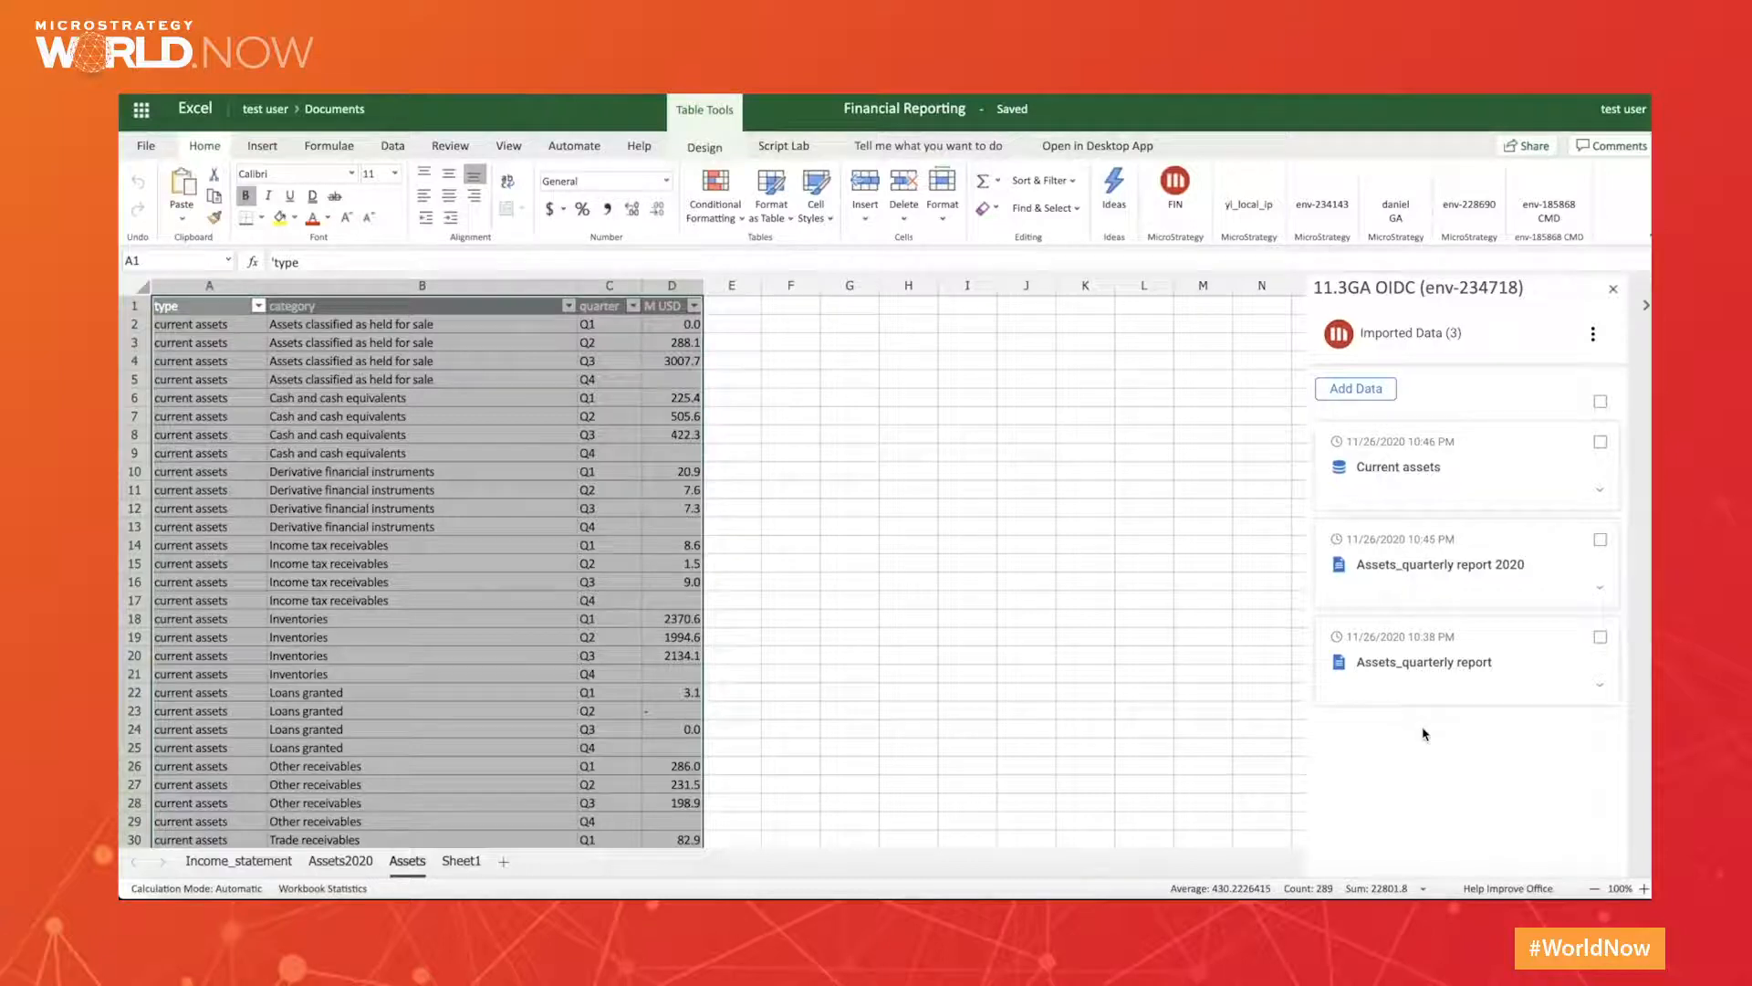
Start adding new MicroStrategy data to the empty Income_statement sheet.
left_click(215, 865)
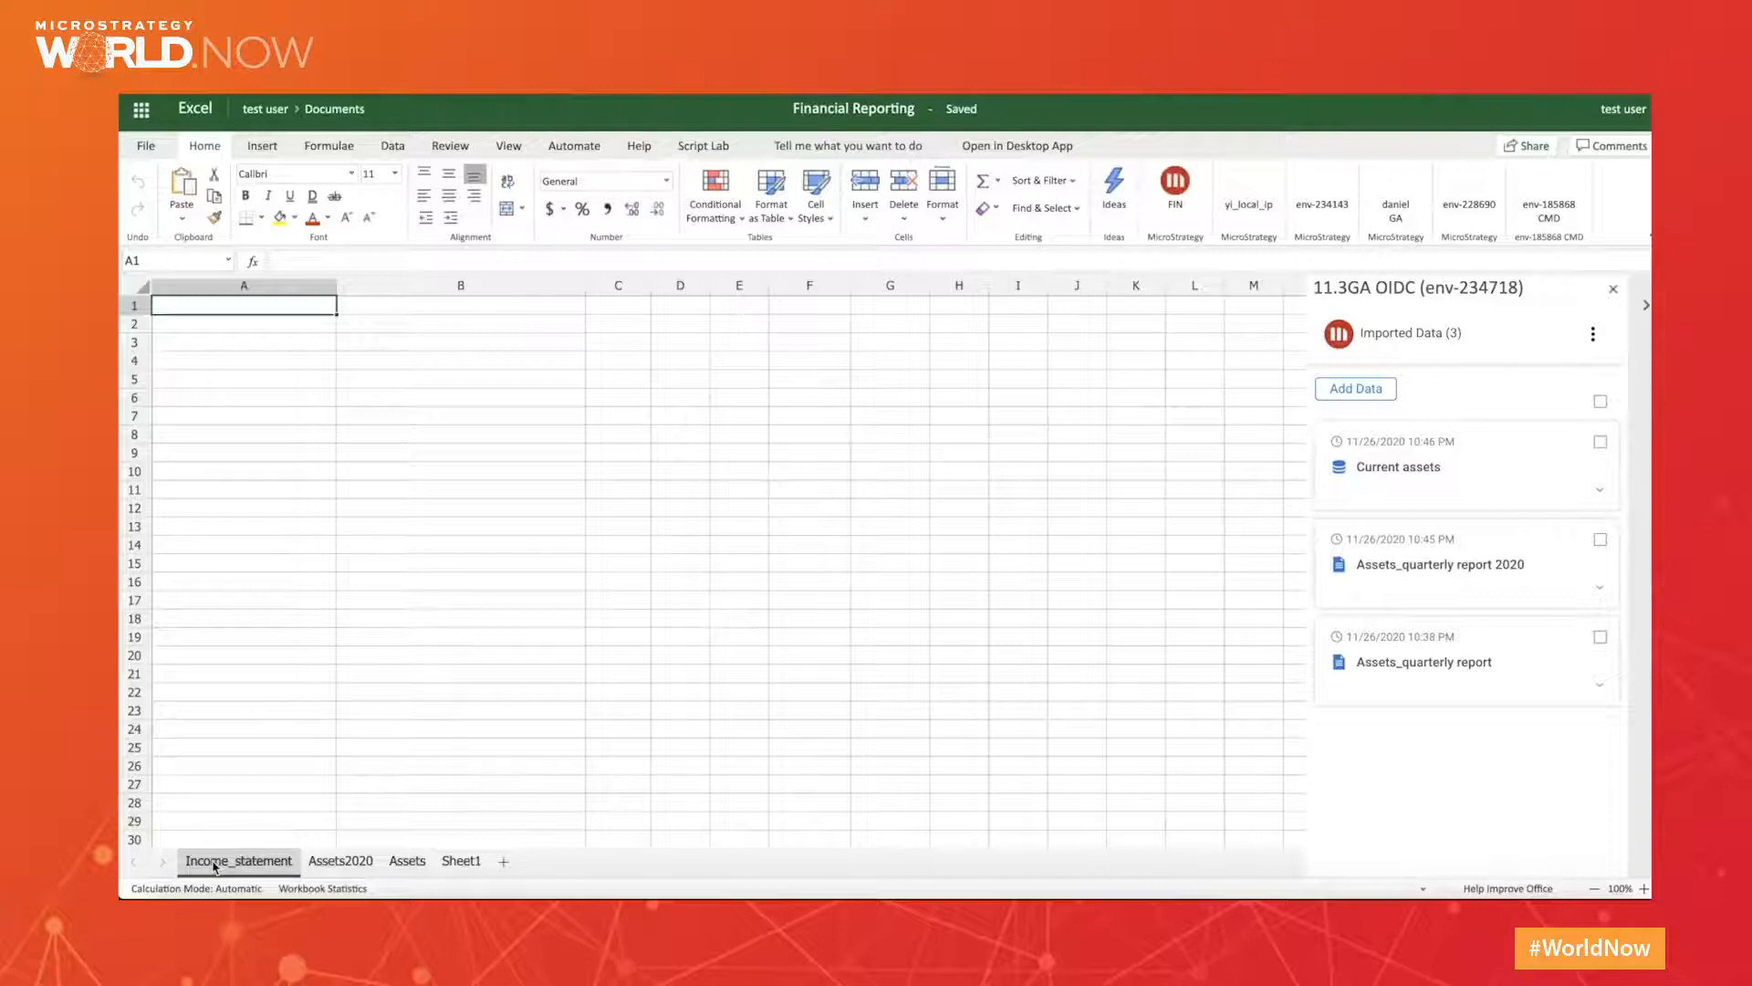
left_click(1334, 392)
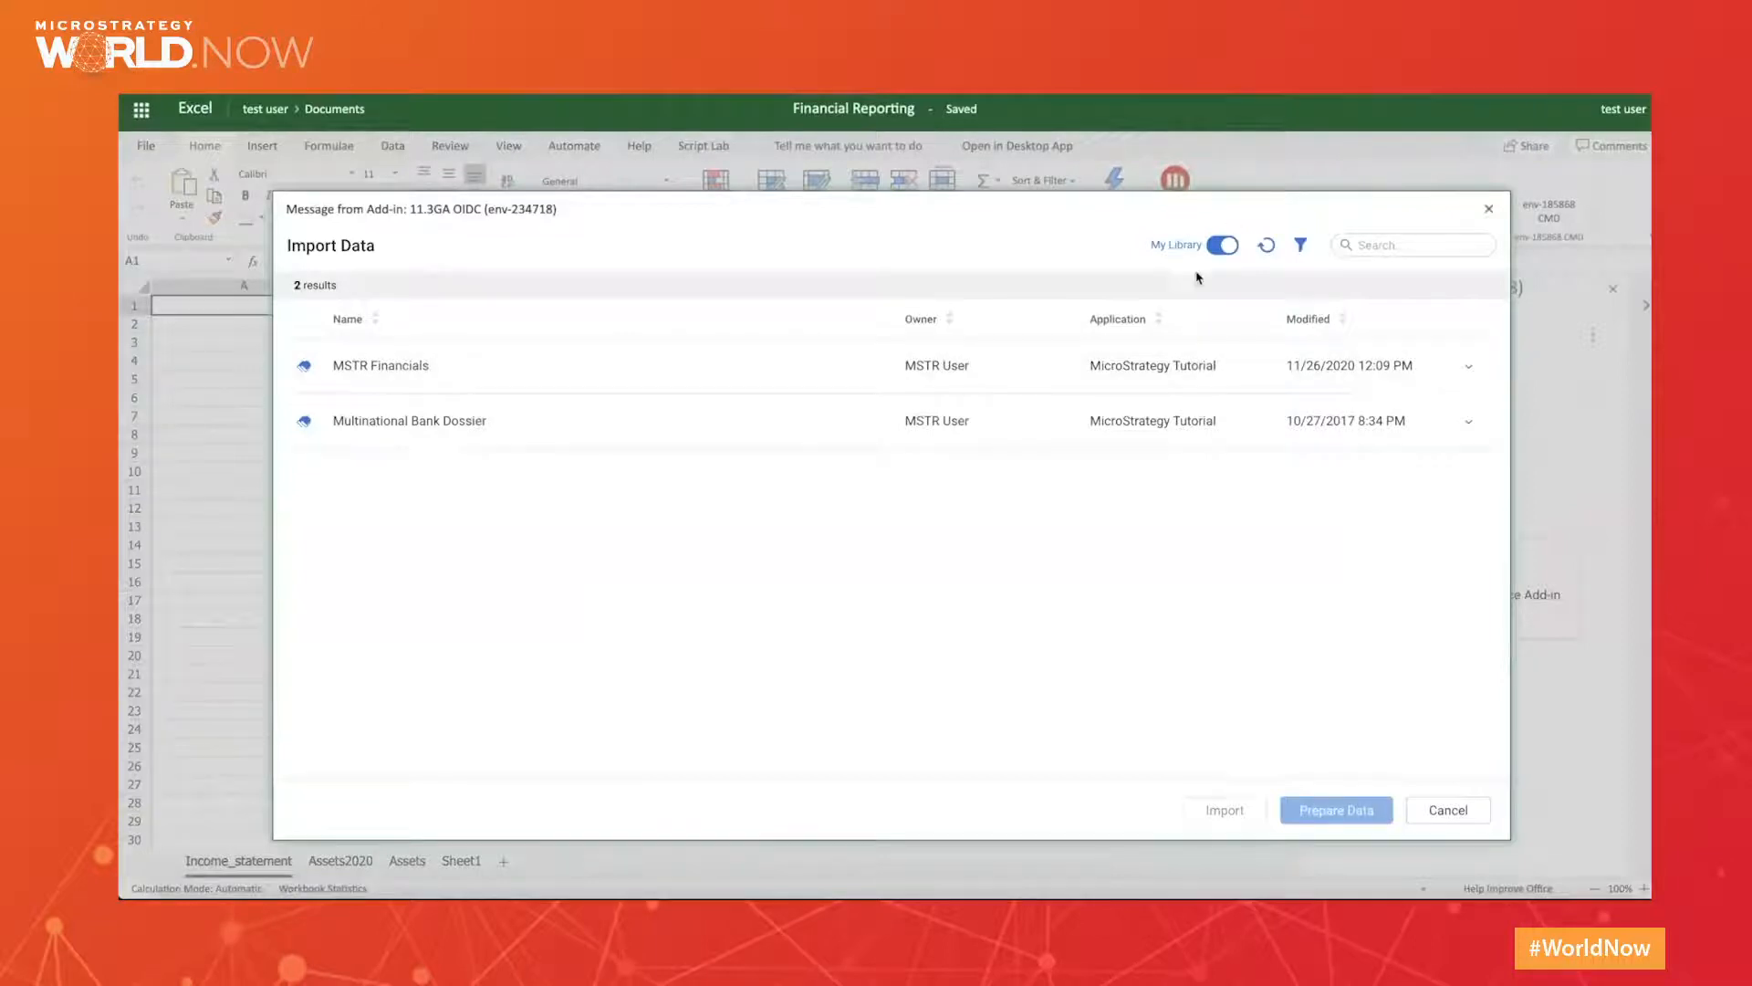
Browse the content outside My Library, try the Certified filter on it, and return to My Library only.
left_click(1226, 247)
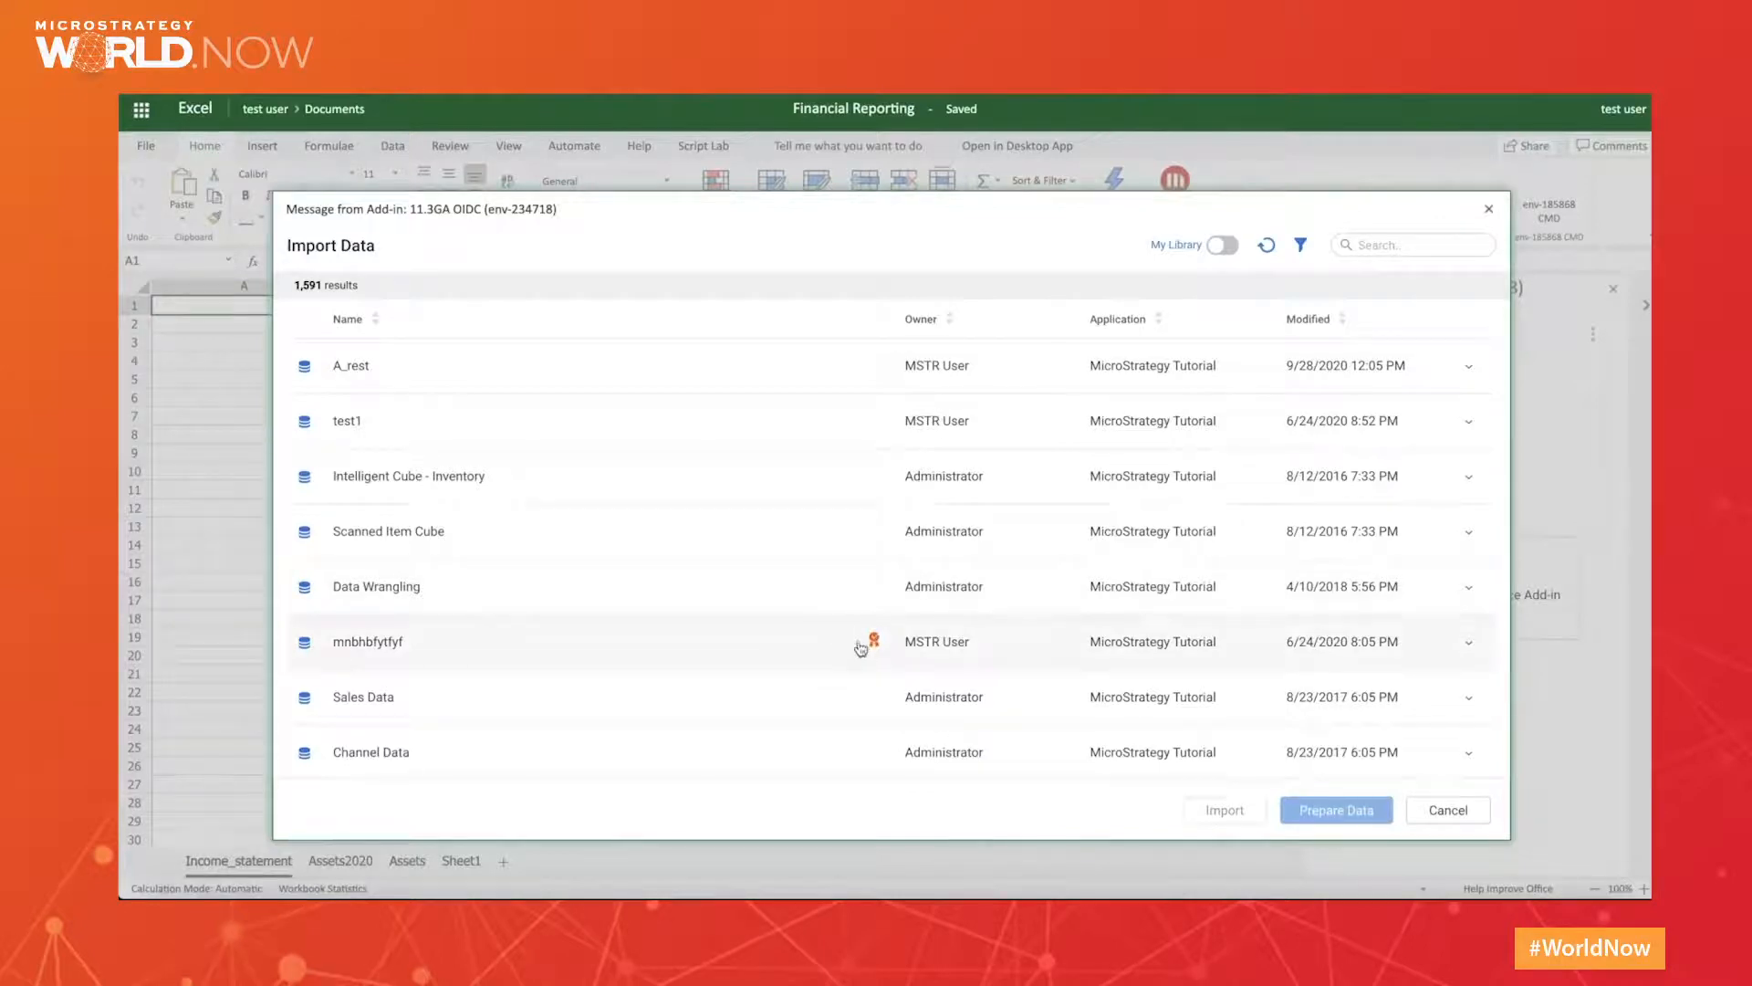
scroll(862, 650, "down", 20)
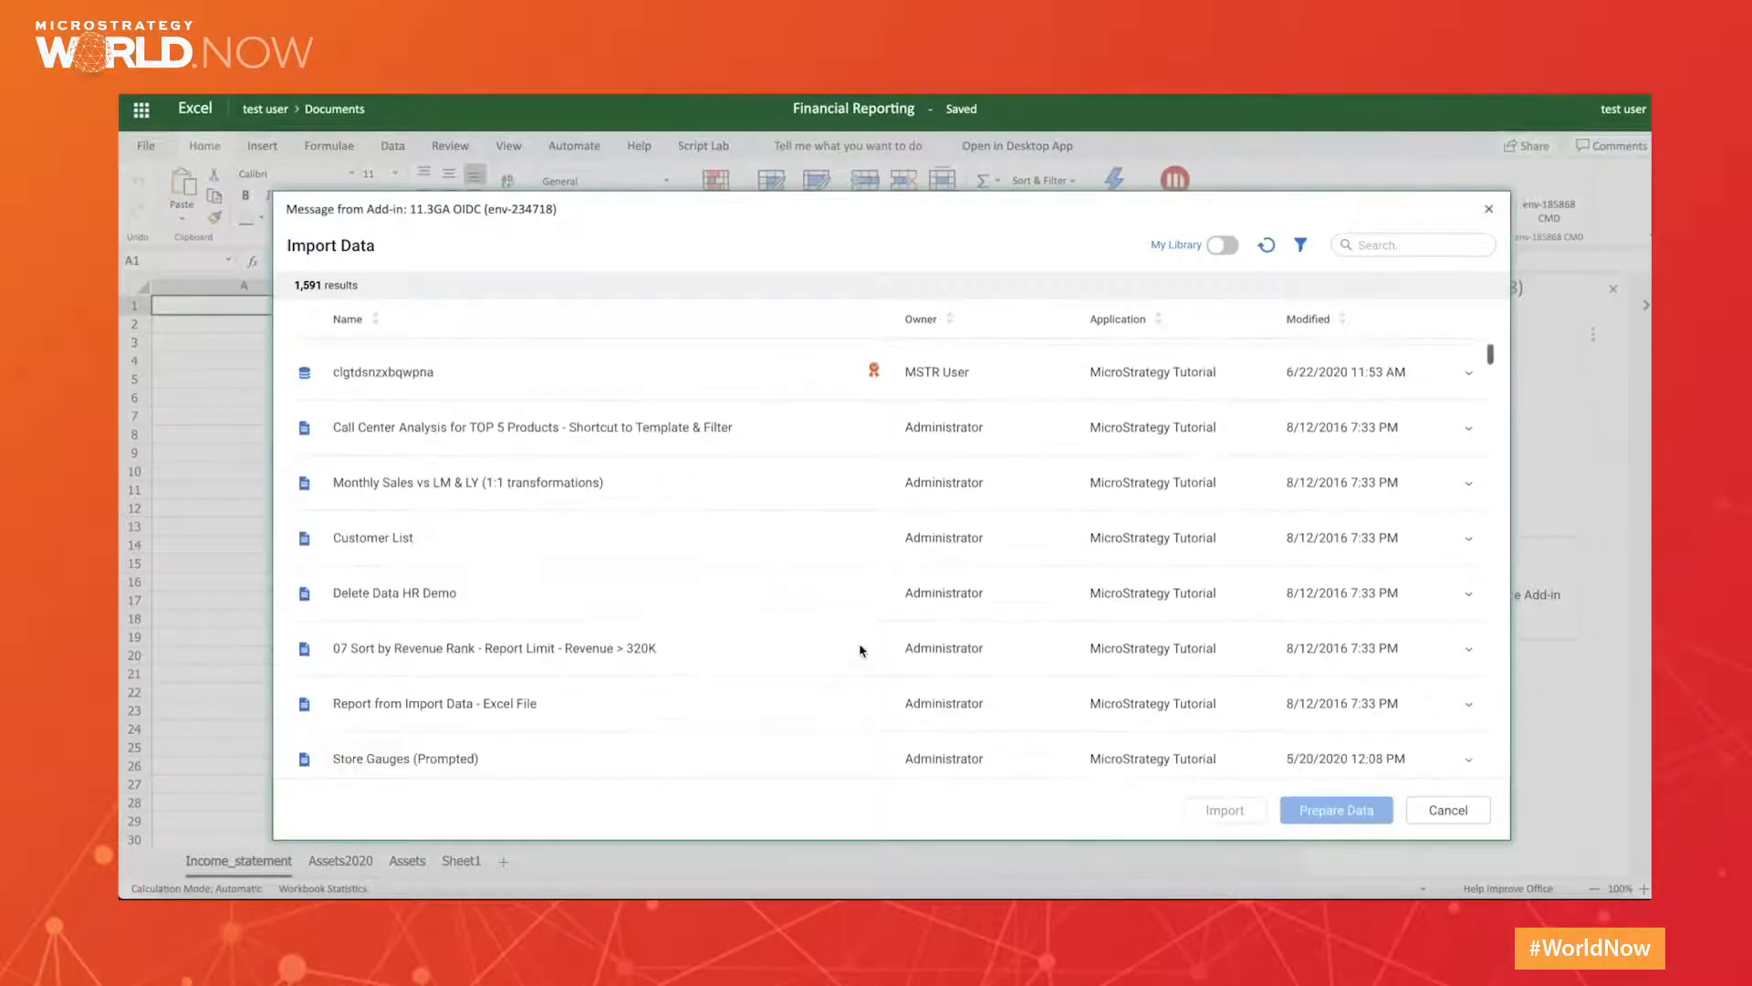
scroll(861, 650, "down", 20)
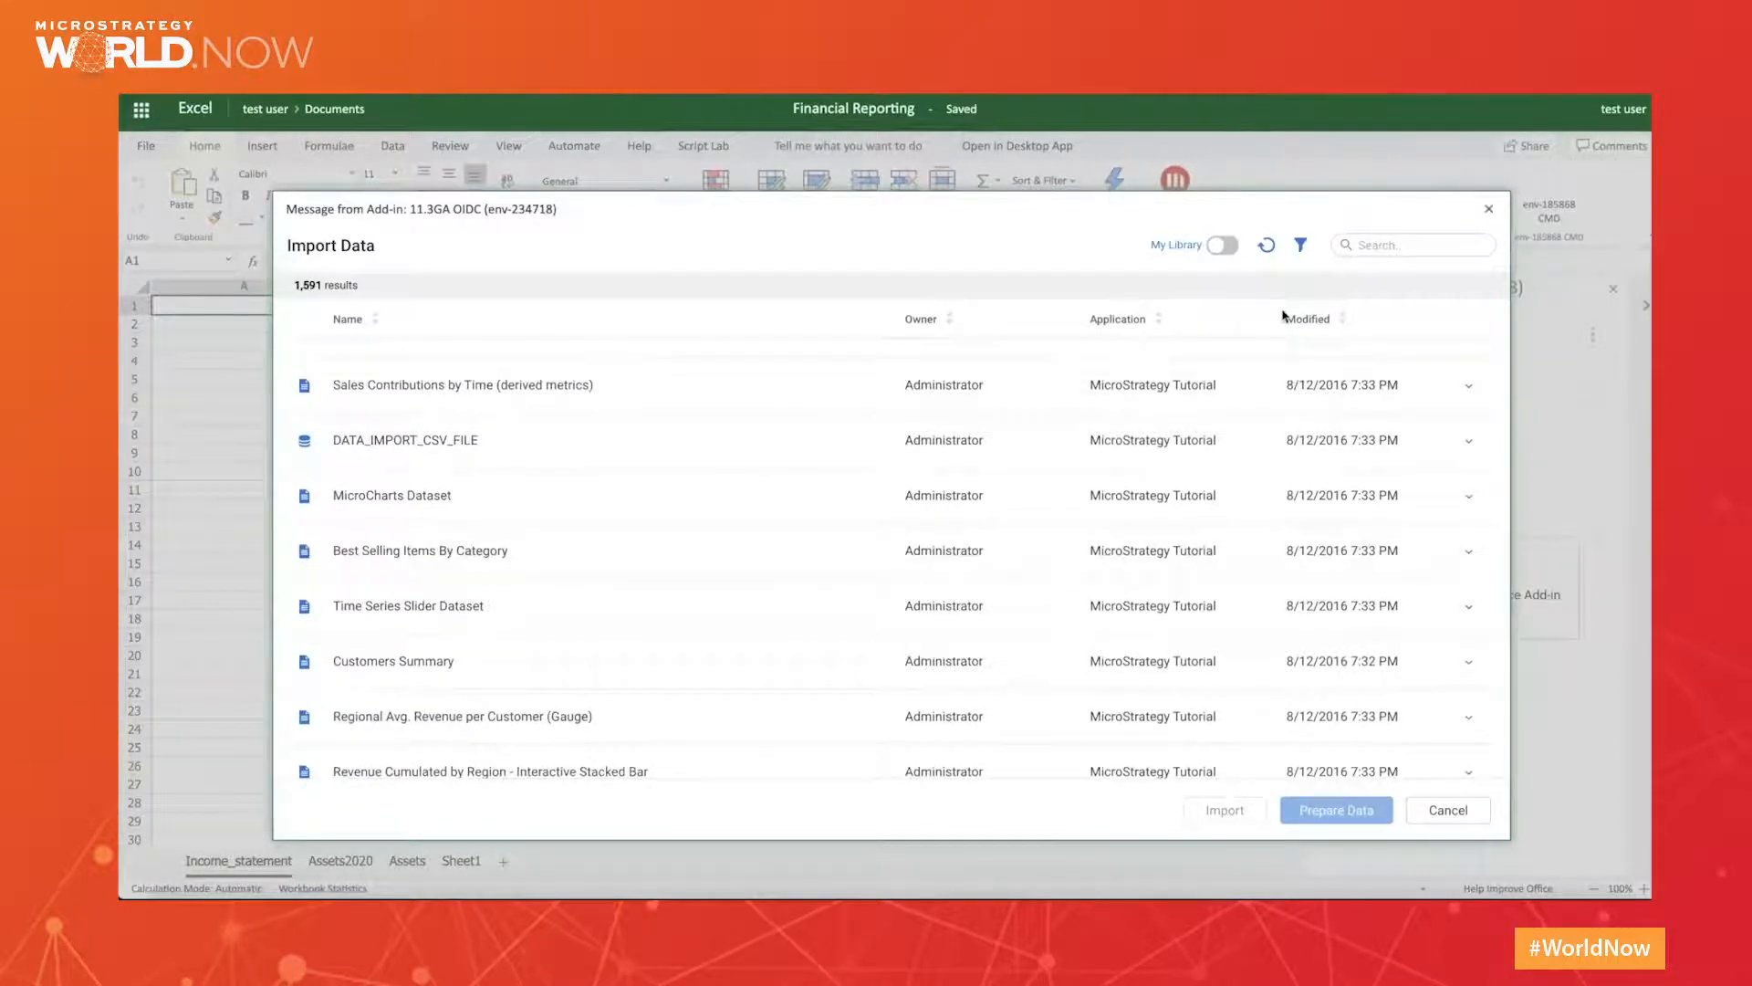
left_click(1301, 246)
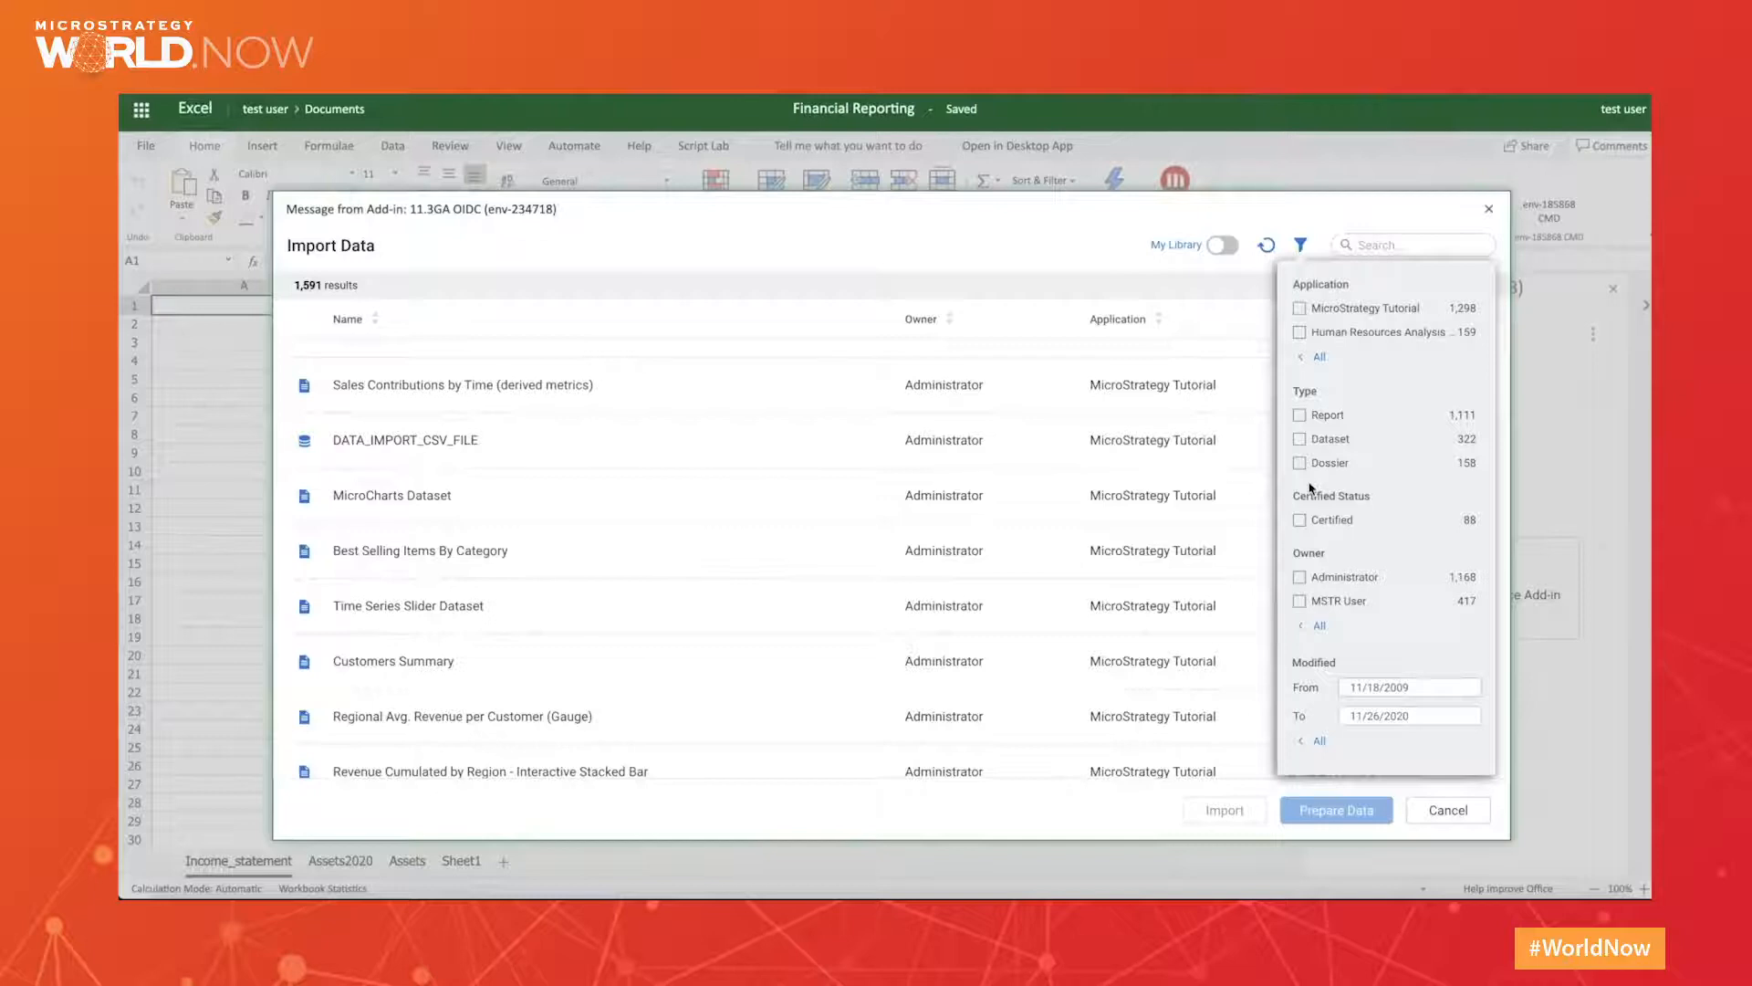
left_click(1301, 520)
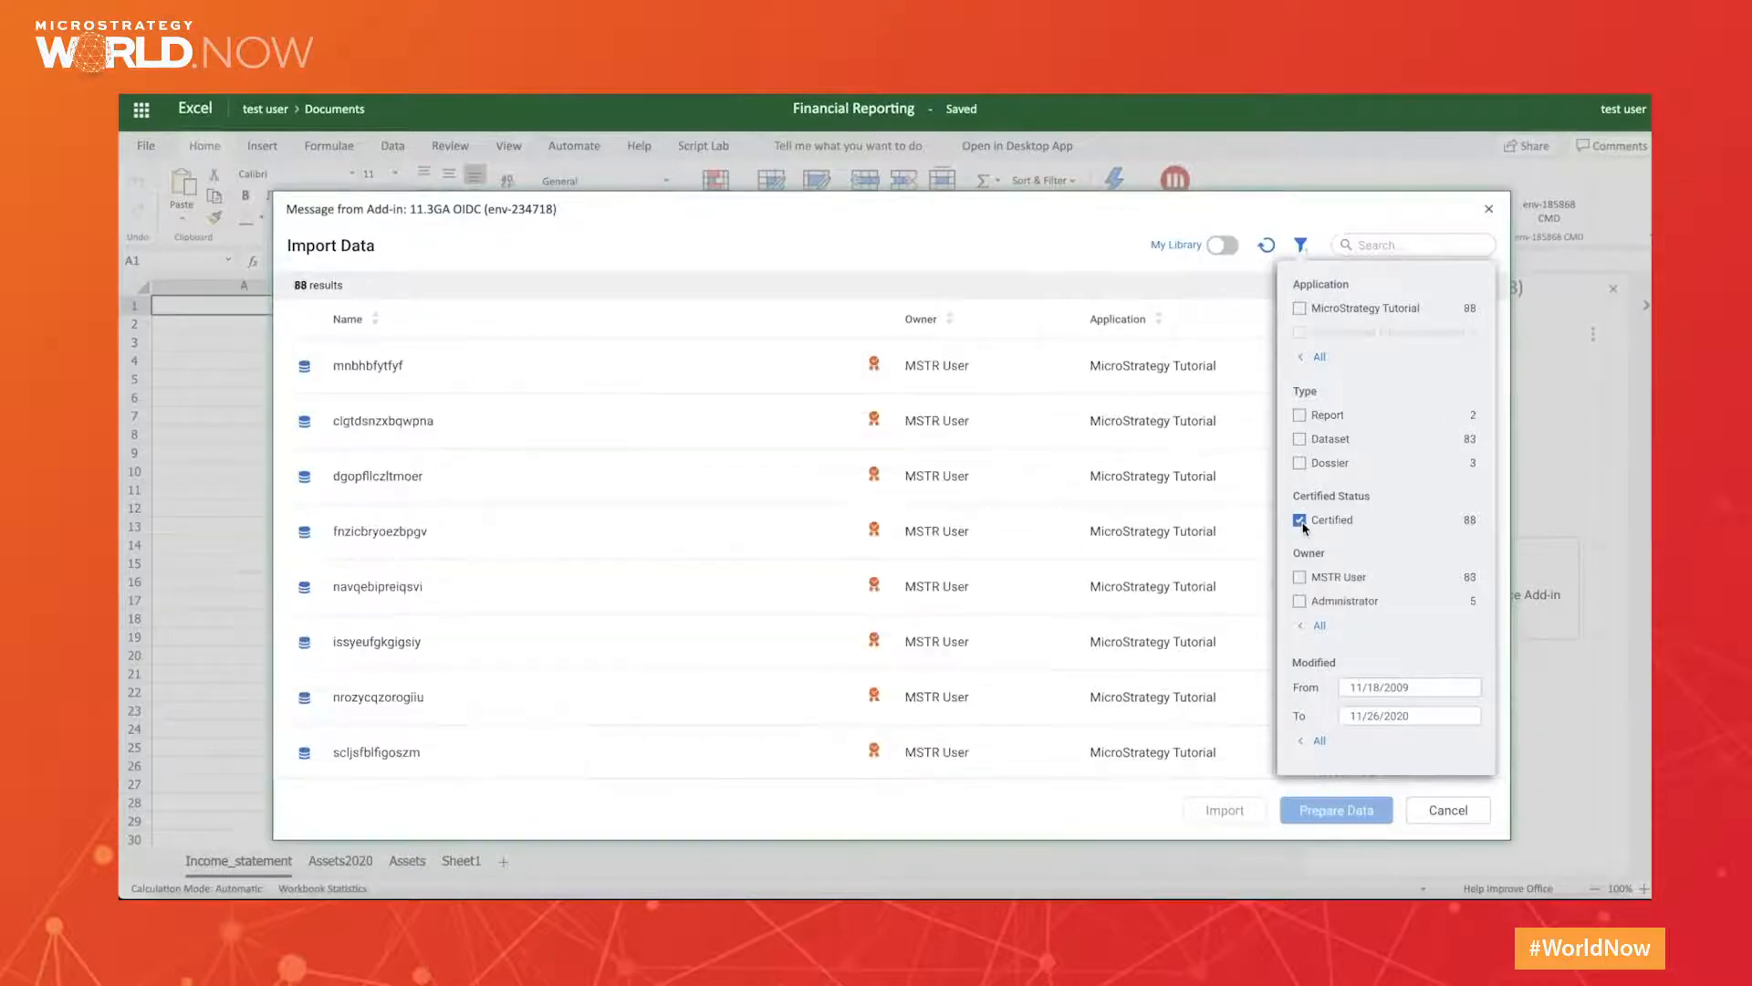
left_click(1300, 520)
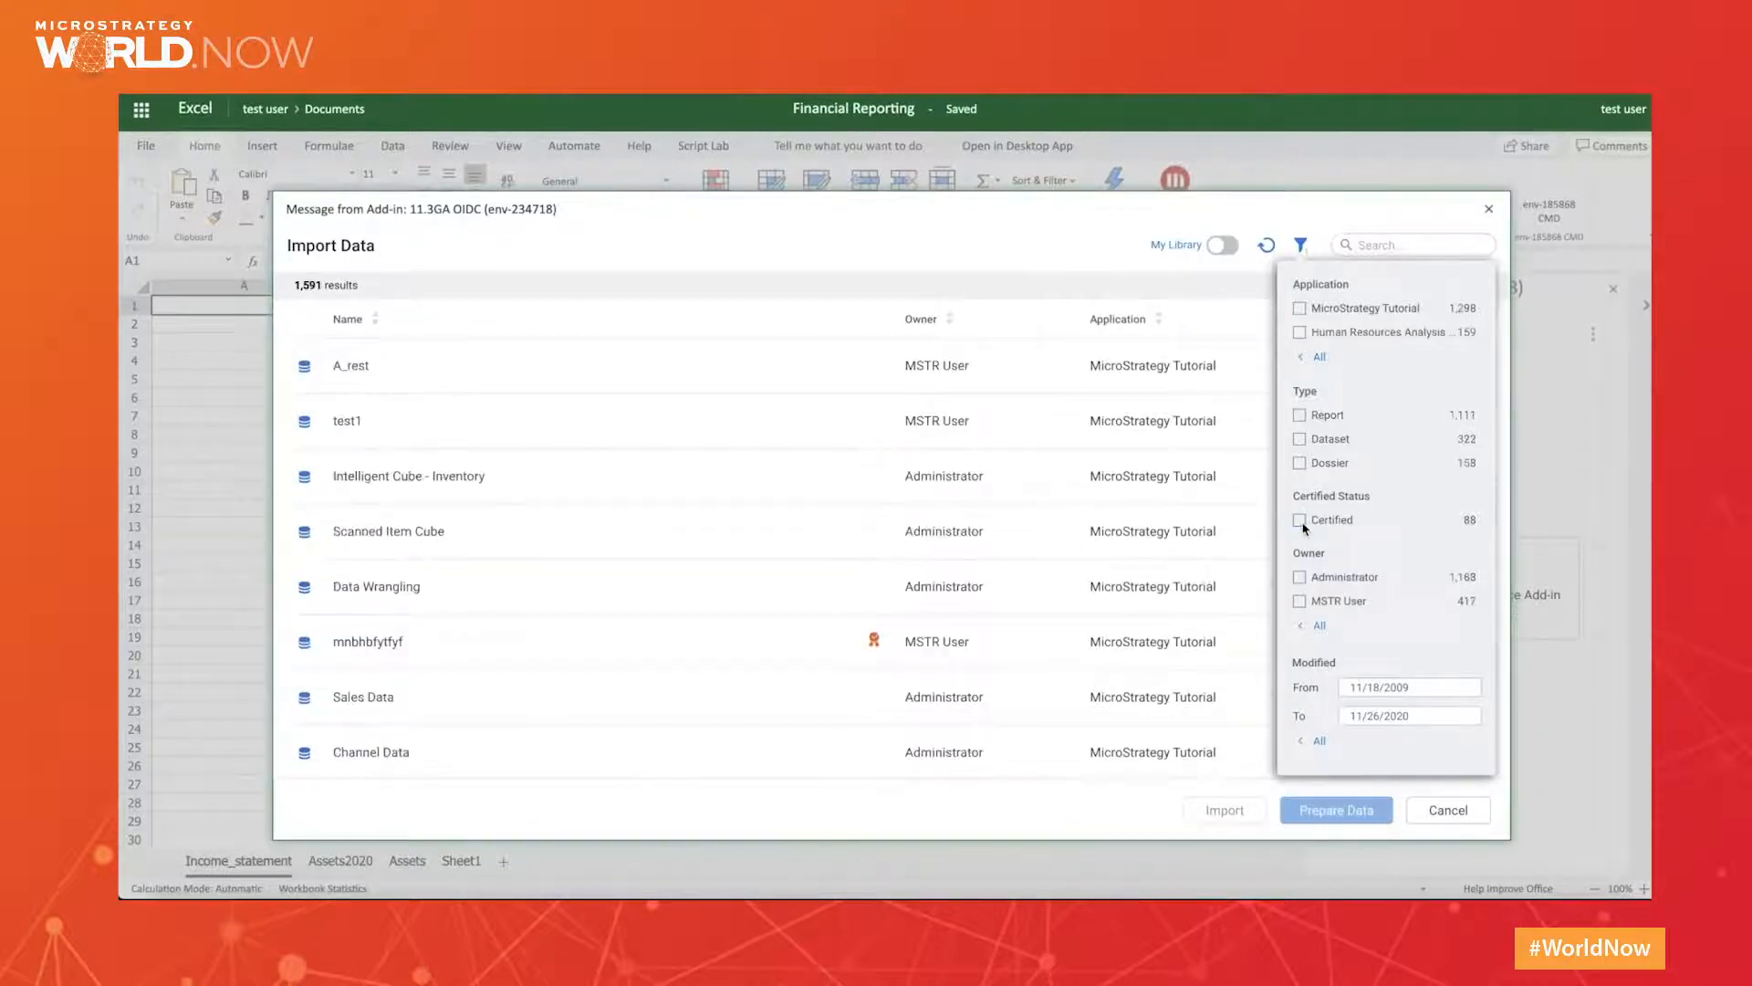
left_click(1223, 246)
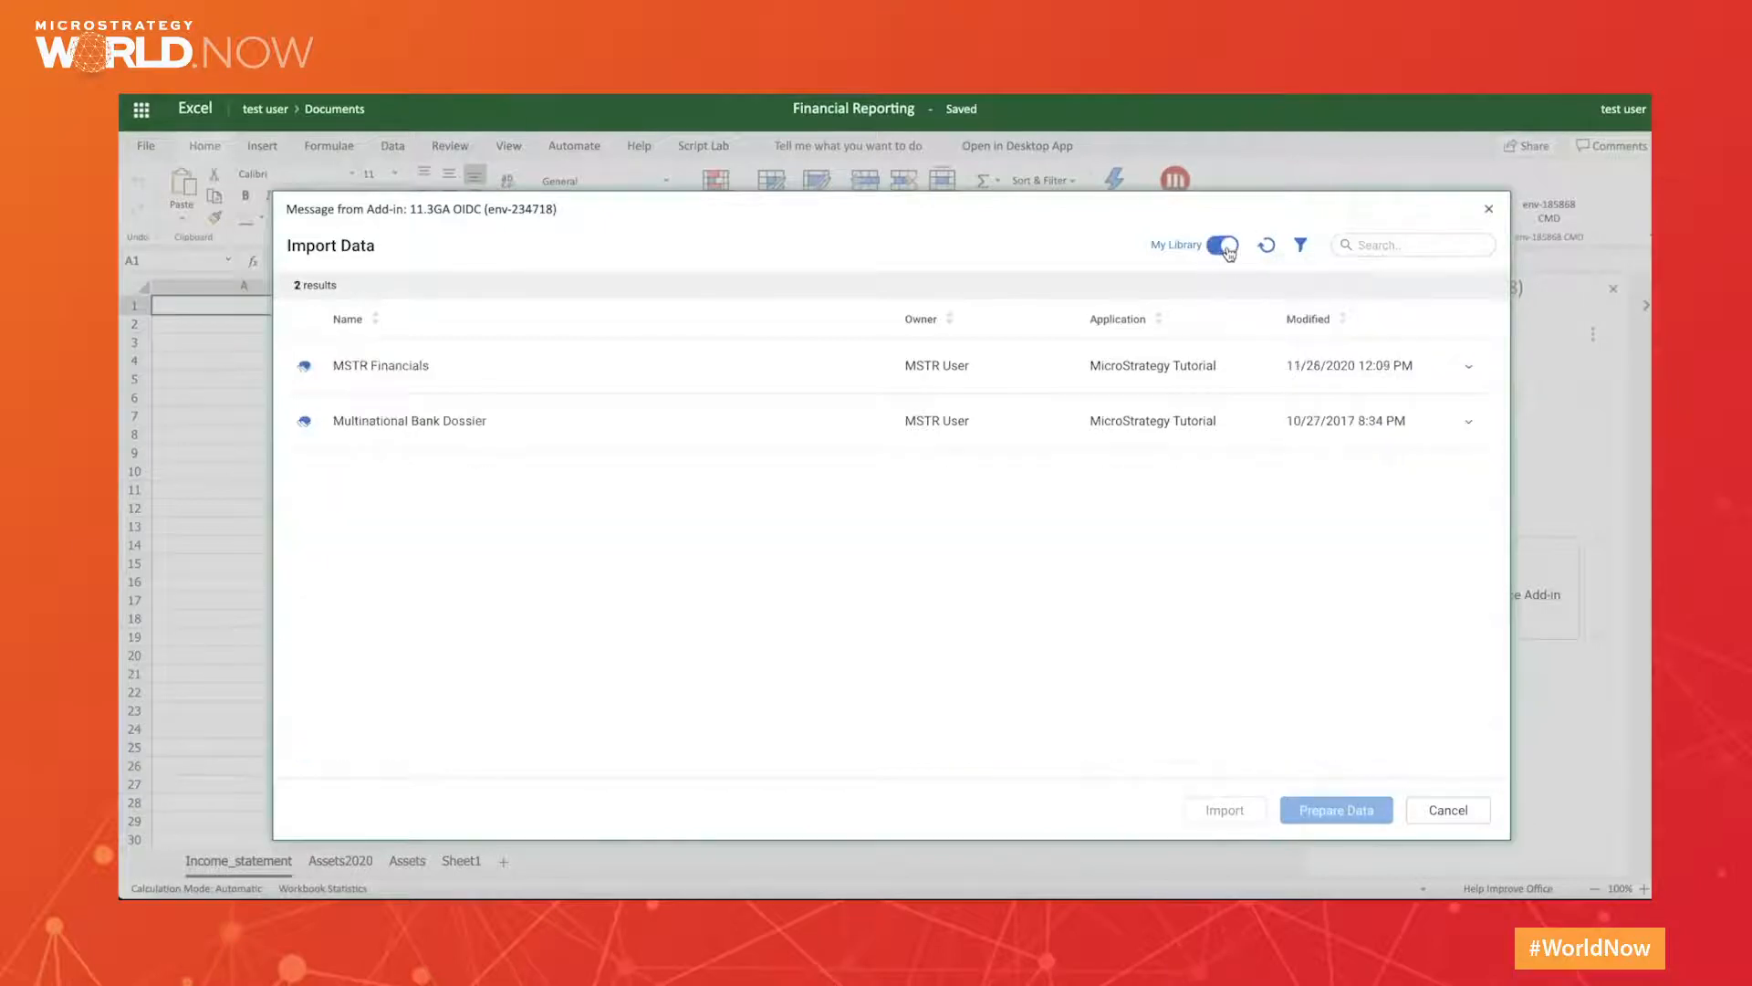
Open the MSTR Financials dossier for import and view its Q3 2020 Balance Sheet and Financial Trends Cash Flow pages.
left_click(481, 365)
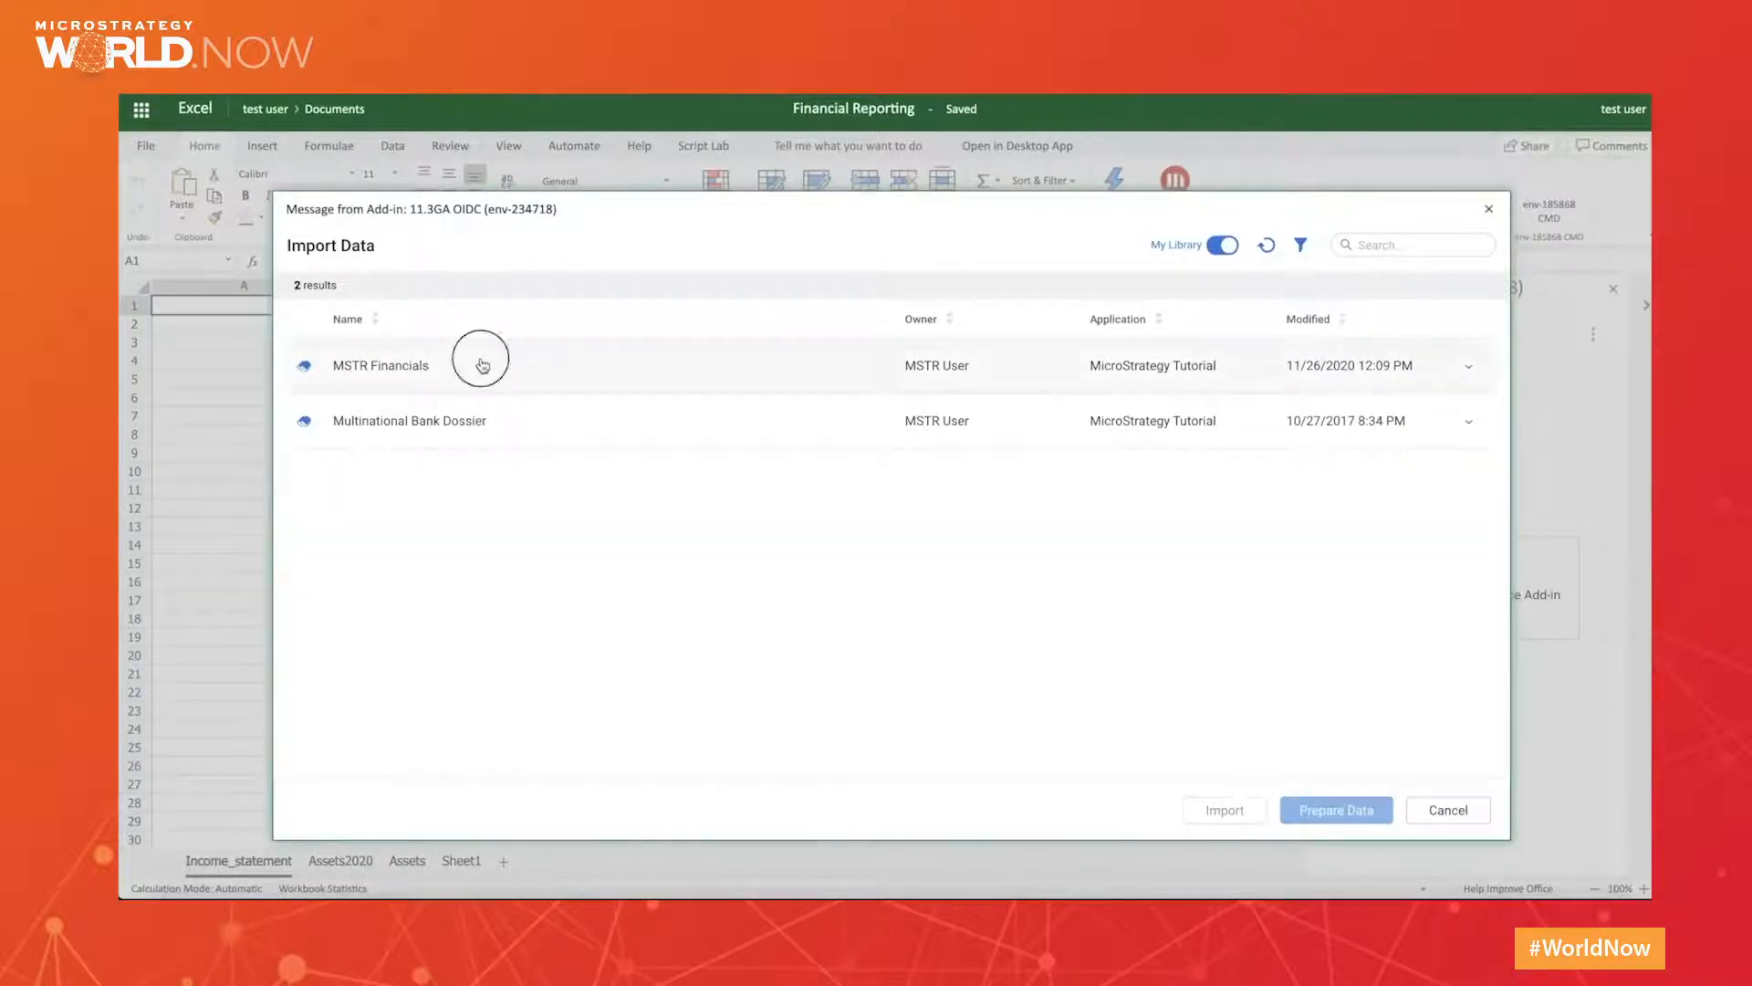
left_click(1216, 806)
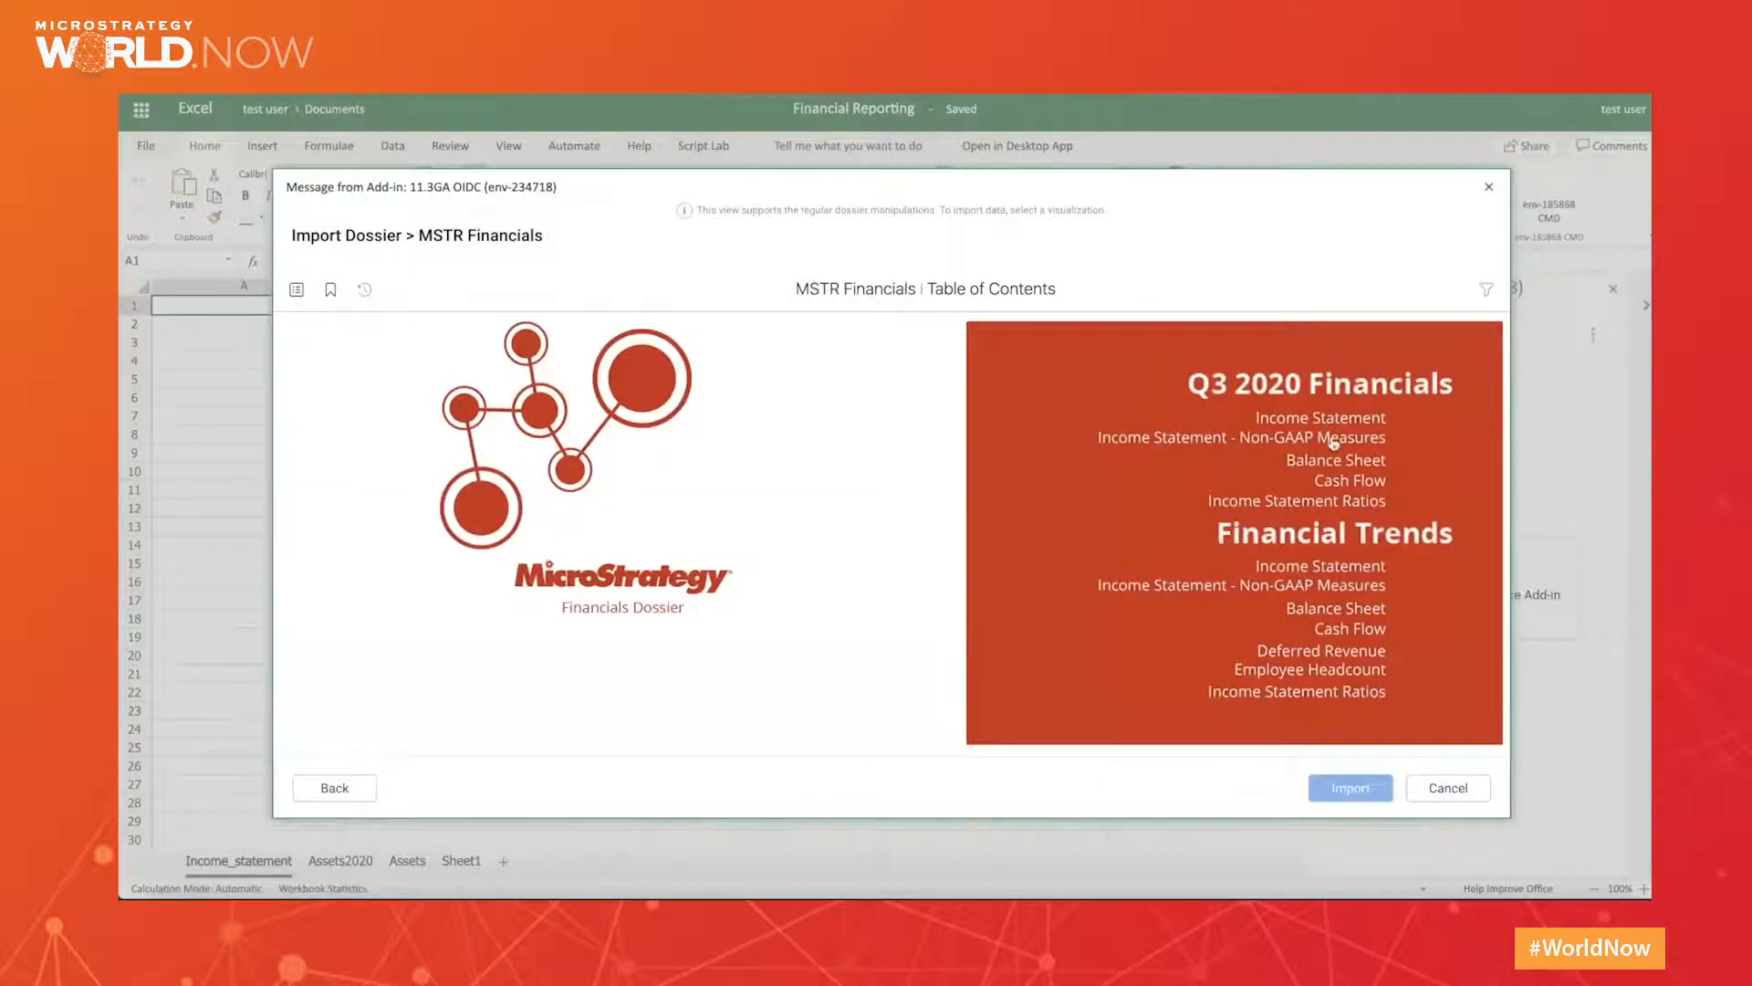
left_click(1338, 471)
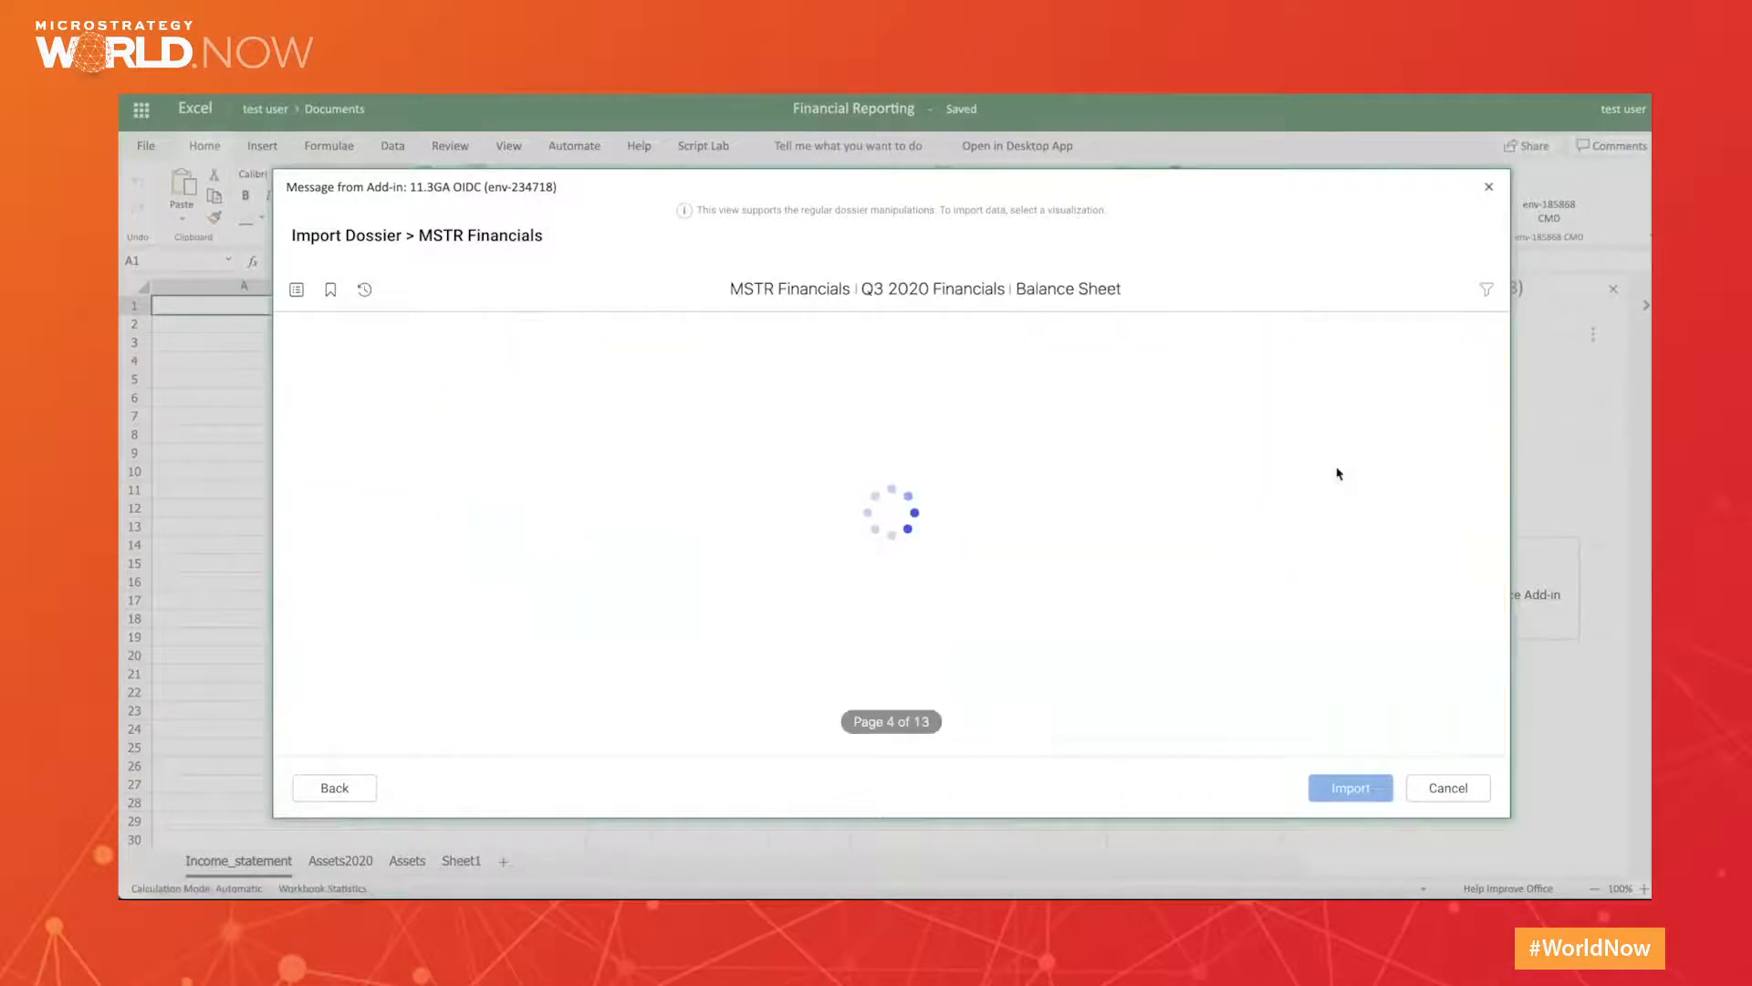
left_click(297, 290)
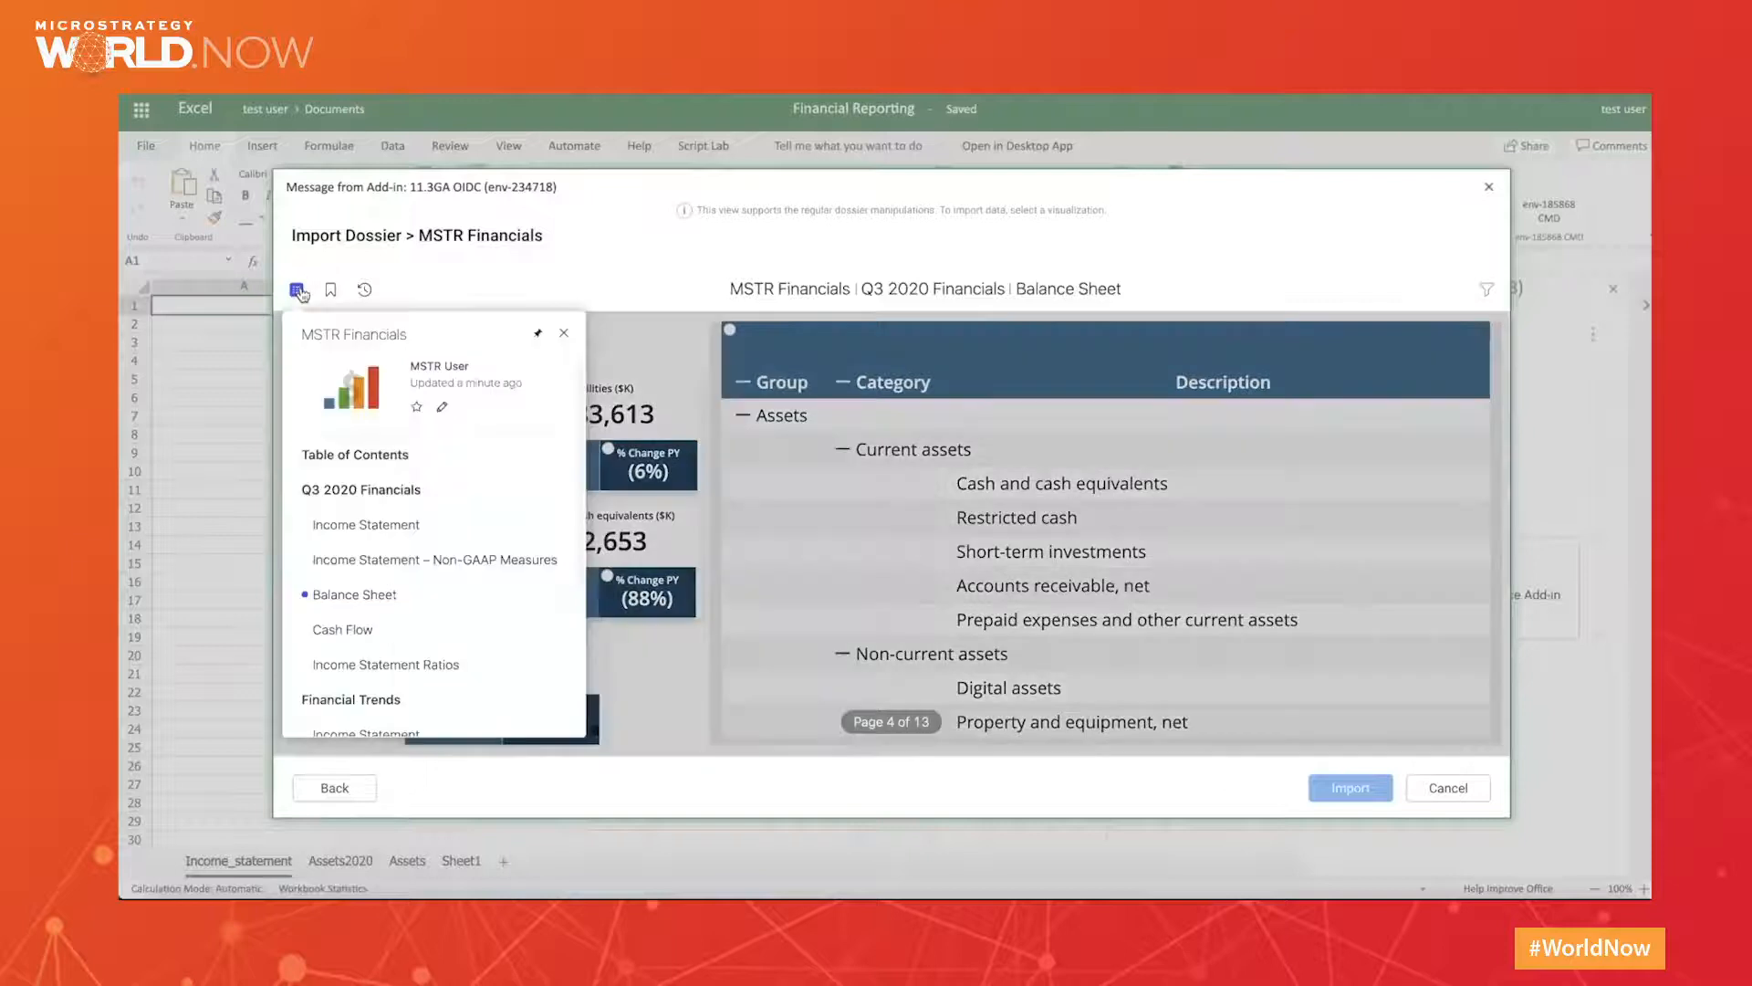
scroll(374, 669, "down", 3)
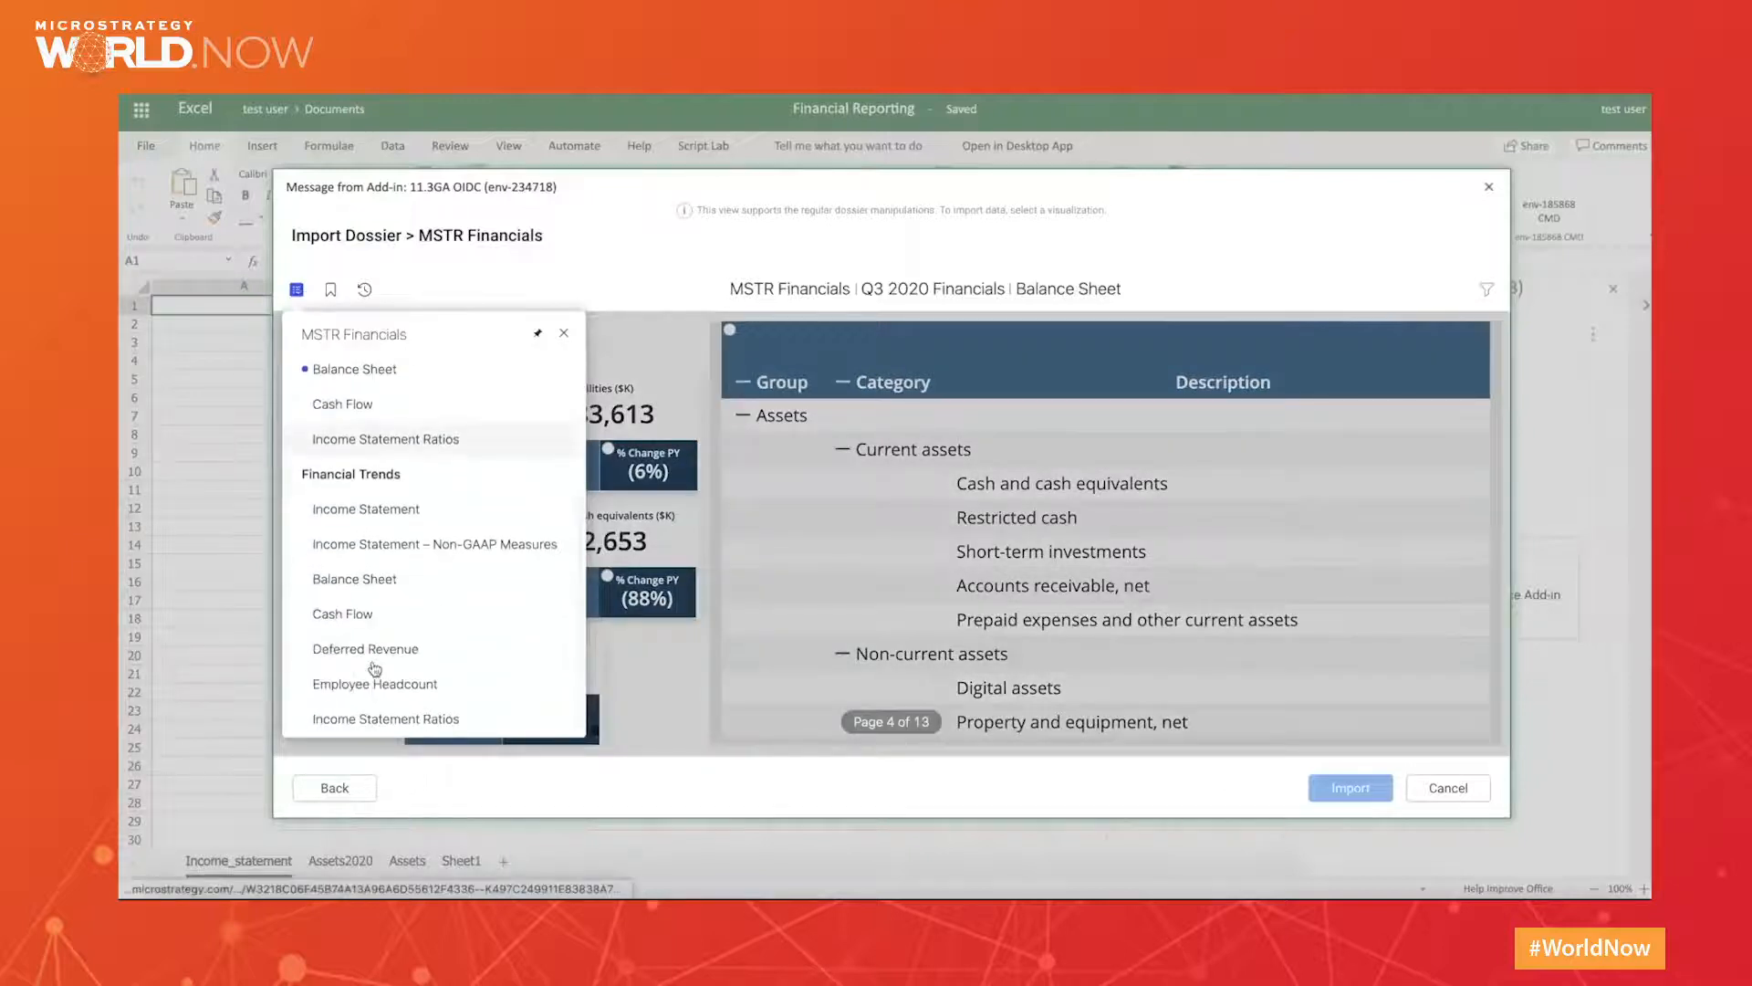
left_click(358, 614)
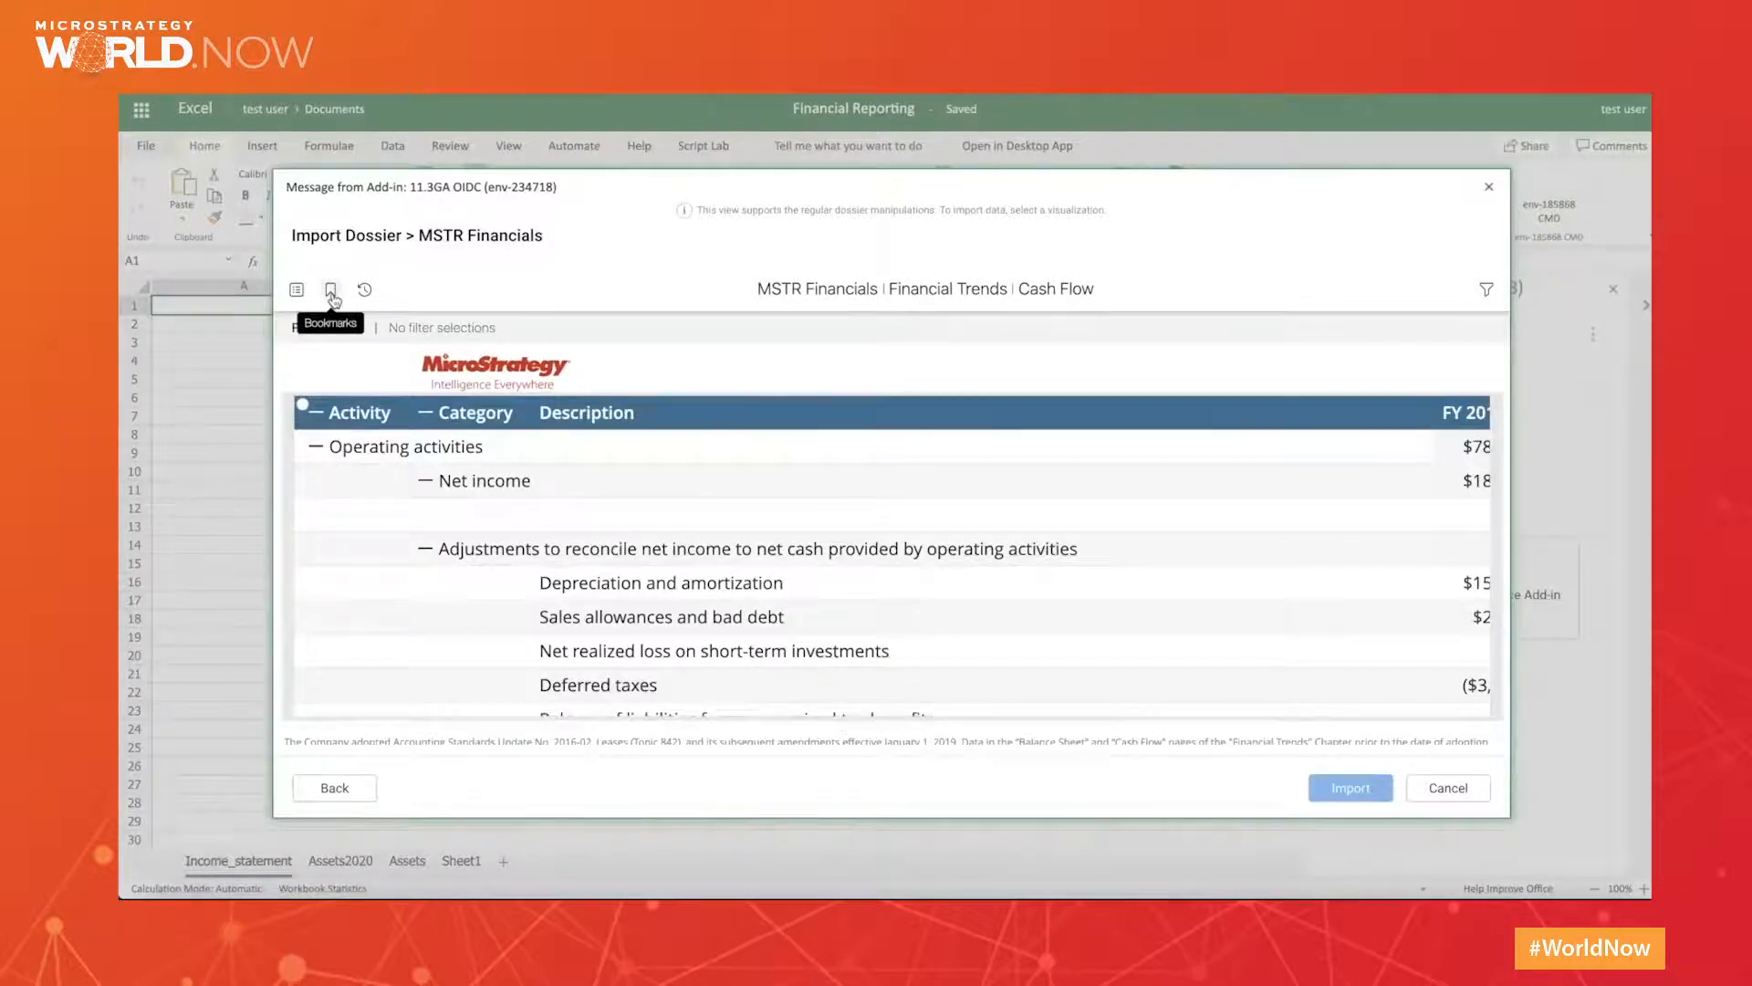
Apply the Income Statement Q3 2020 bookmark and import the page's category and description table into the sheet.
left_click(331, 292)
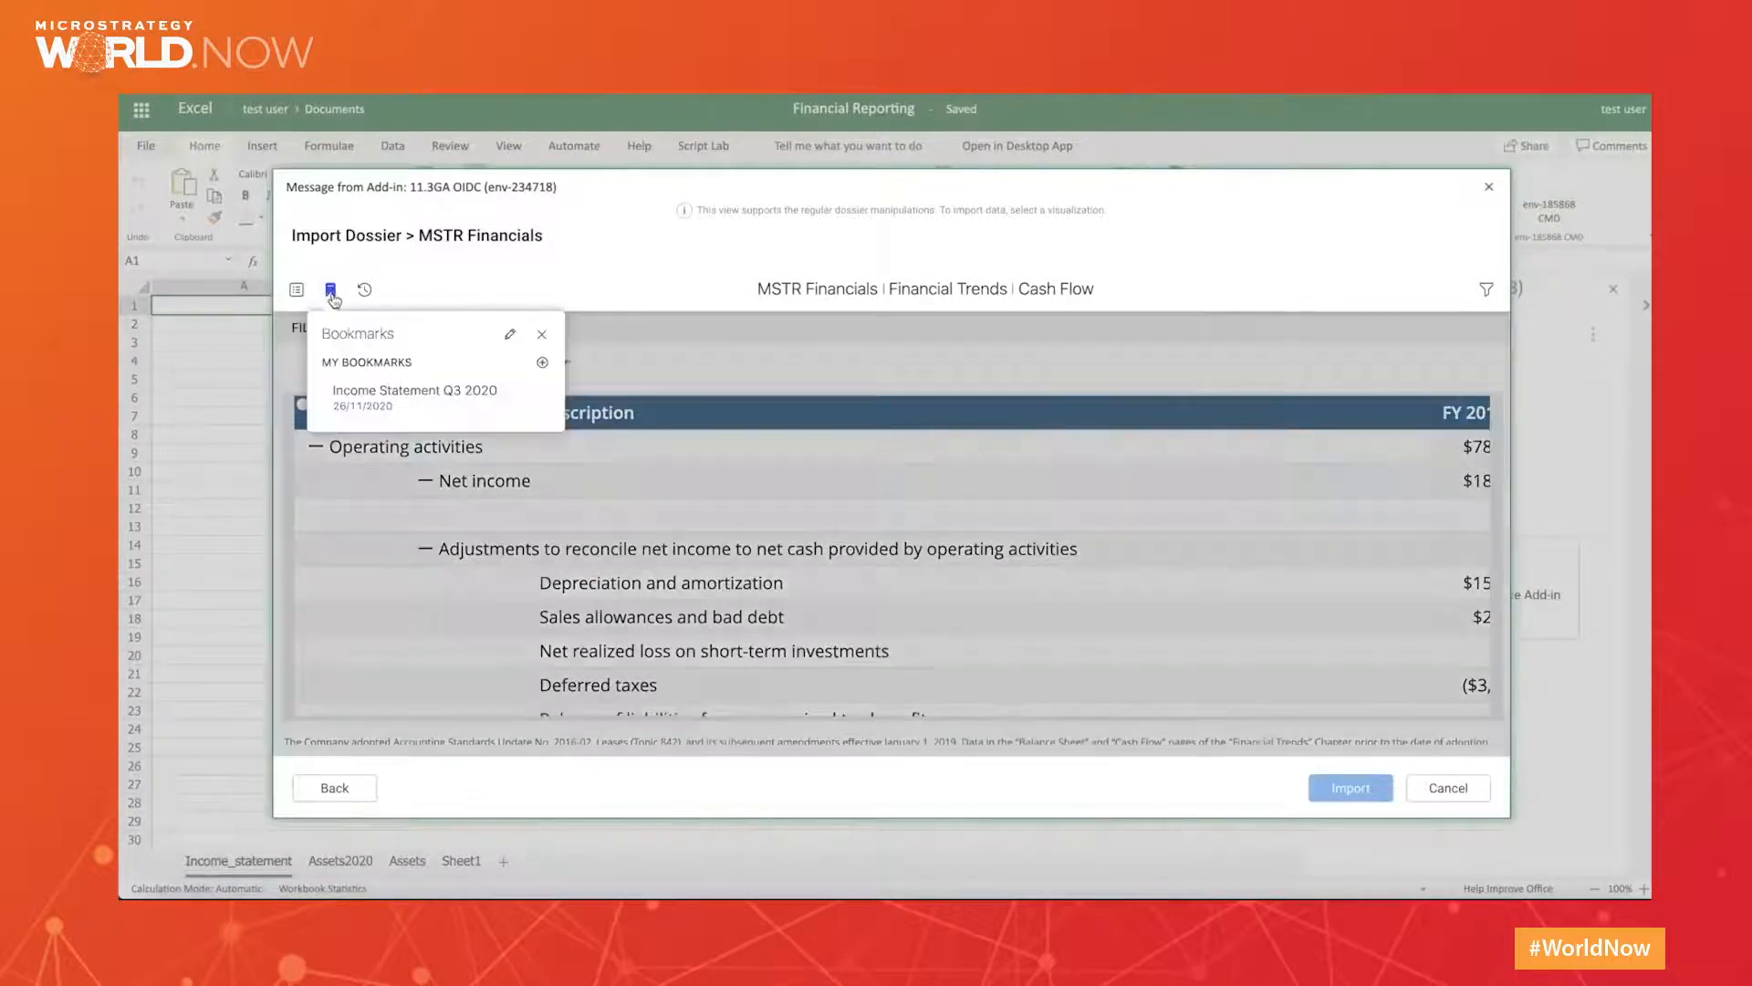
left_click(373, 408)
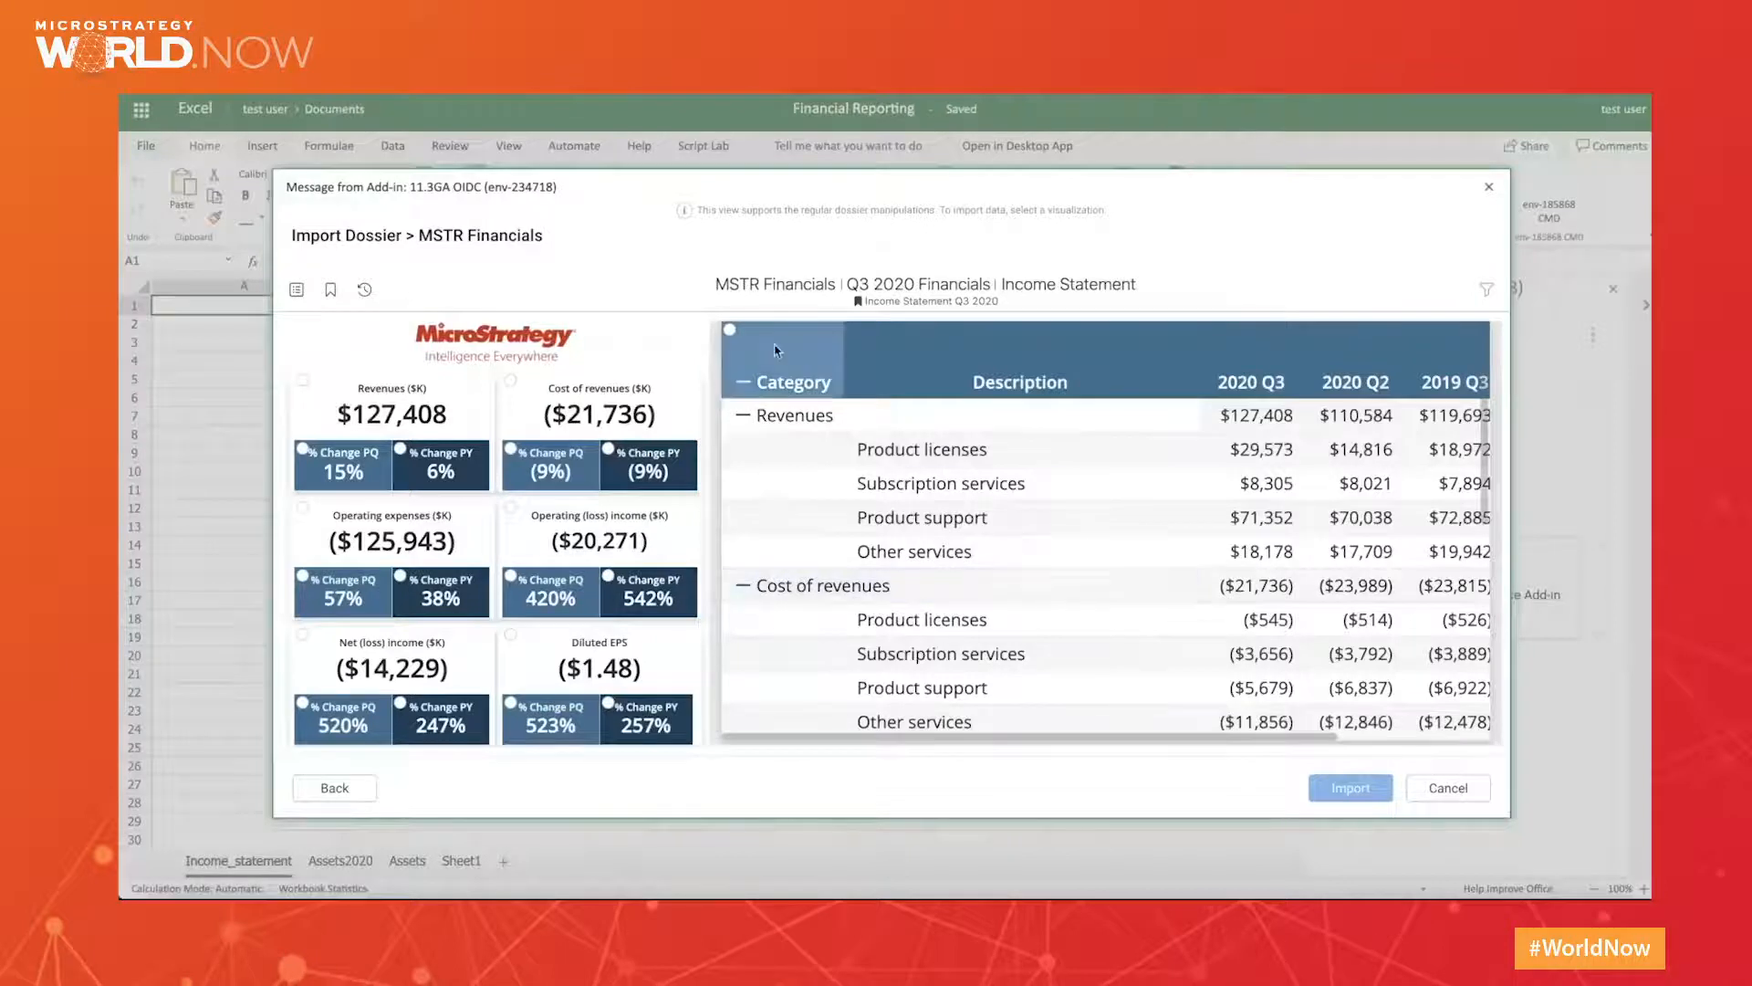
left_click(730, 333)
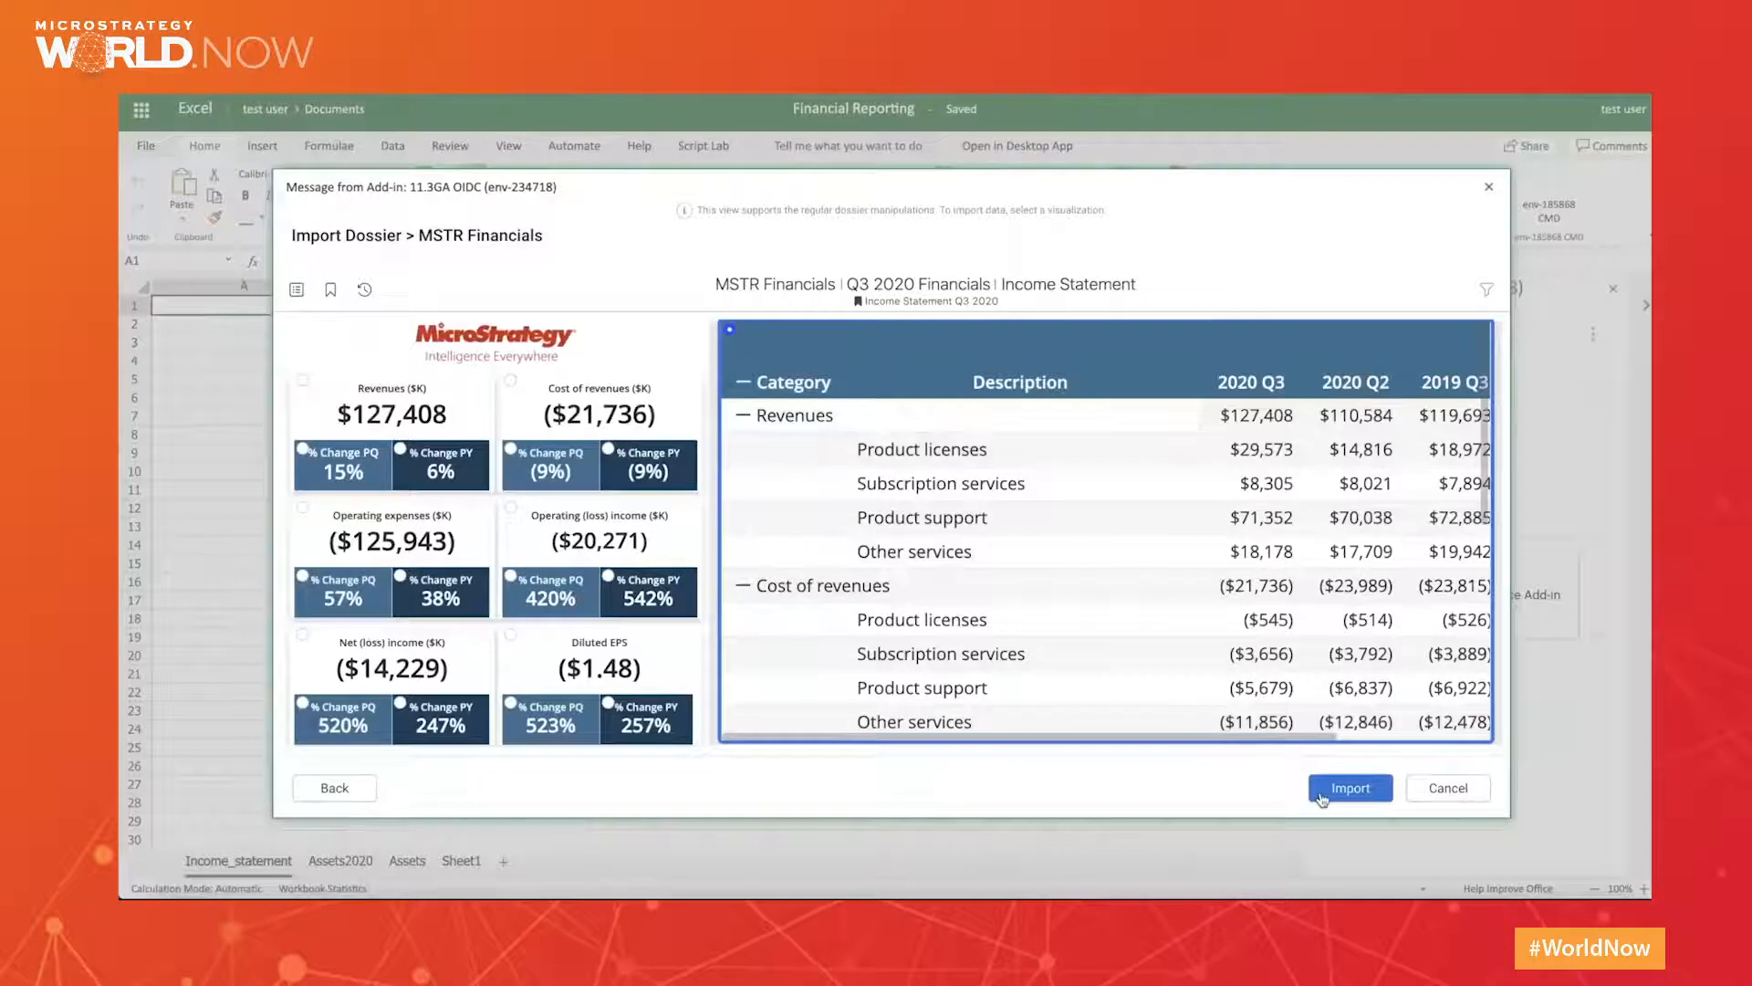
left_click(1350, 788)
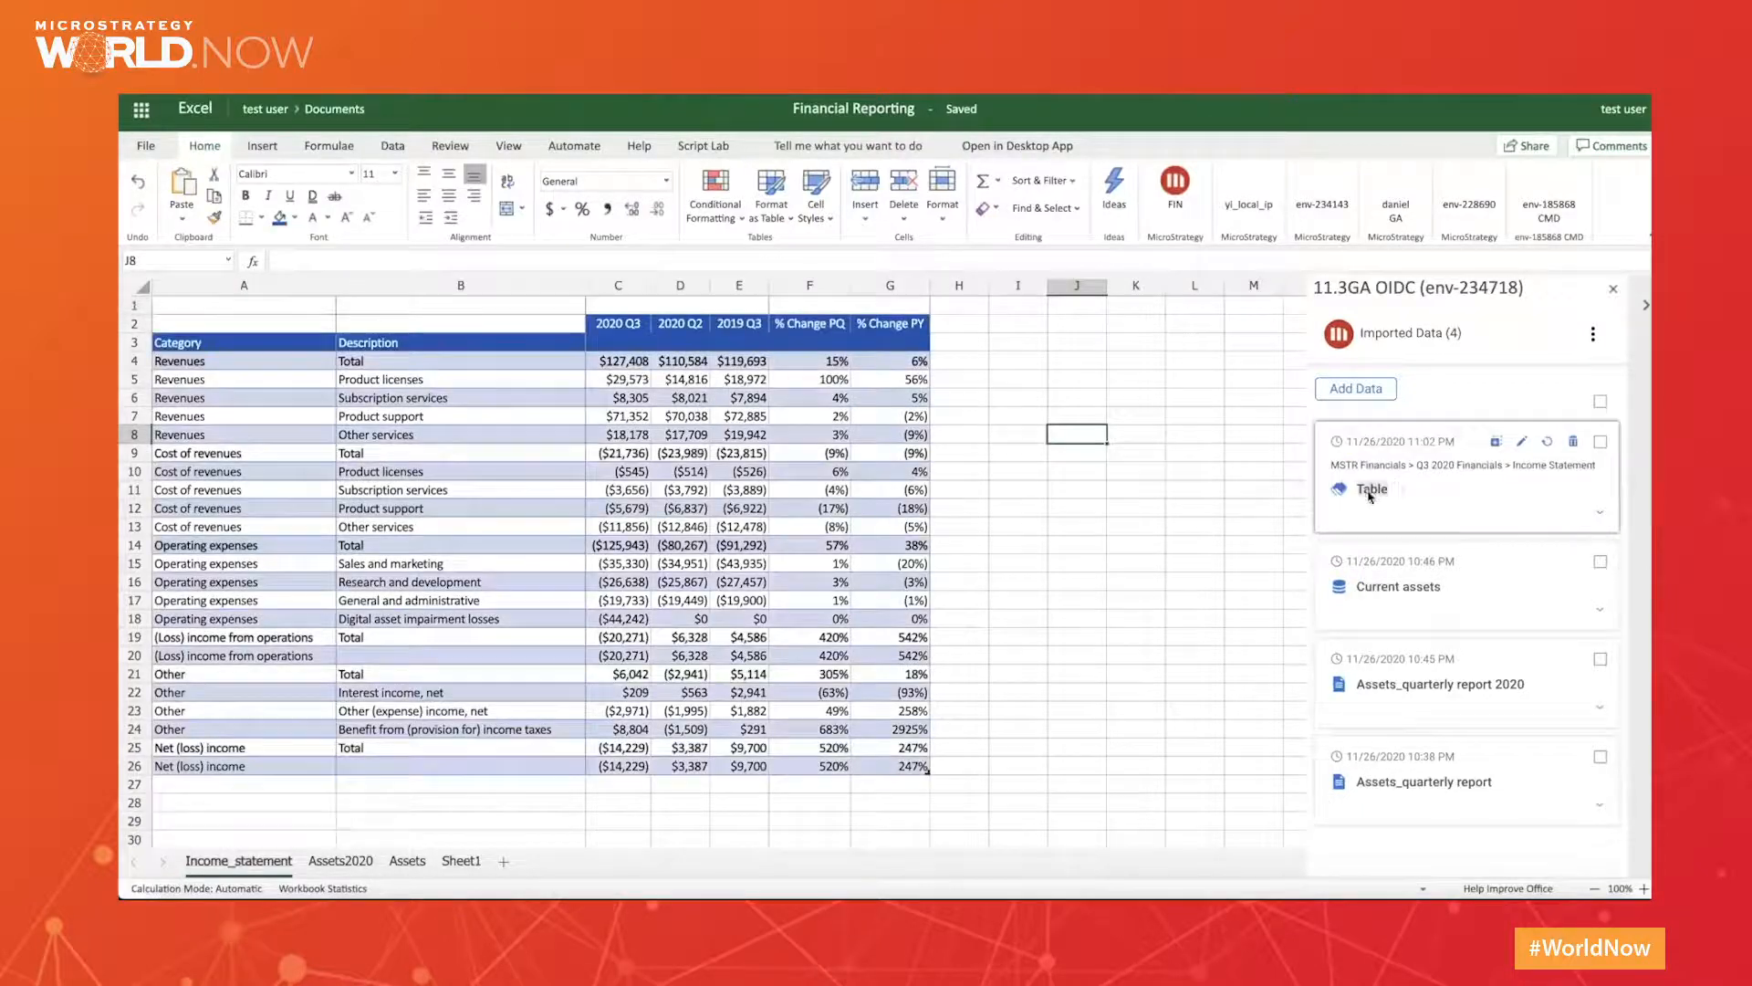
Rename the newly imported dossier table to "Income_statement Q3 2020".
left_click(1369, 490)
type("Income_statement Q3 202")
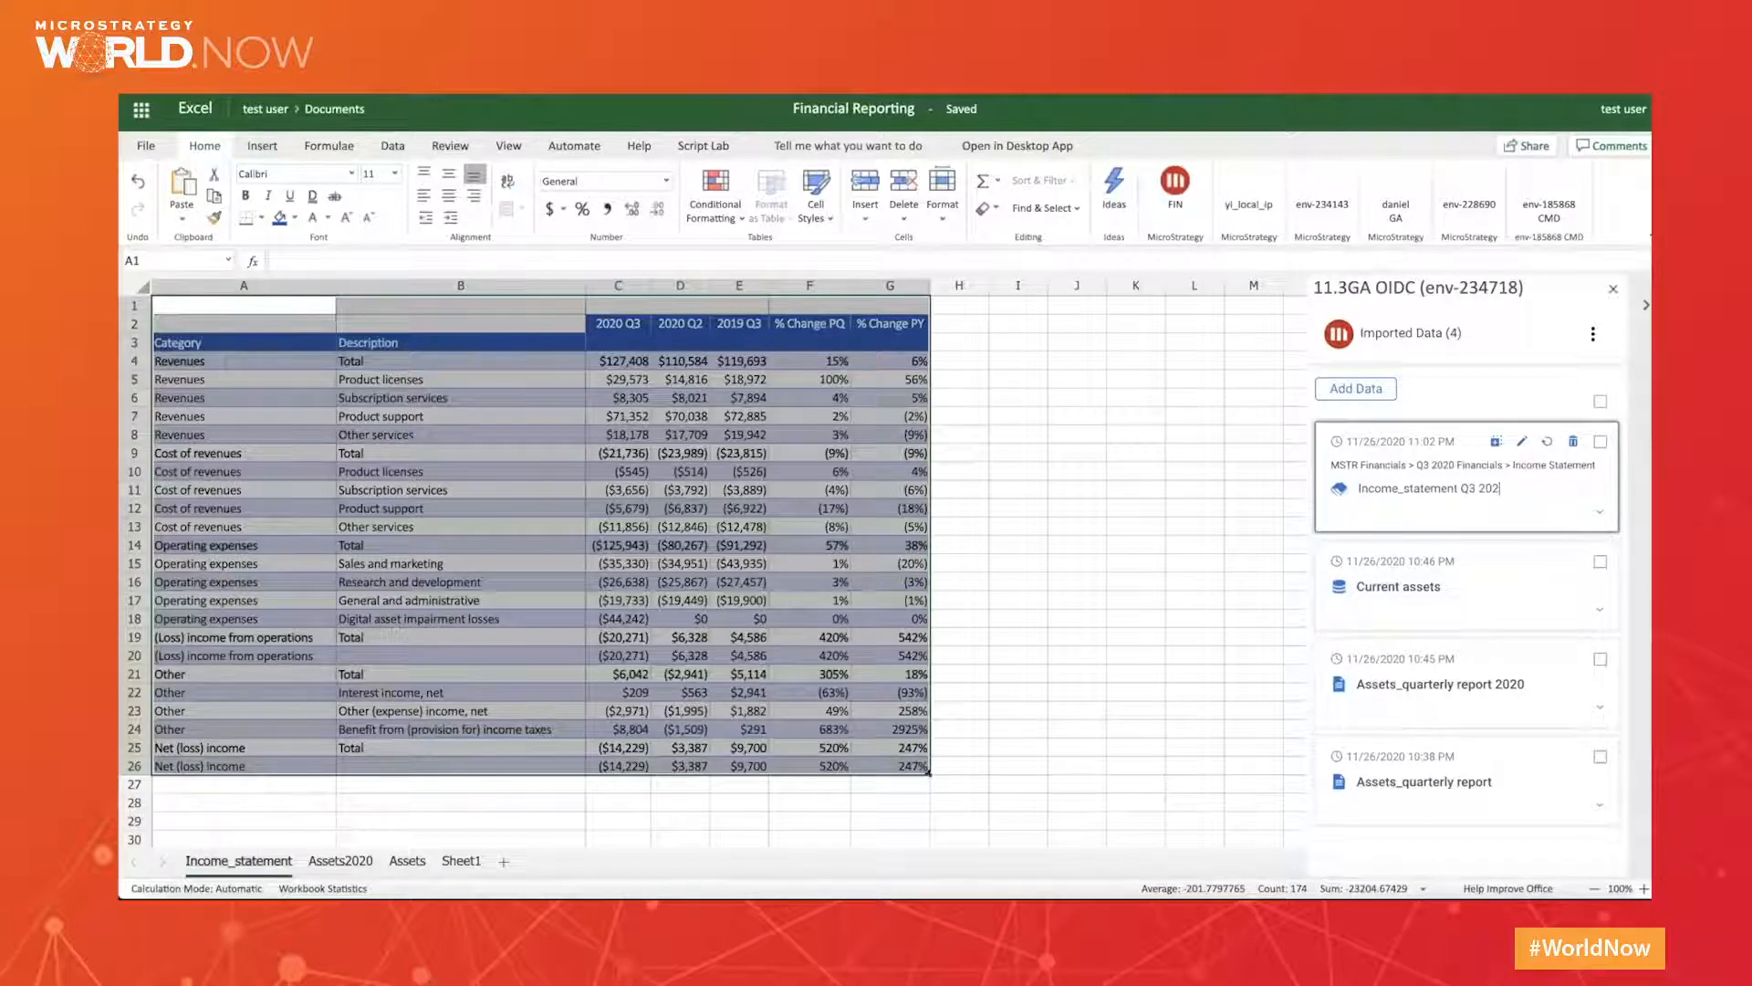
type("0")
key("Return")
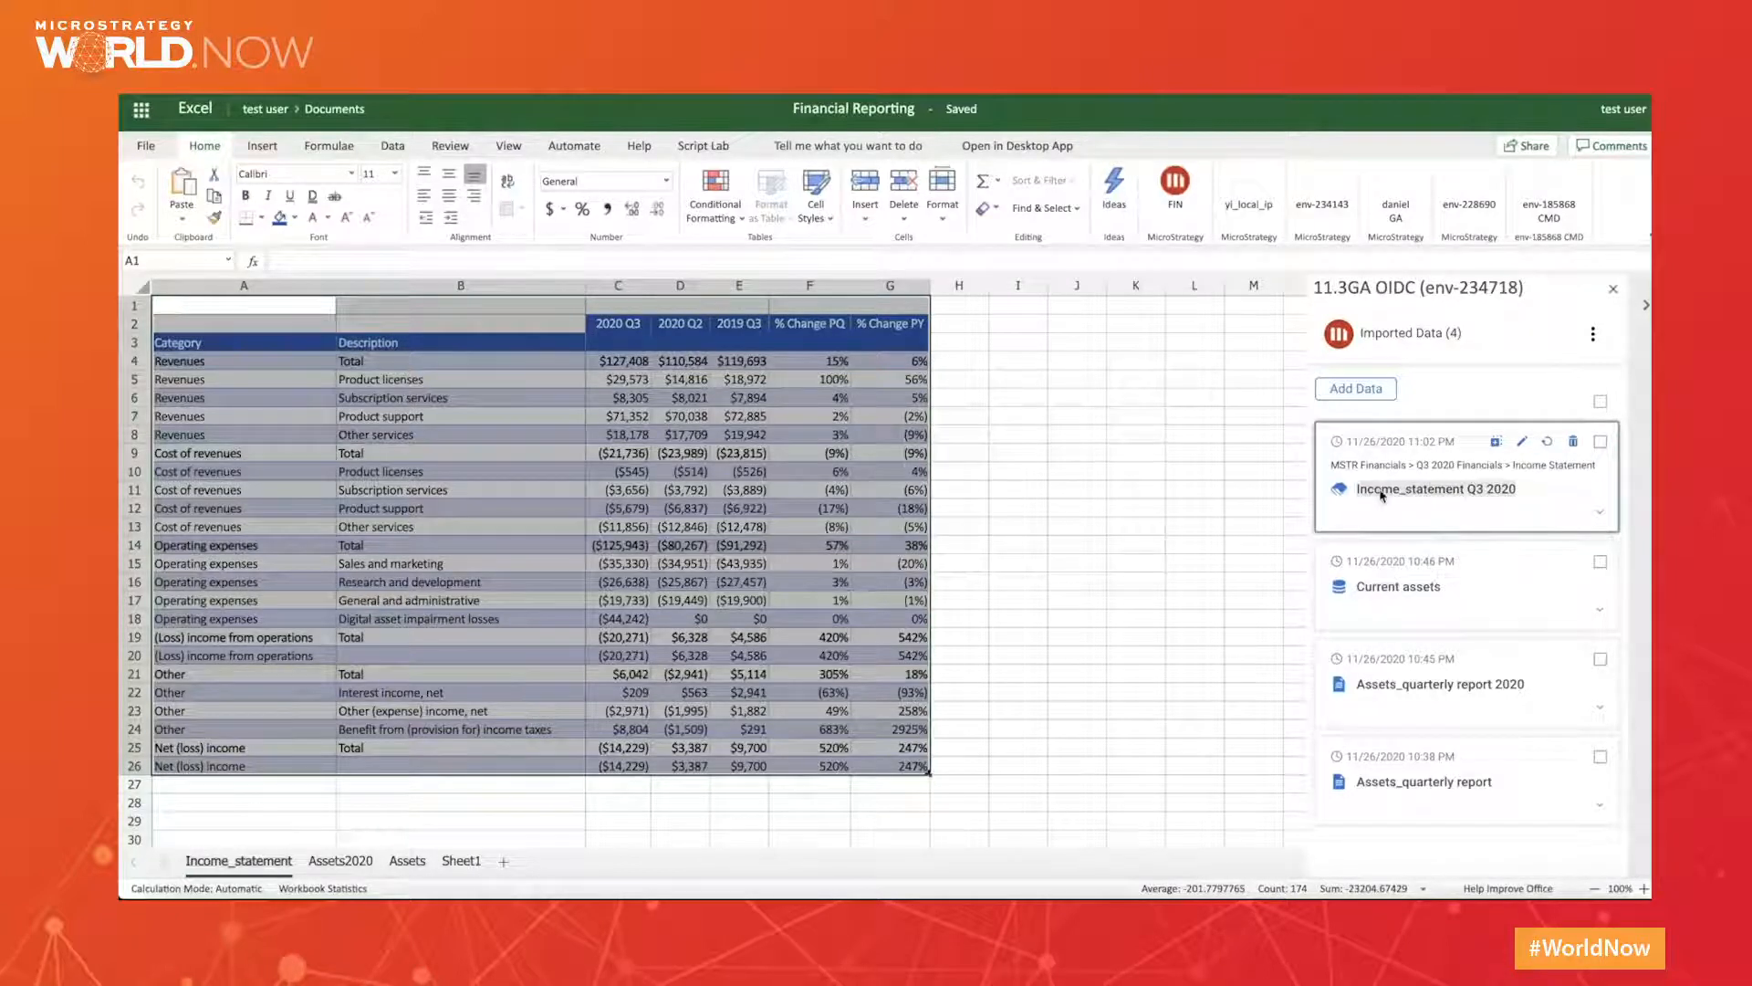
Start duplicating the Income_statement Q3 2020 object to a new sheet and open the duplicate for editing.
left_click(1497, 444)
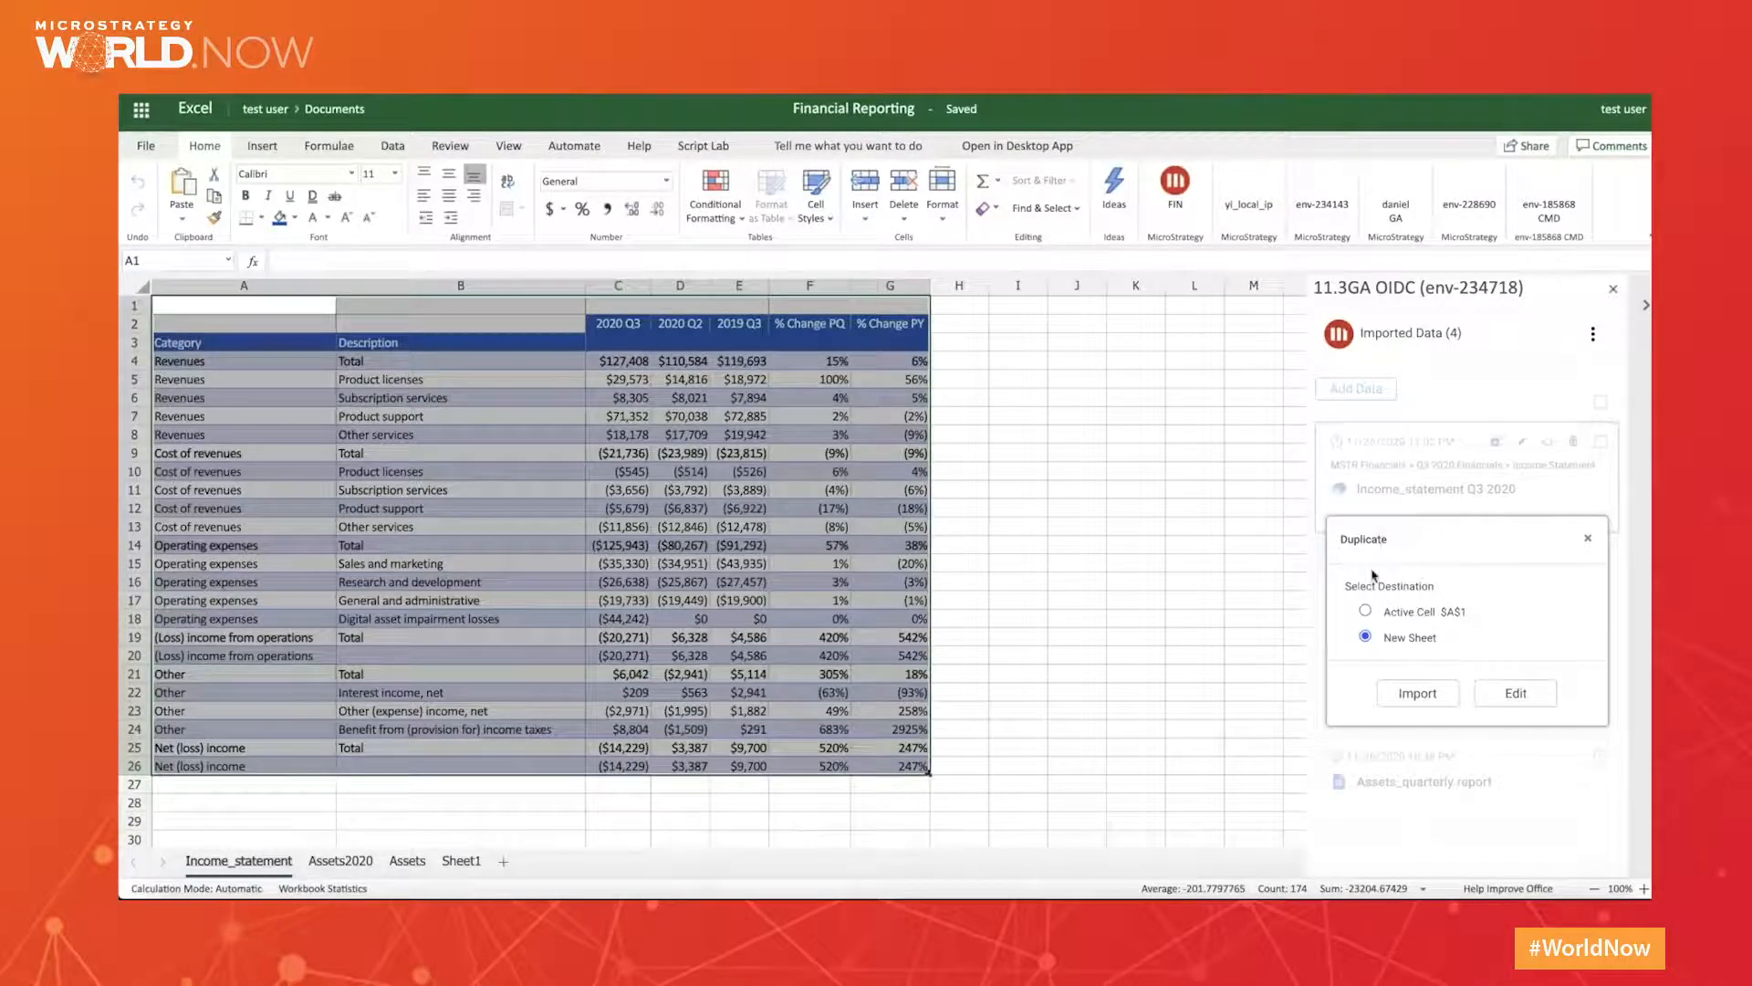
left_click(1365, 610)
left_click(1089, 350)
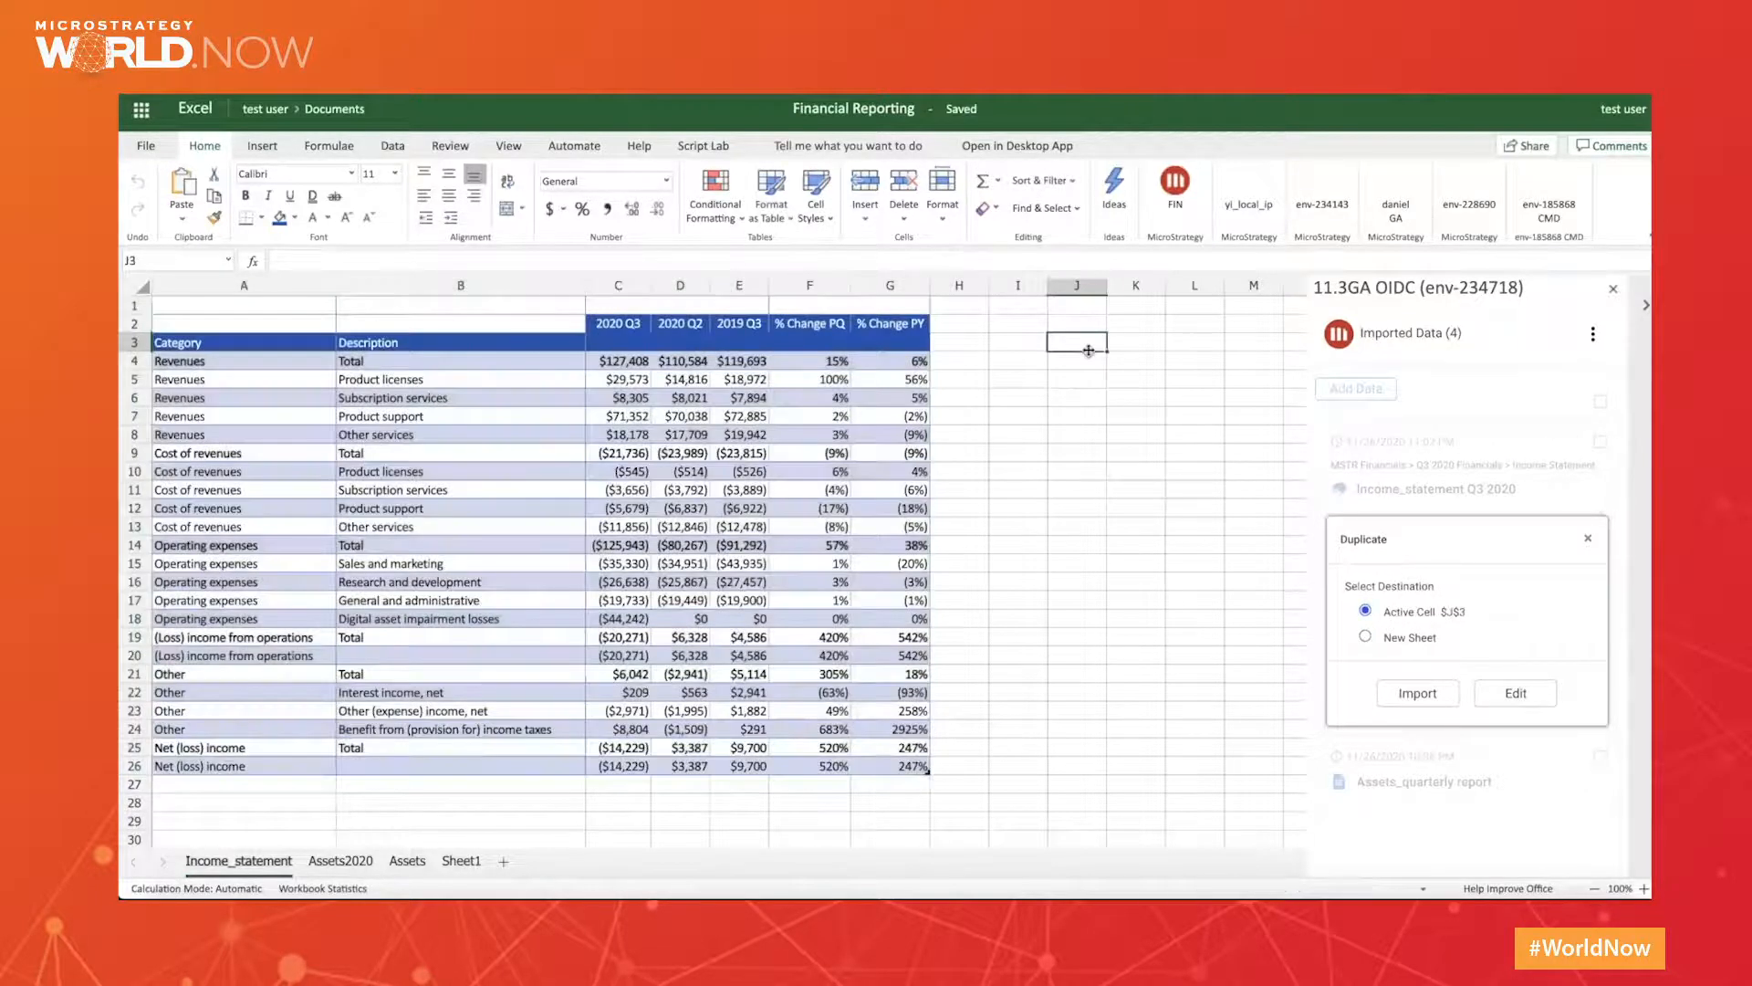
left_click(1366, 638)
left_click(1517, 694)
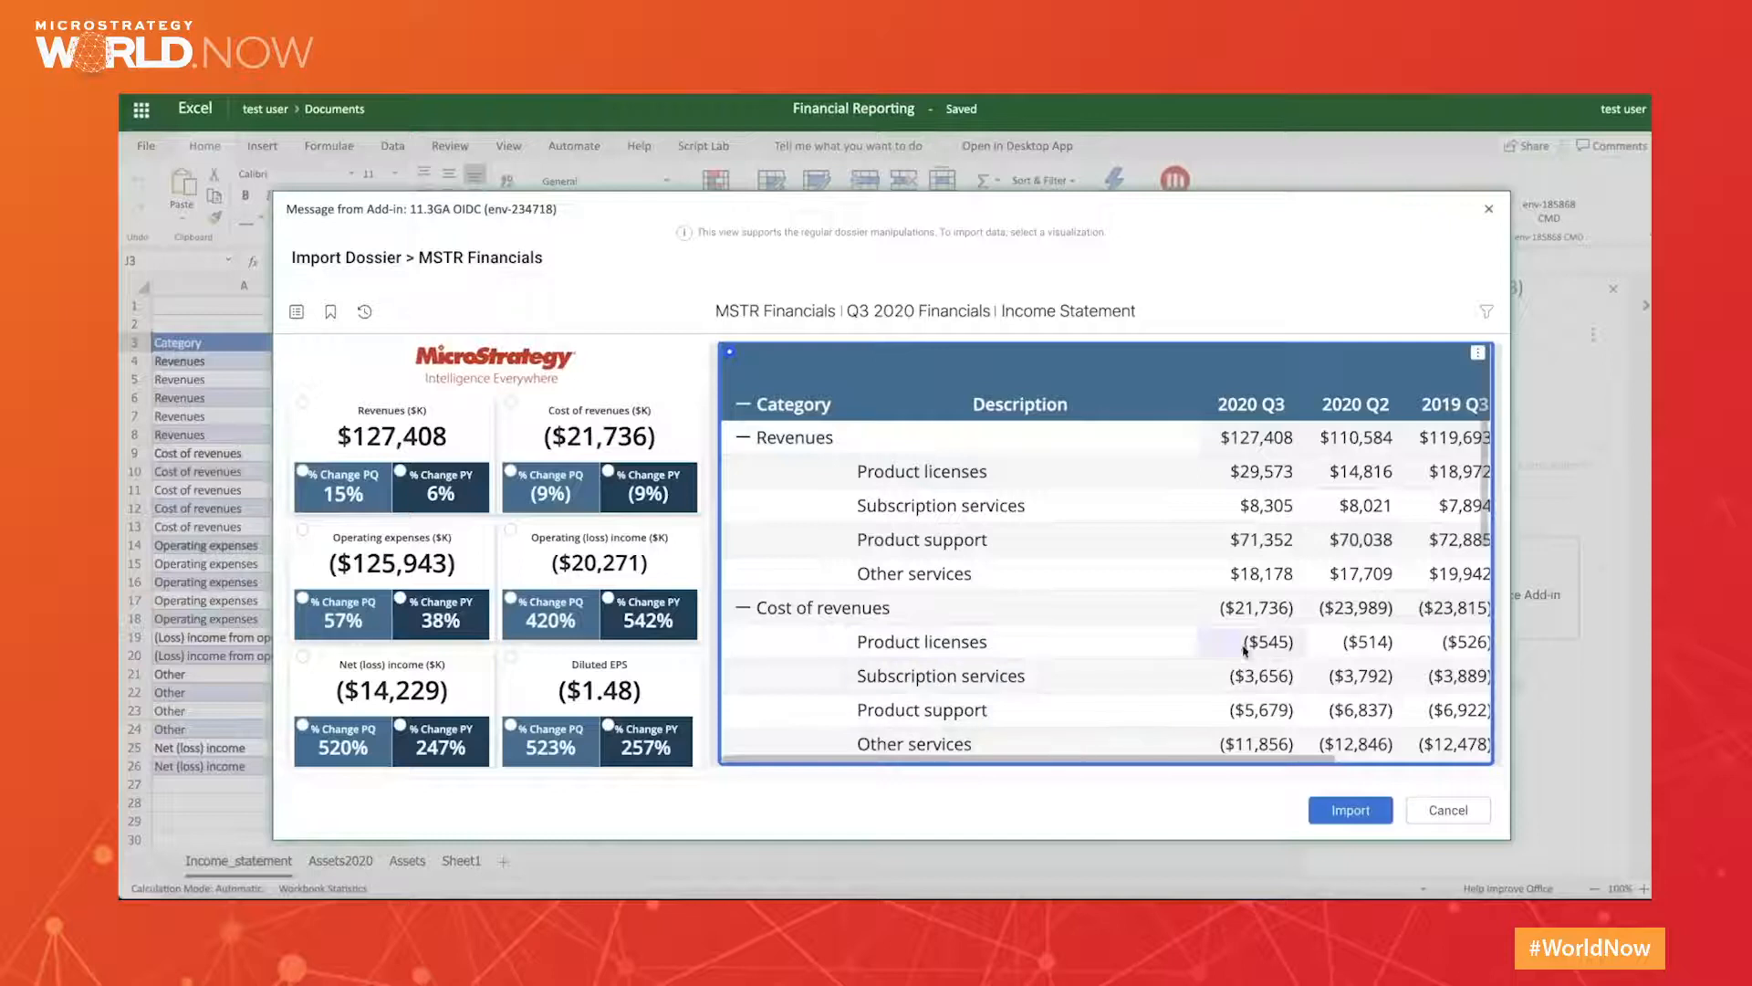
Switch the duplicate to the Financial Trends Income Statement page and import its category and description table.
left_click(297, 313)
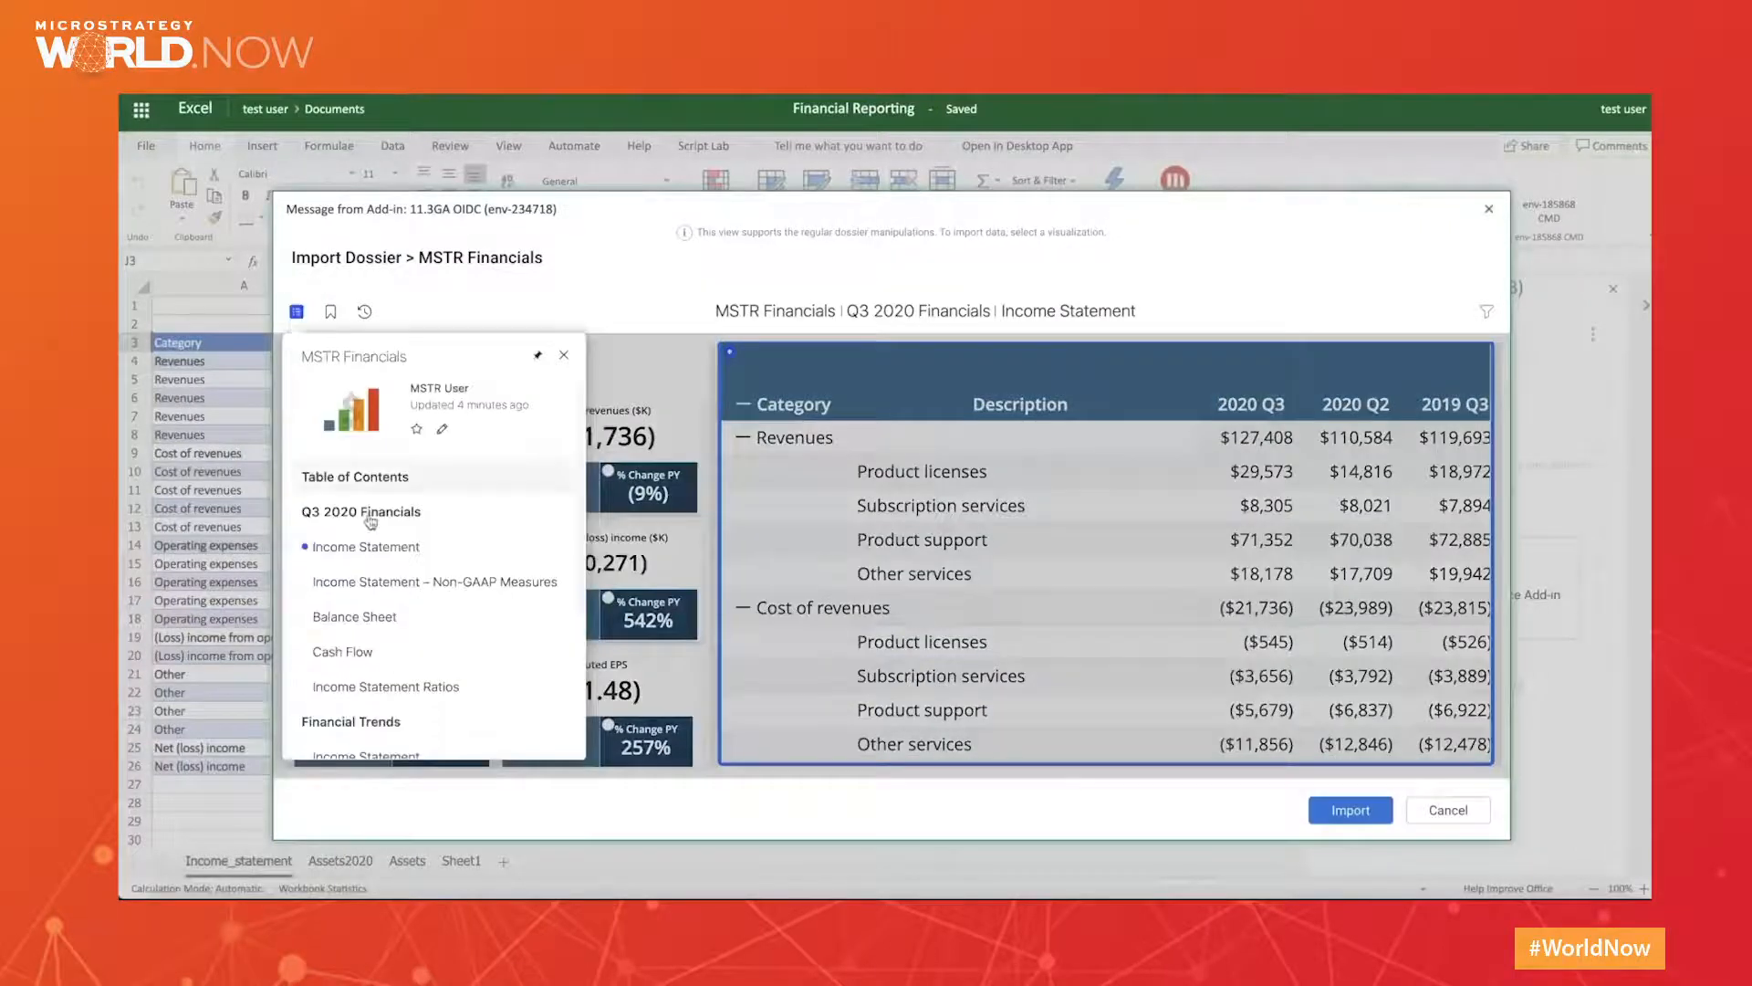
scroll(377, 554, "down", 3)
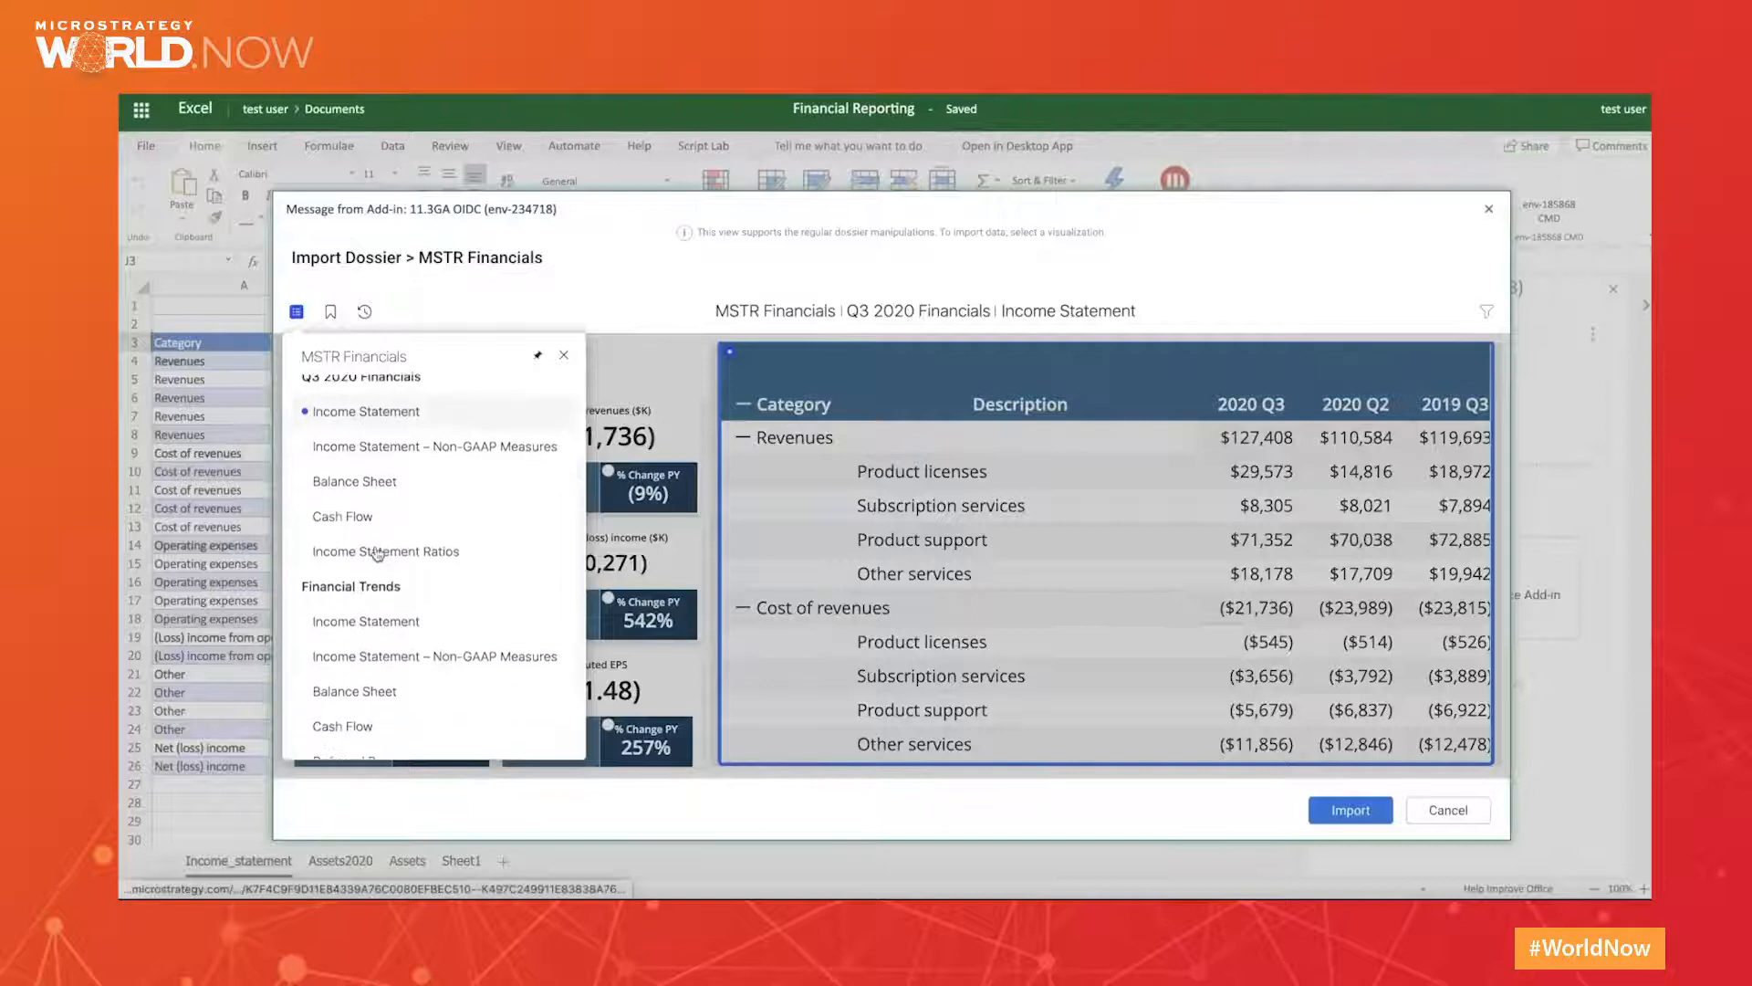
left_click(379, 628)
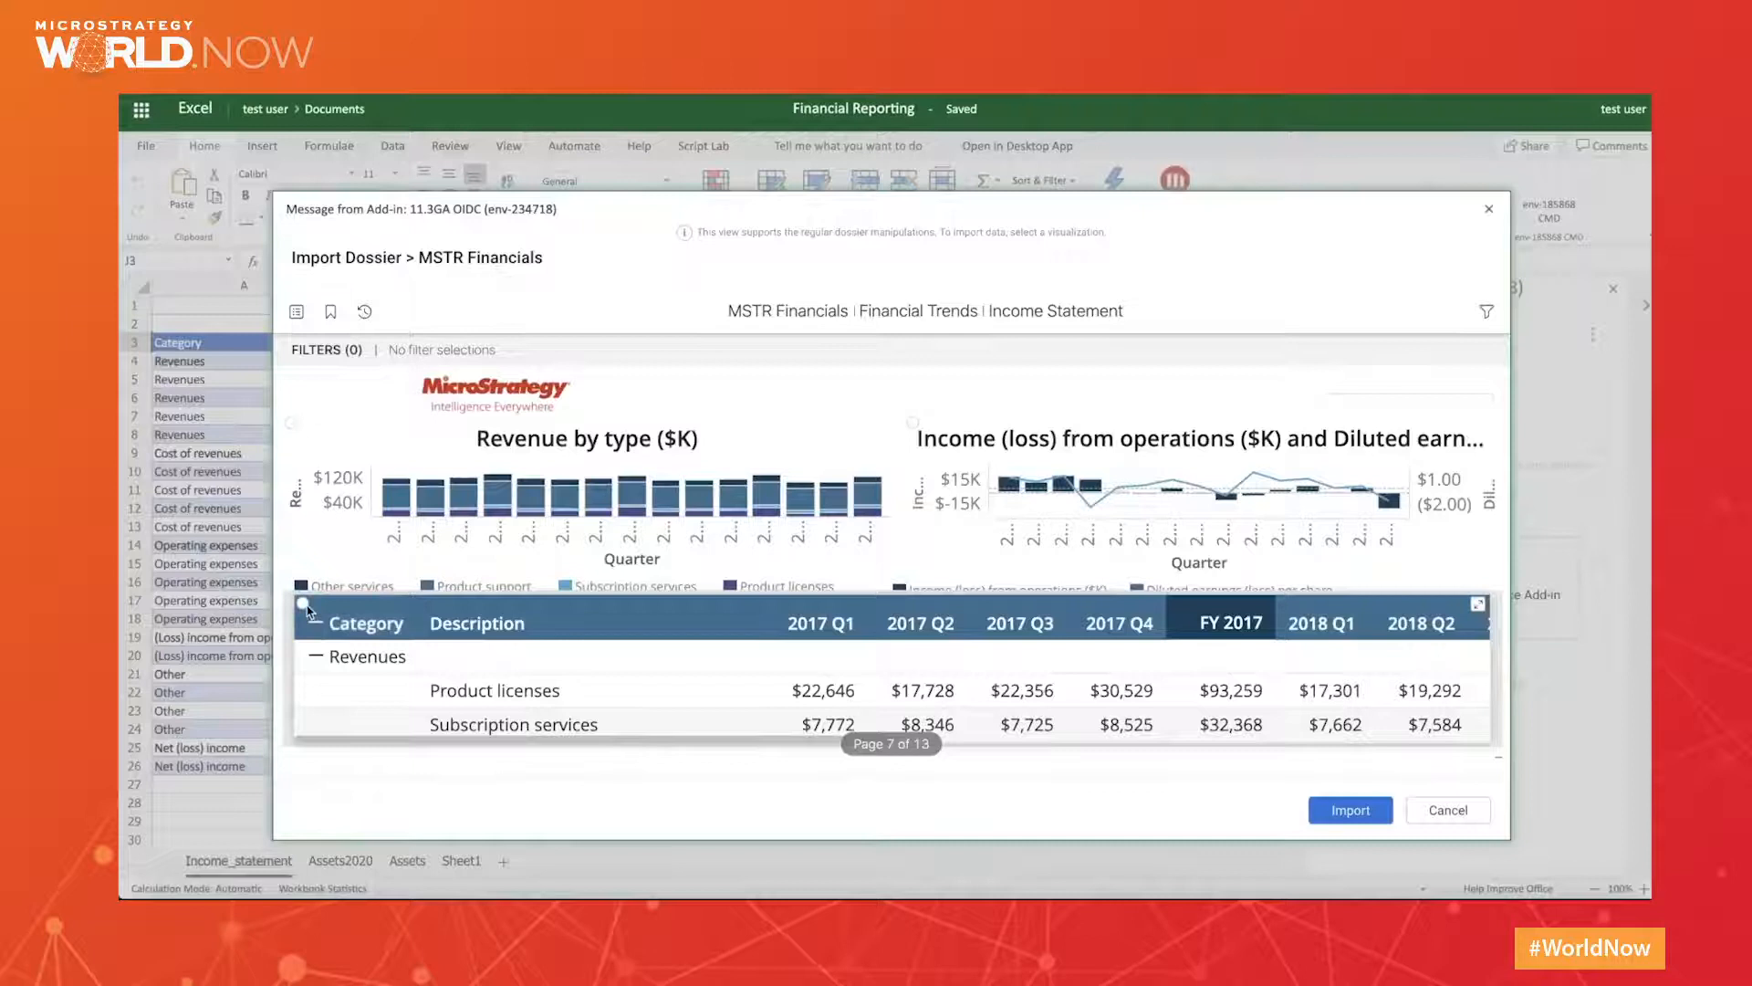
left_click(304, 604)
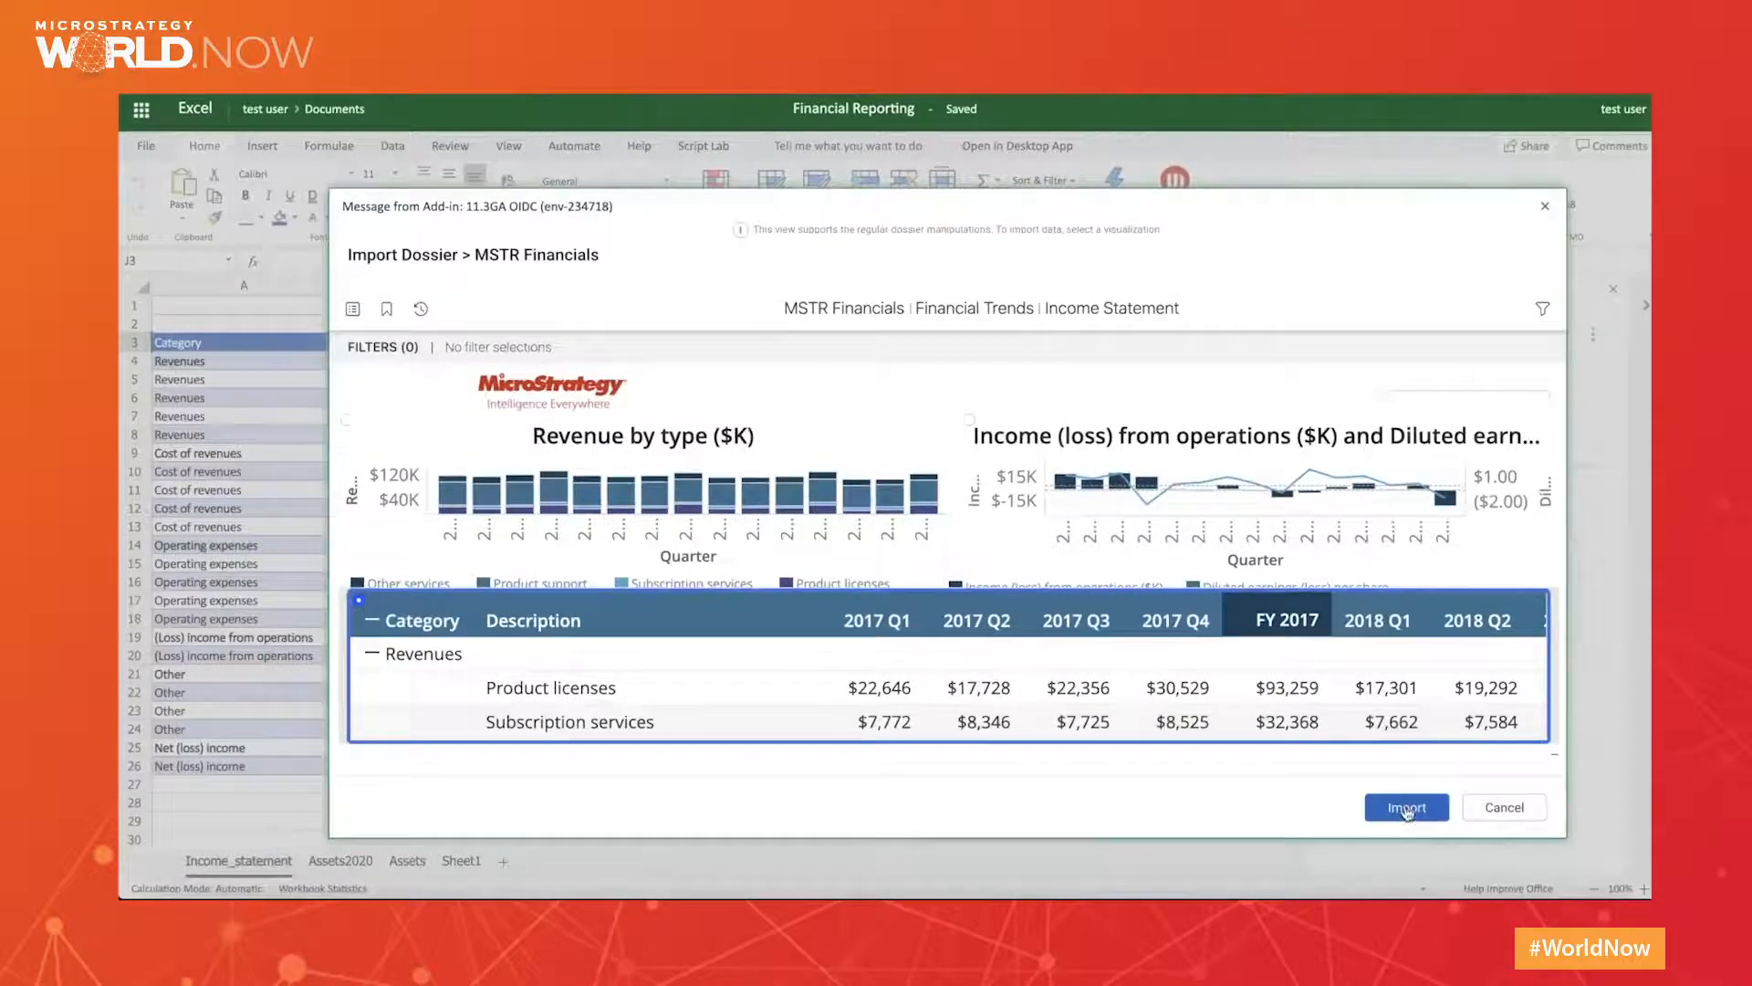
left_click(1407, 808)
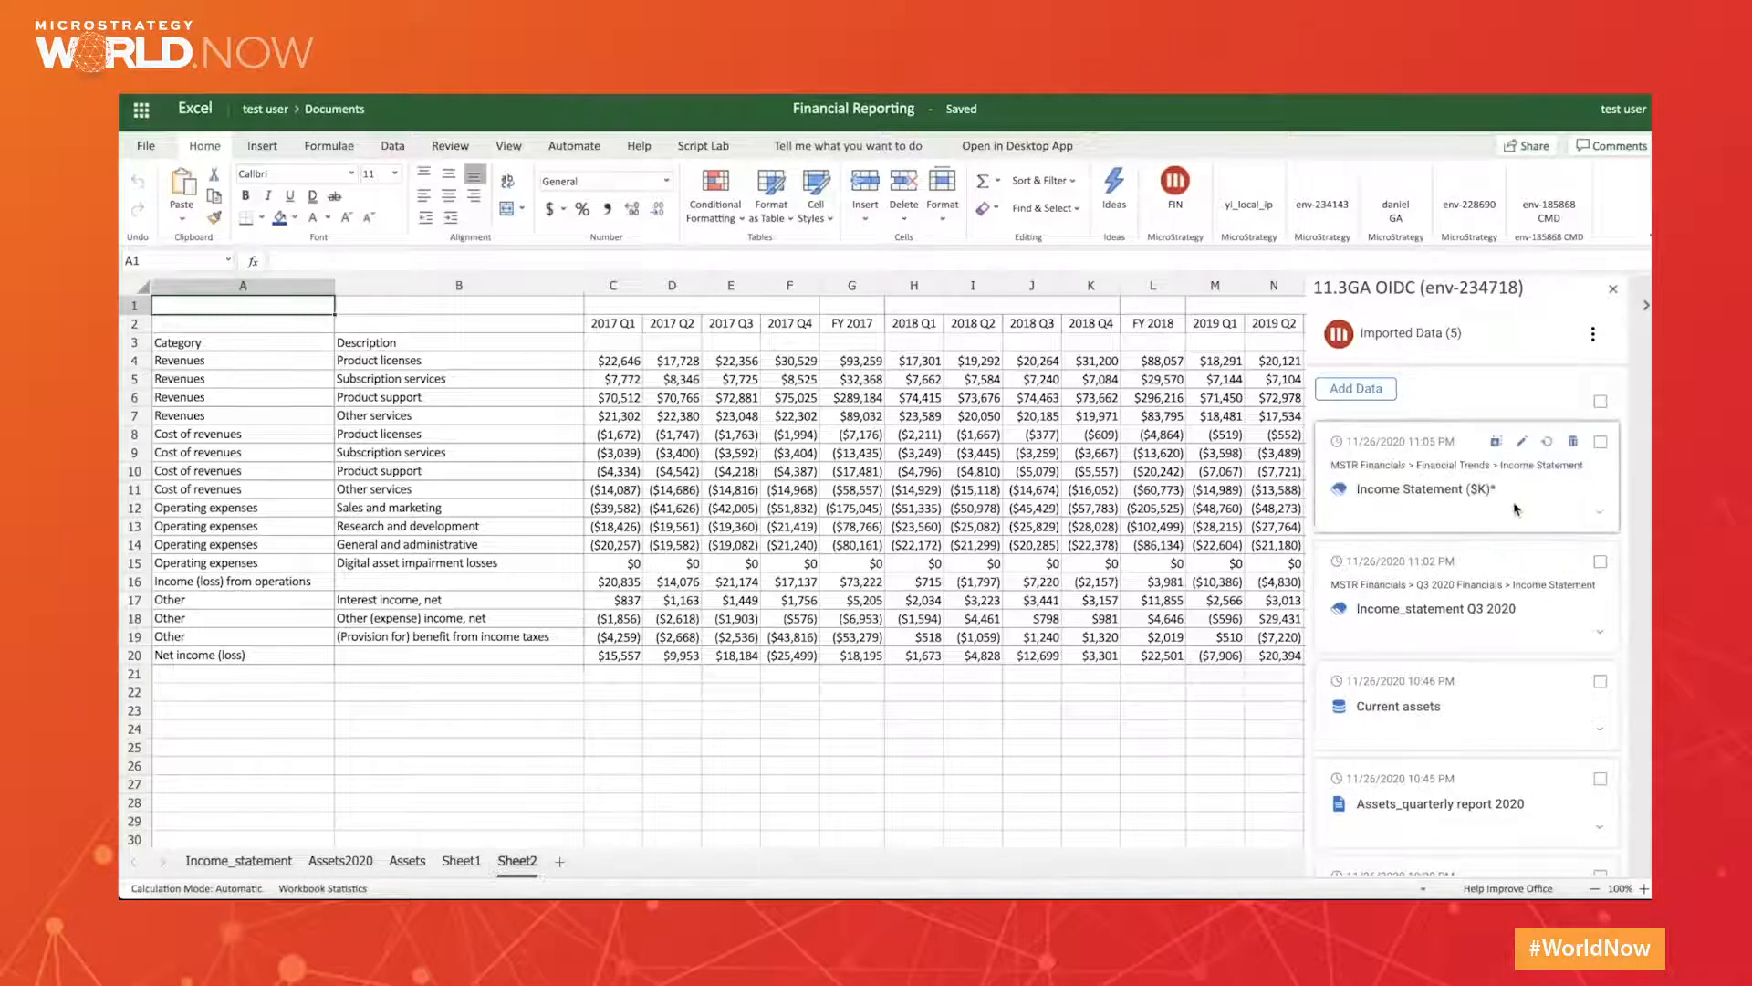
Rename the newly imported Income Statement ($K) table to "Income Statement-trends".
left_click(1497, 491)
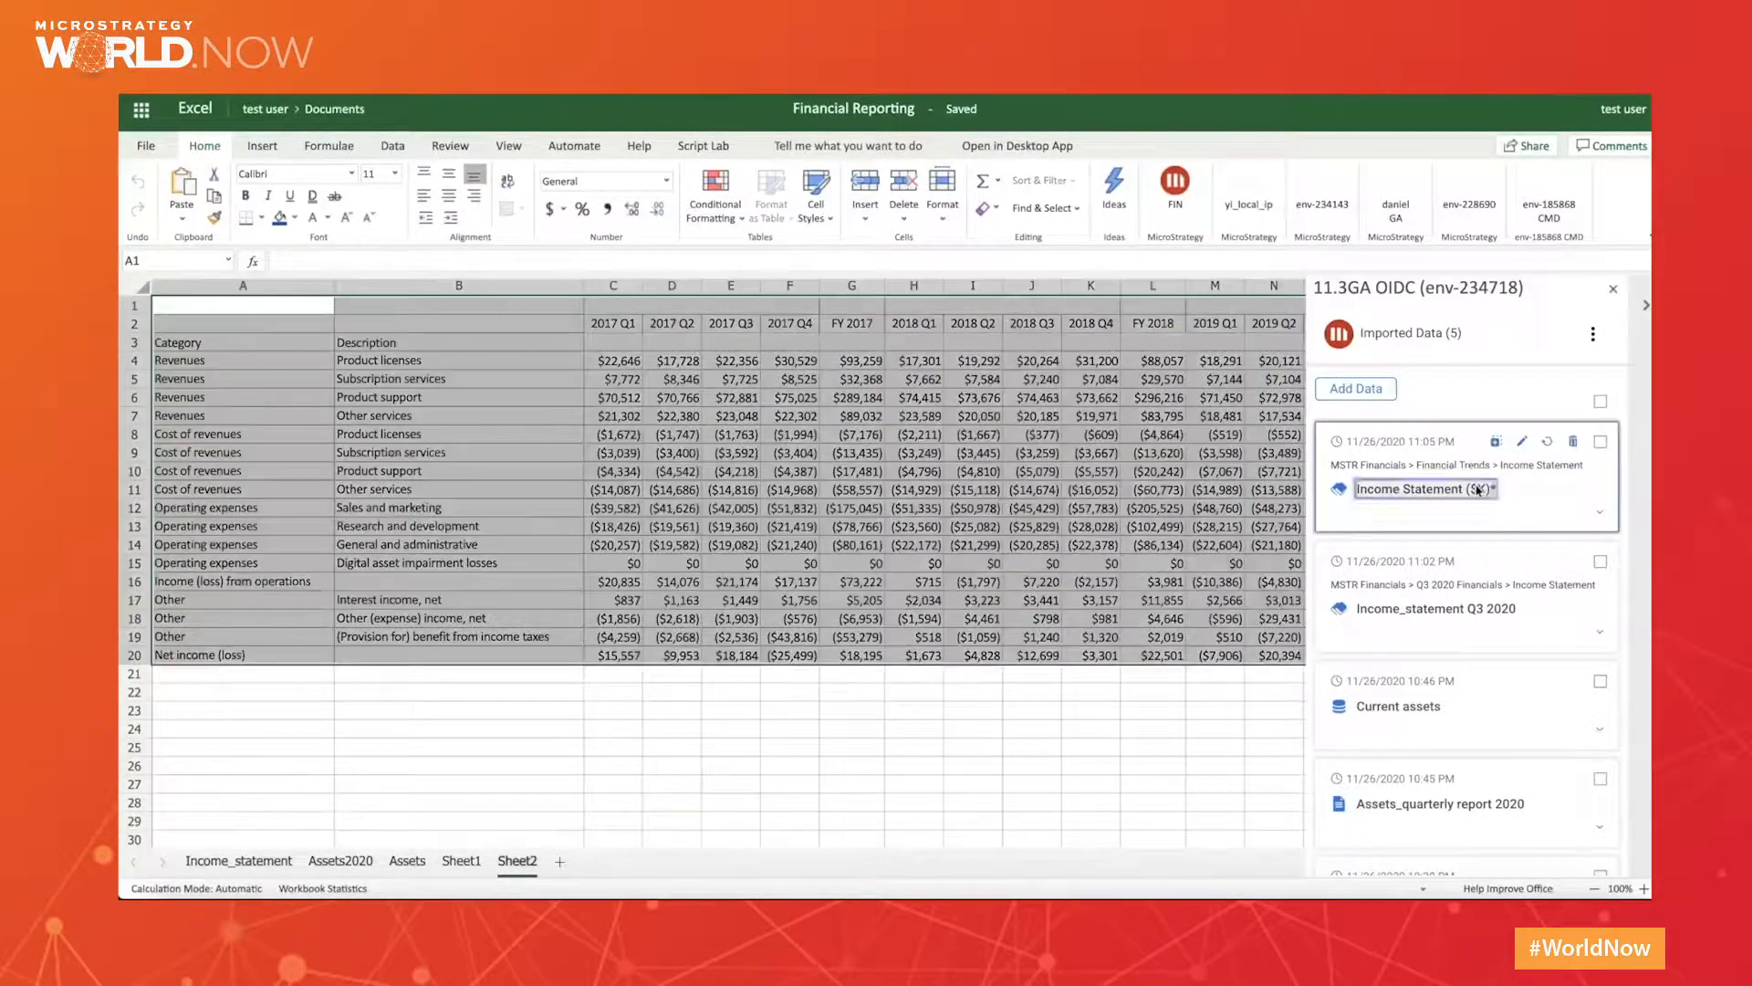
key("BackSpace")
key("BackSpace")
key("BackSpace")
key("BackSpace")
key("BackSpace")
type("-trends")
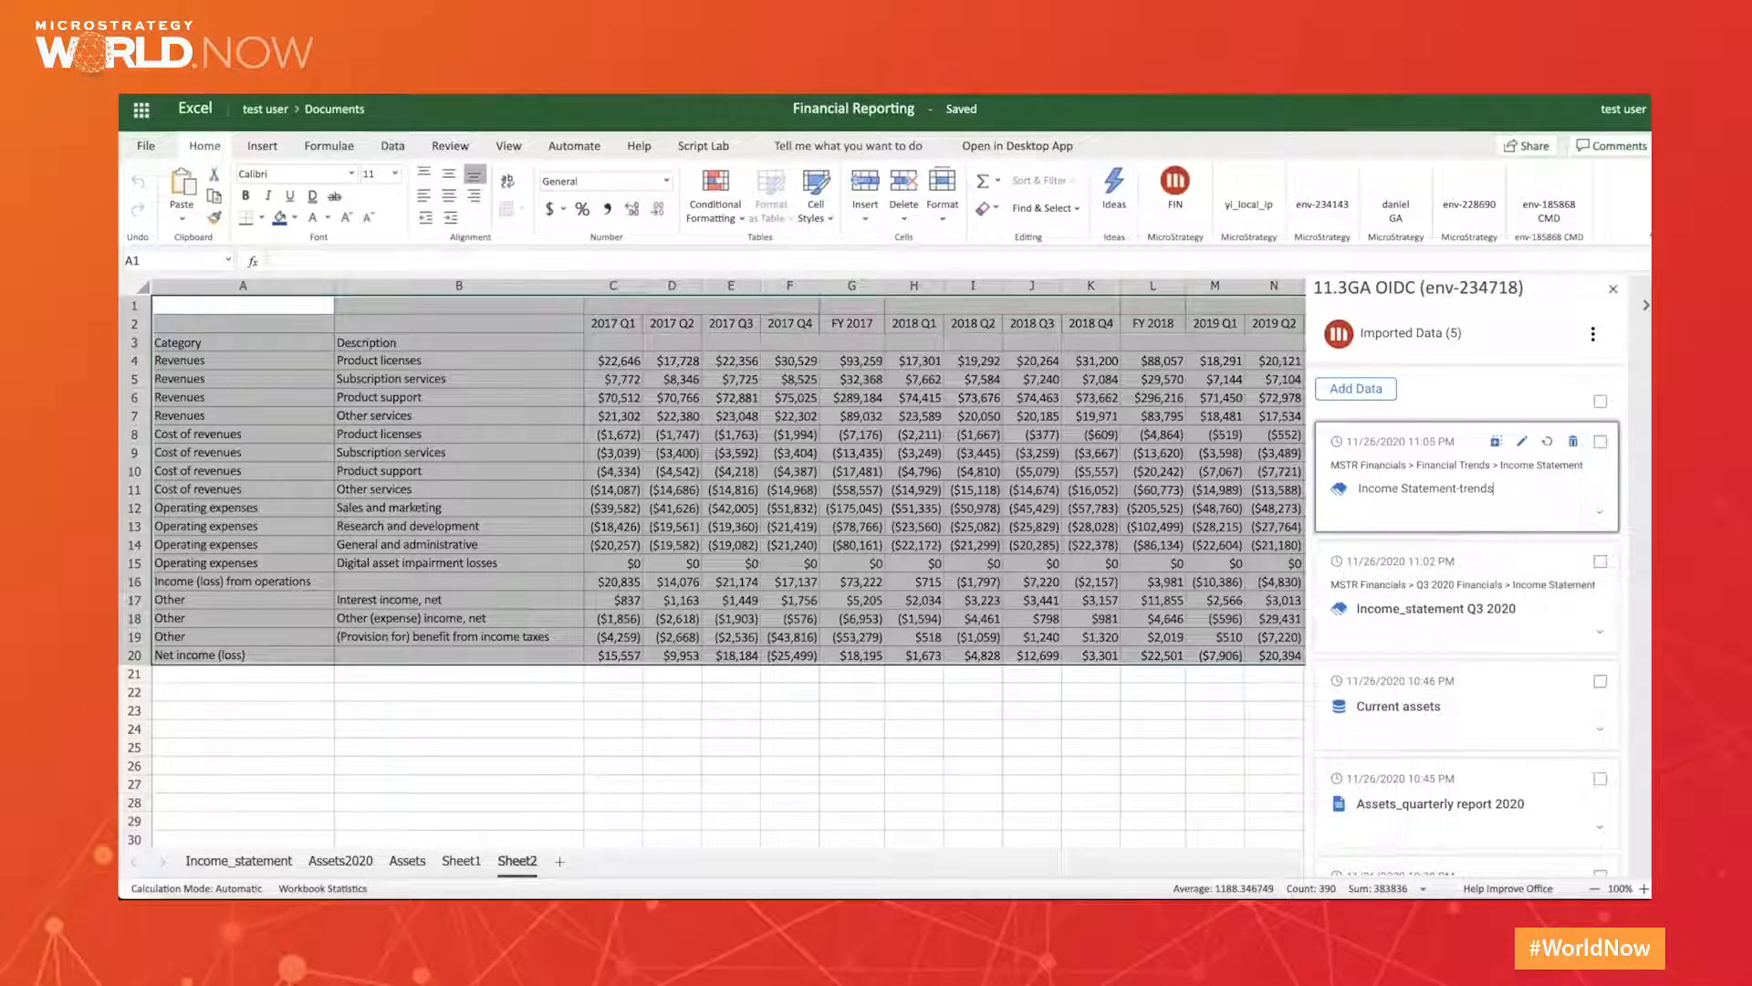
key("Return")
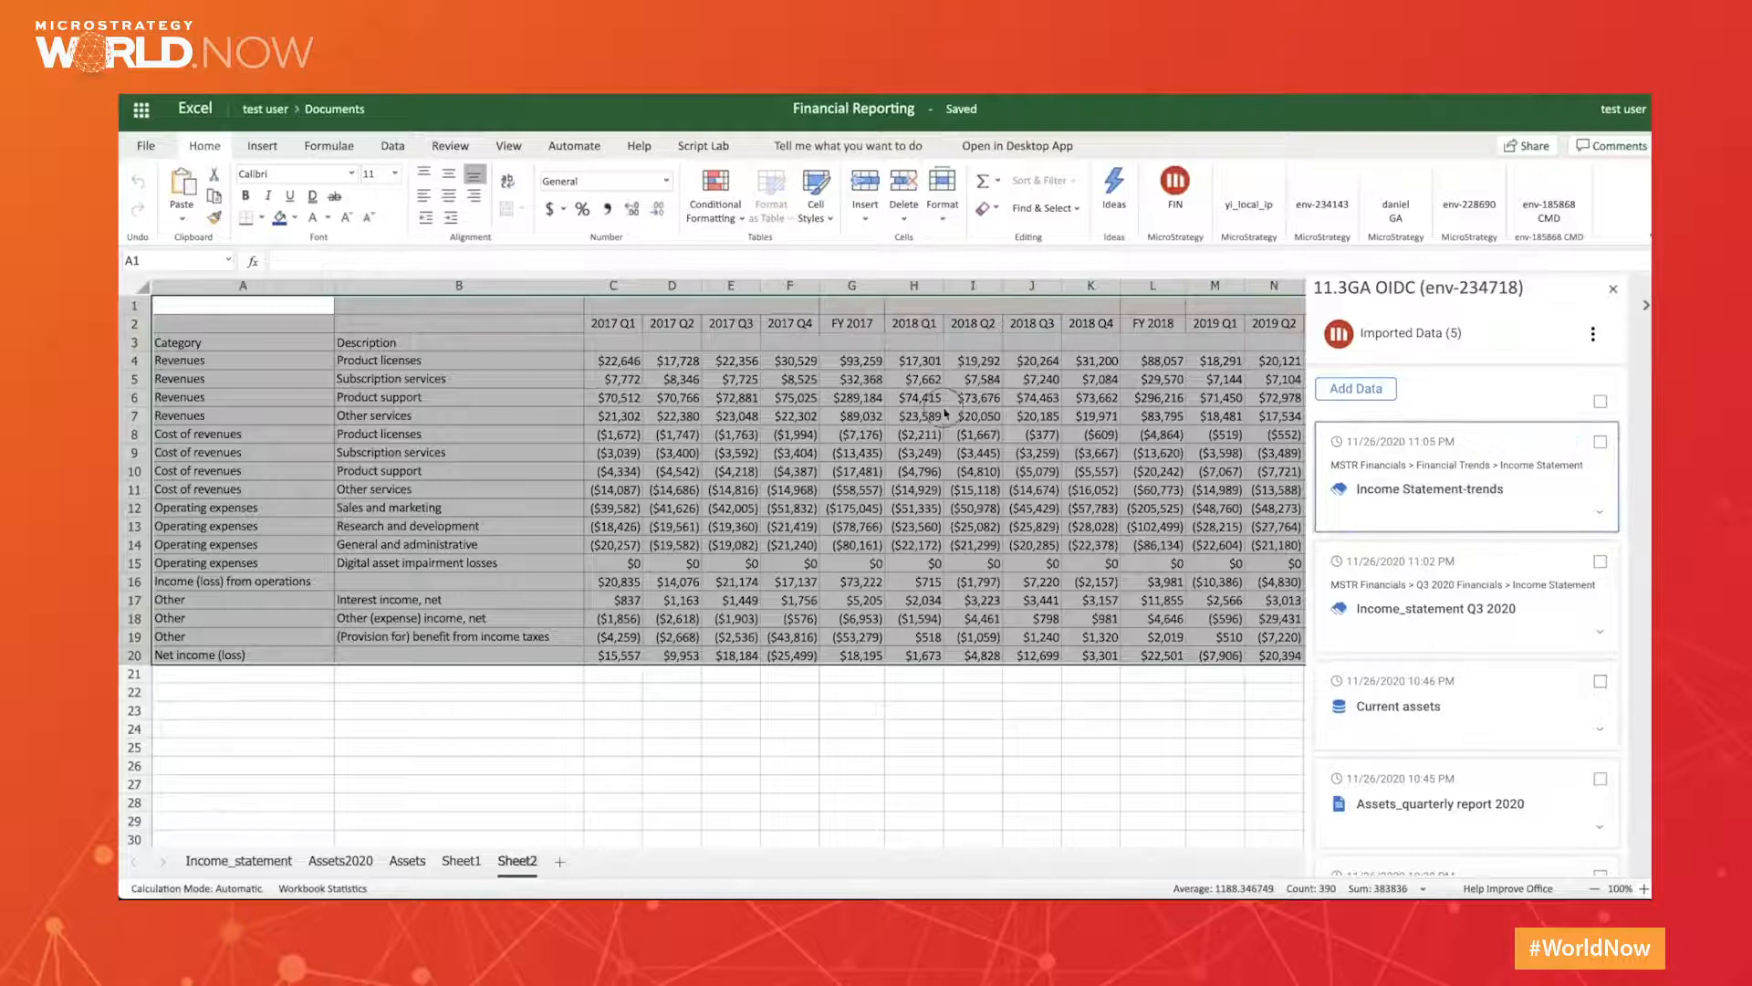
left_click(626, 439)
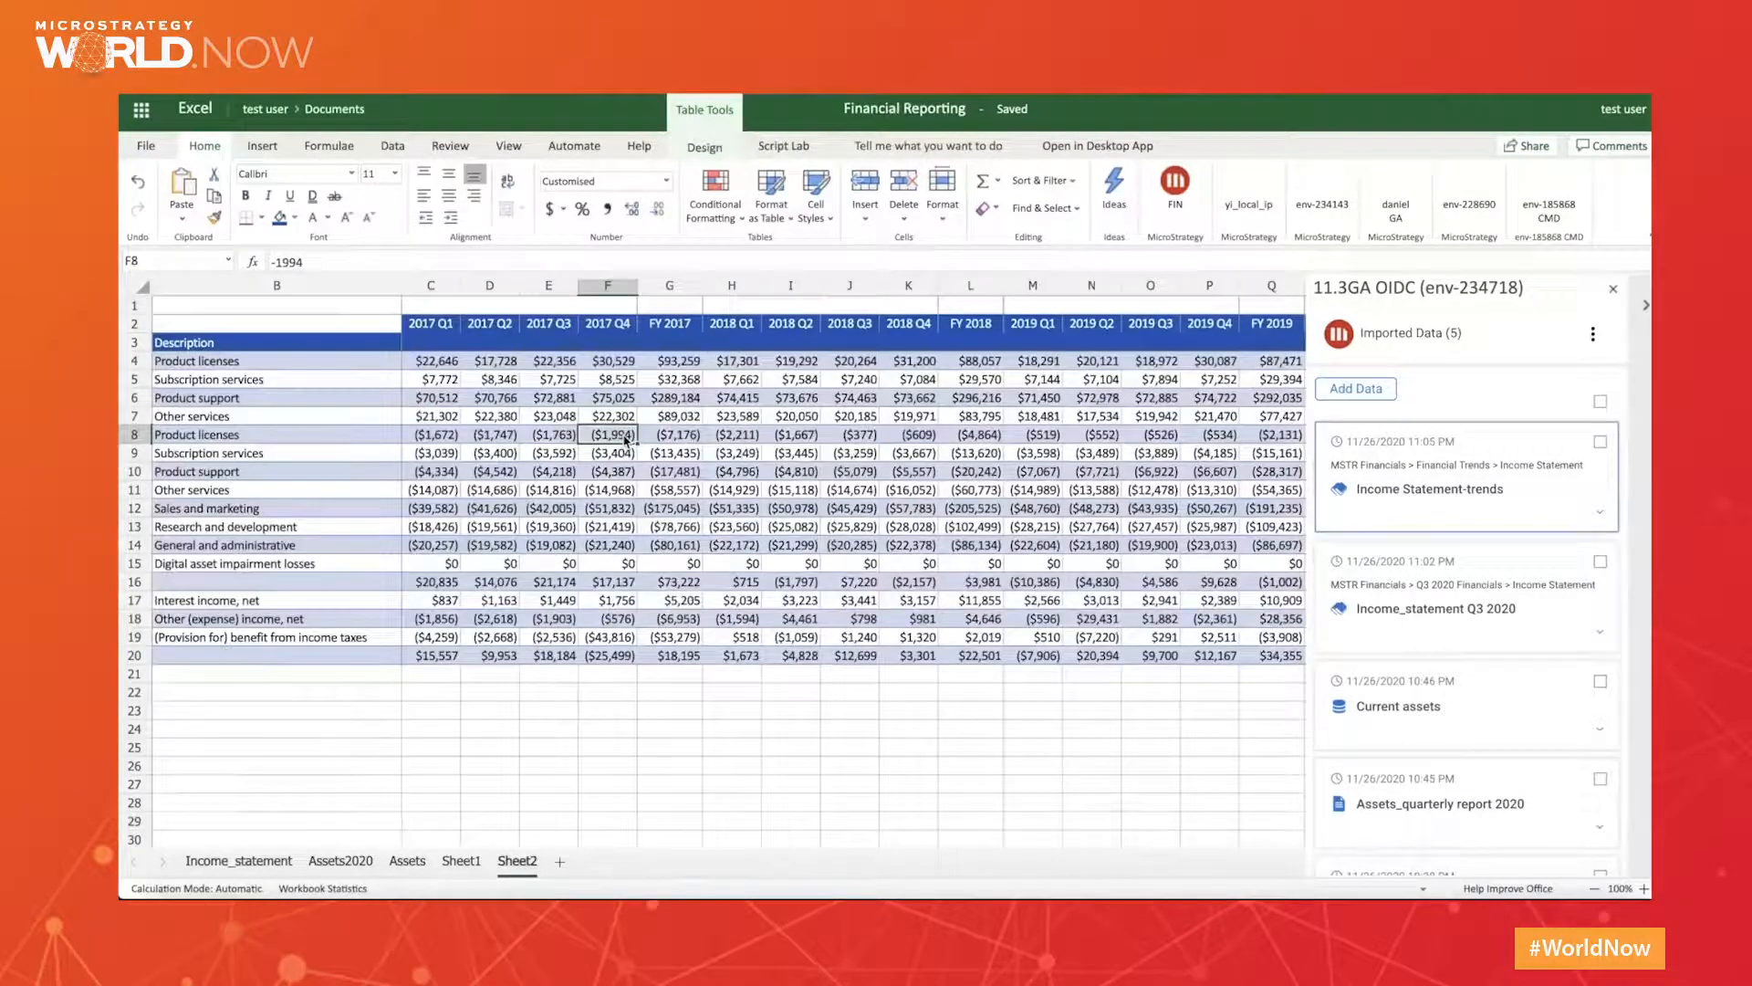
Start adding data, include content outside My Library, and search for "financial".
left_click(1348, 391)
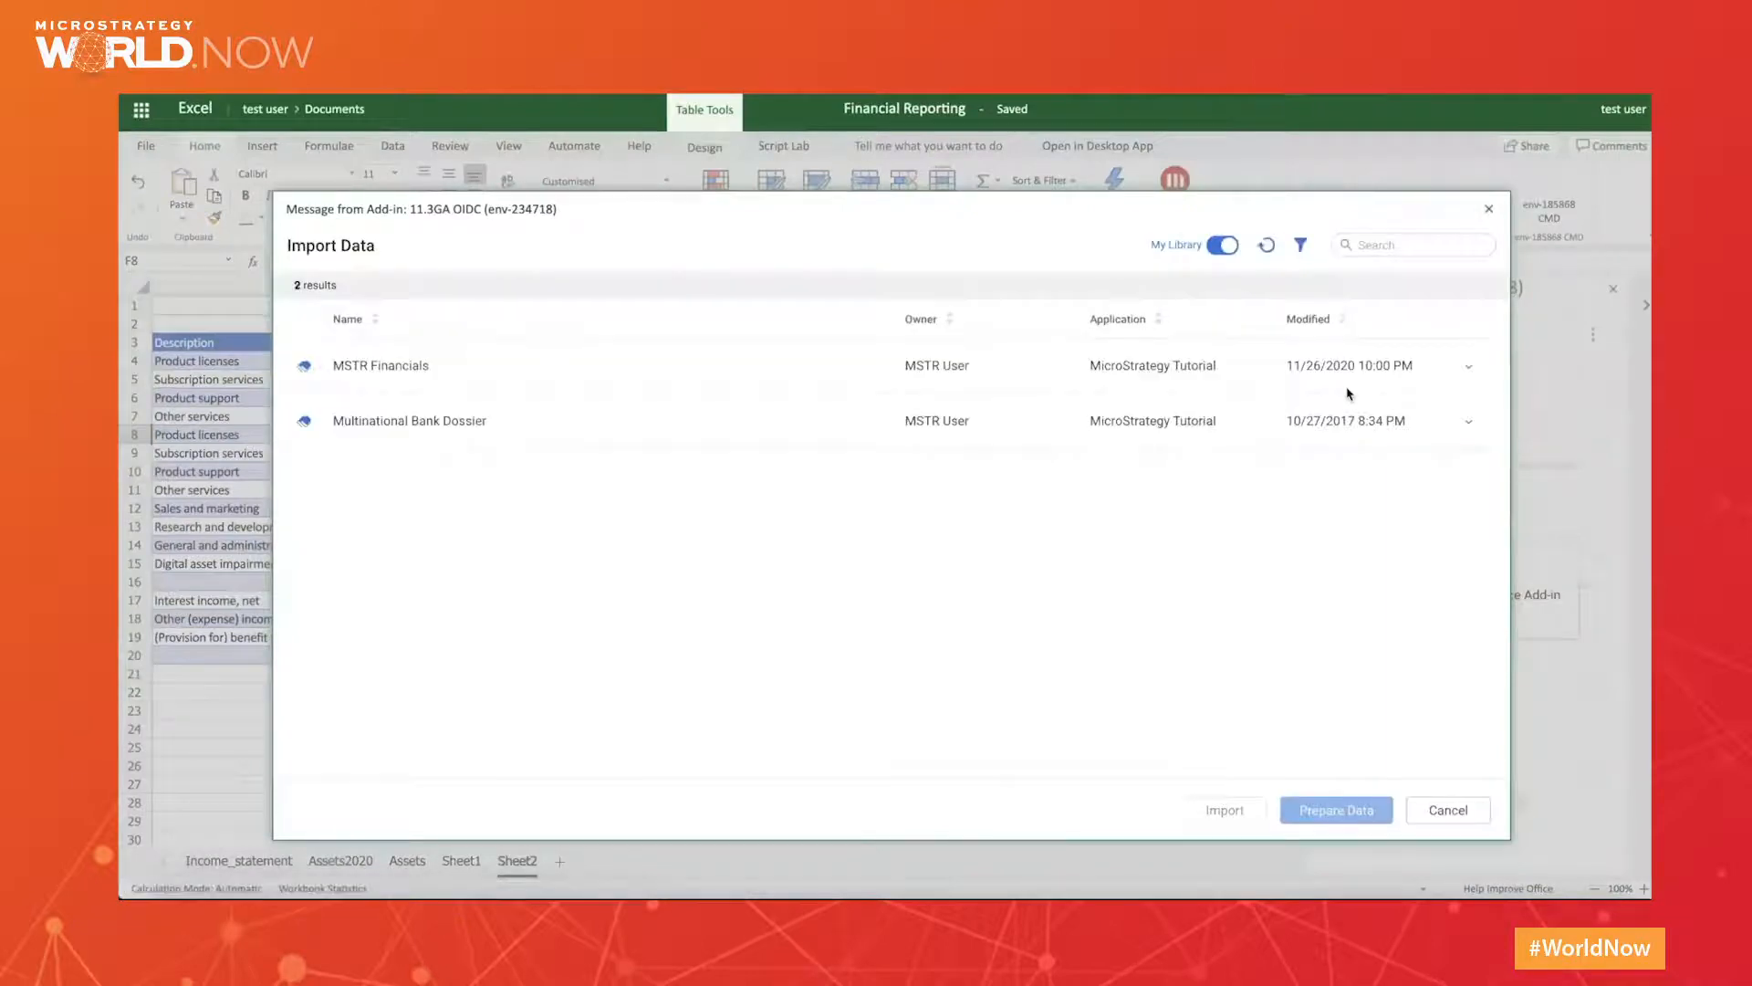
left_click(1225, 246)
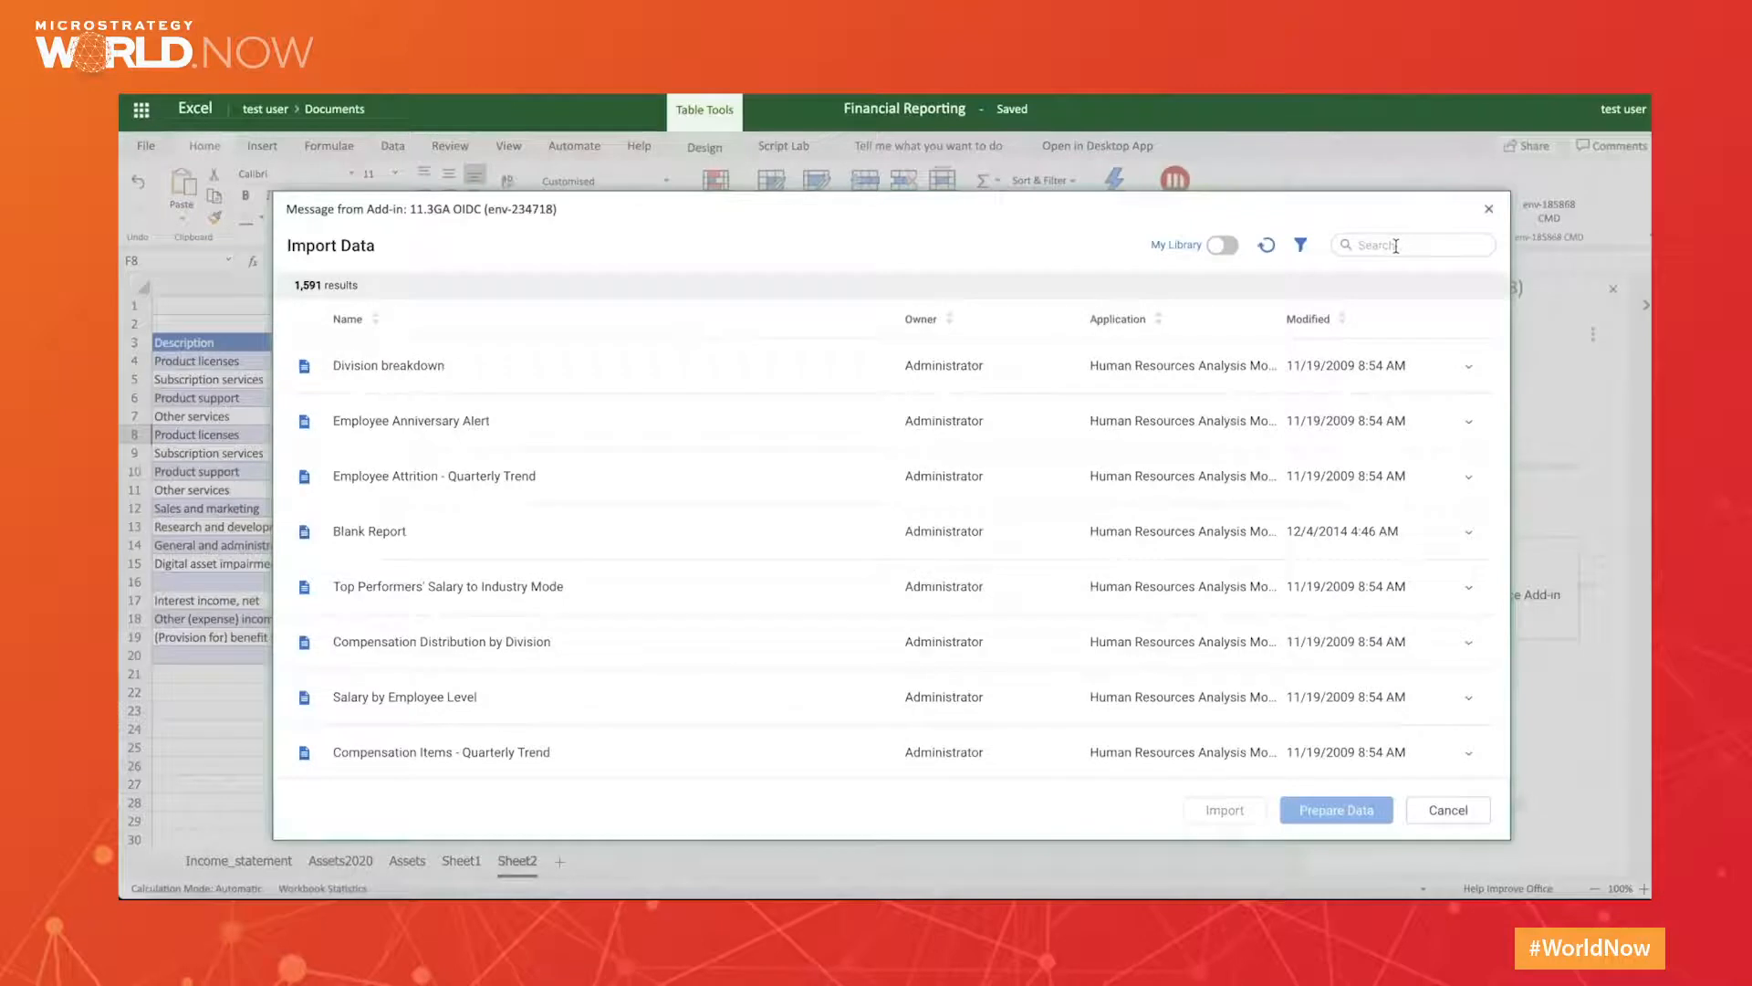
left_click(1396, 247)
type("financi")
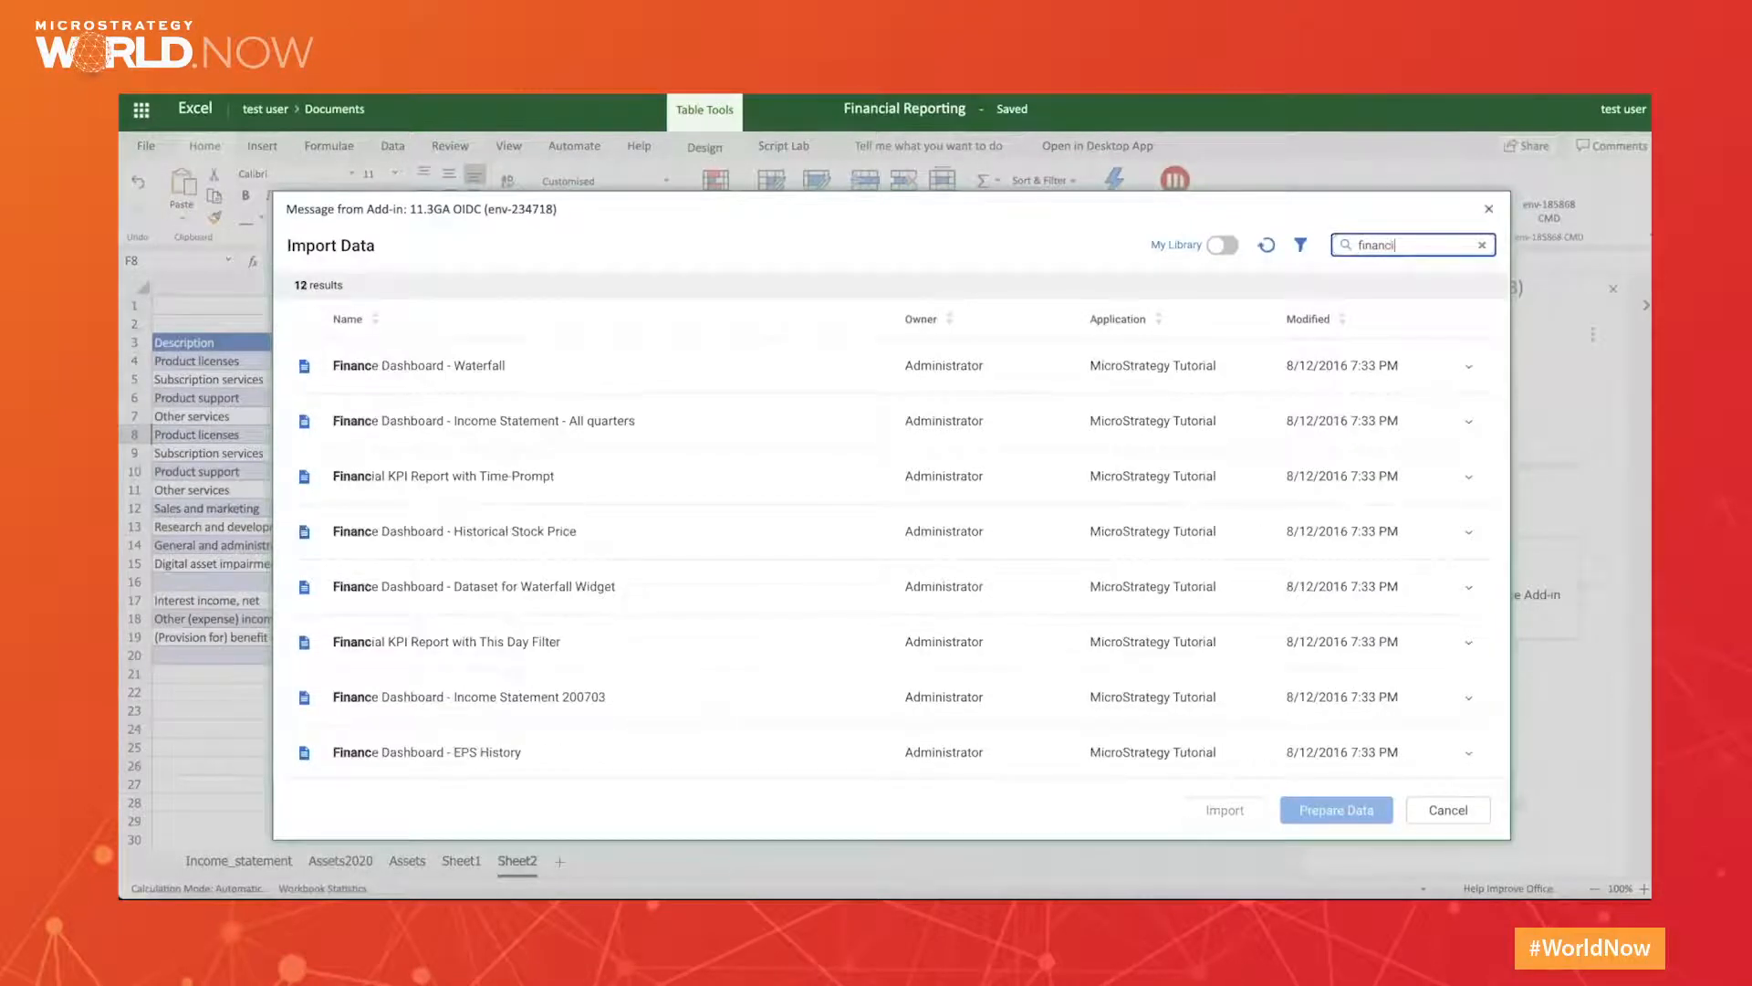
type("al")
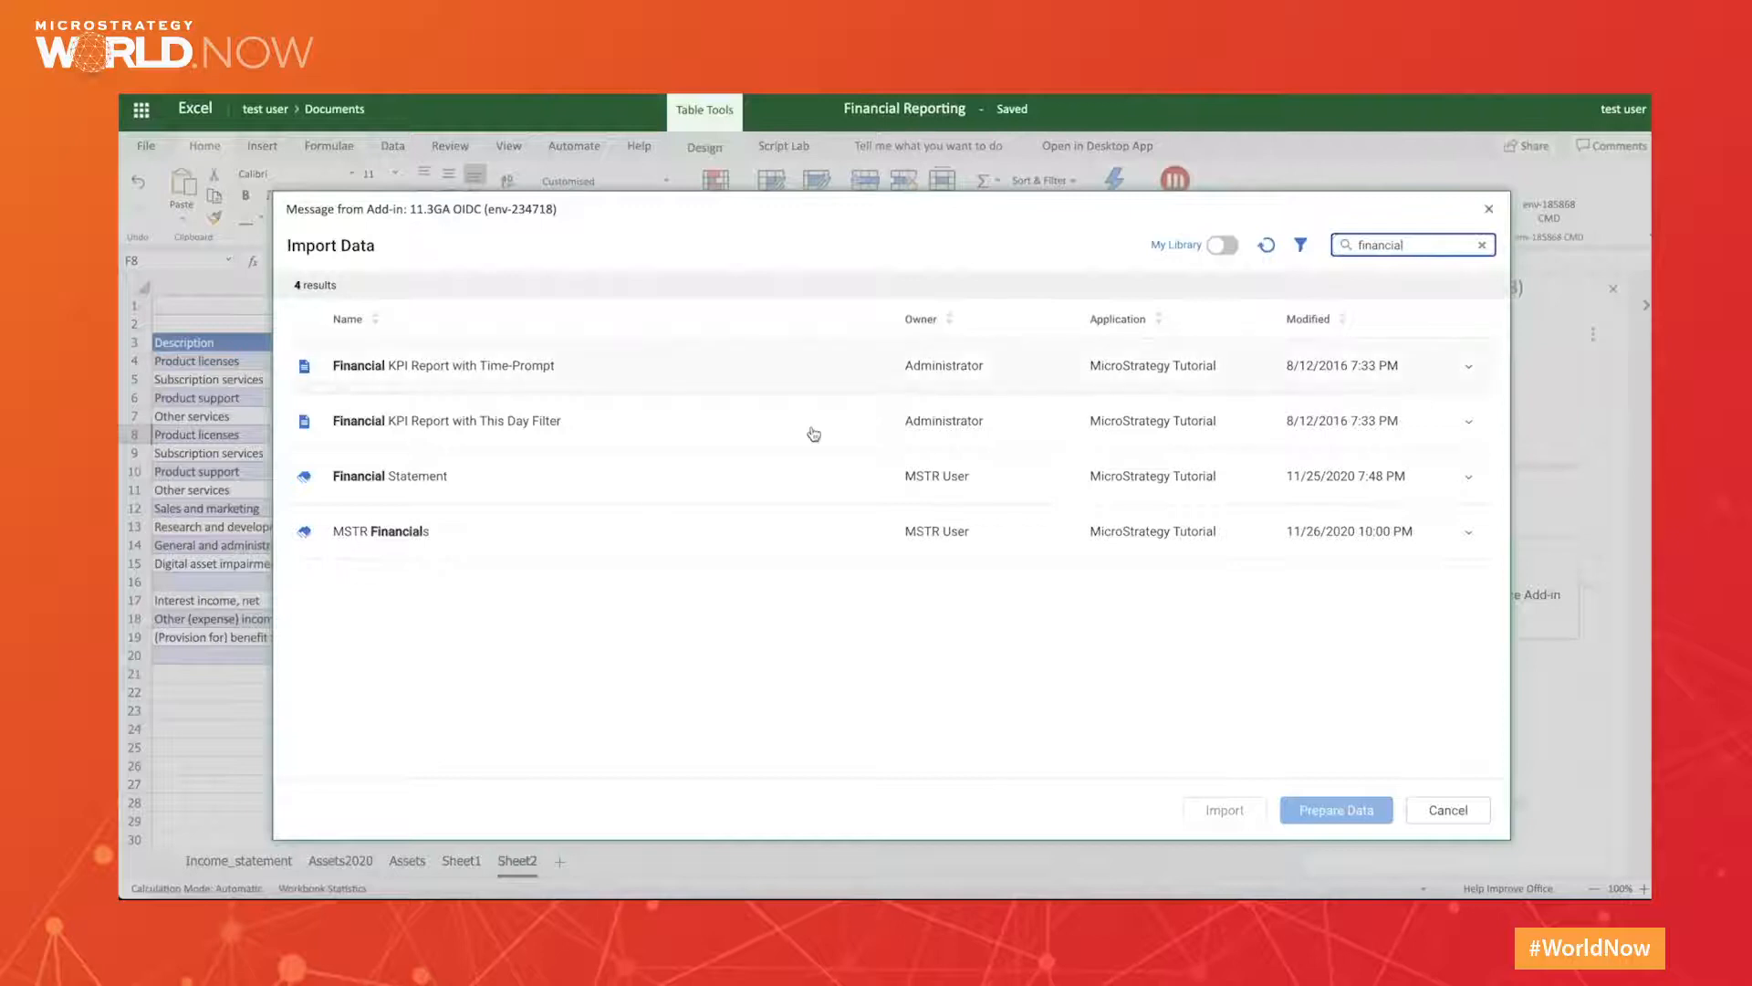
Open the Financial Statement dossier for import, add it to the library, and select its Financial Summary country table.
left_click(450, 496)
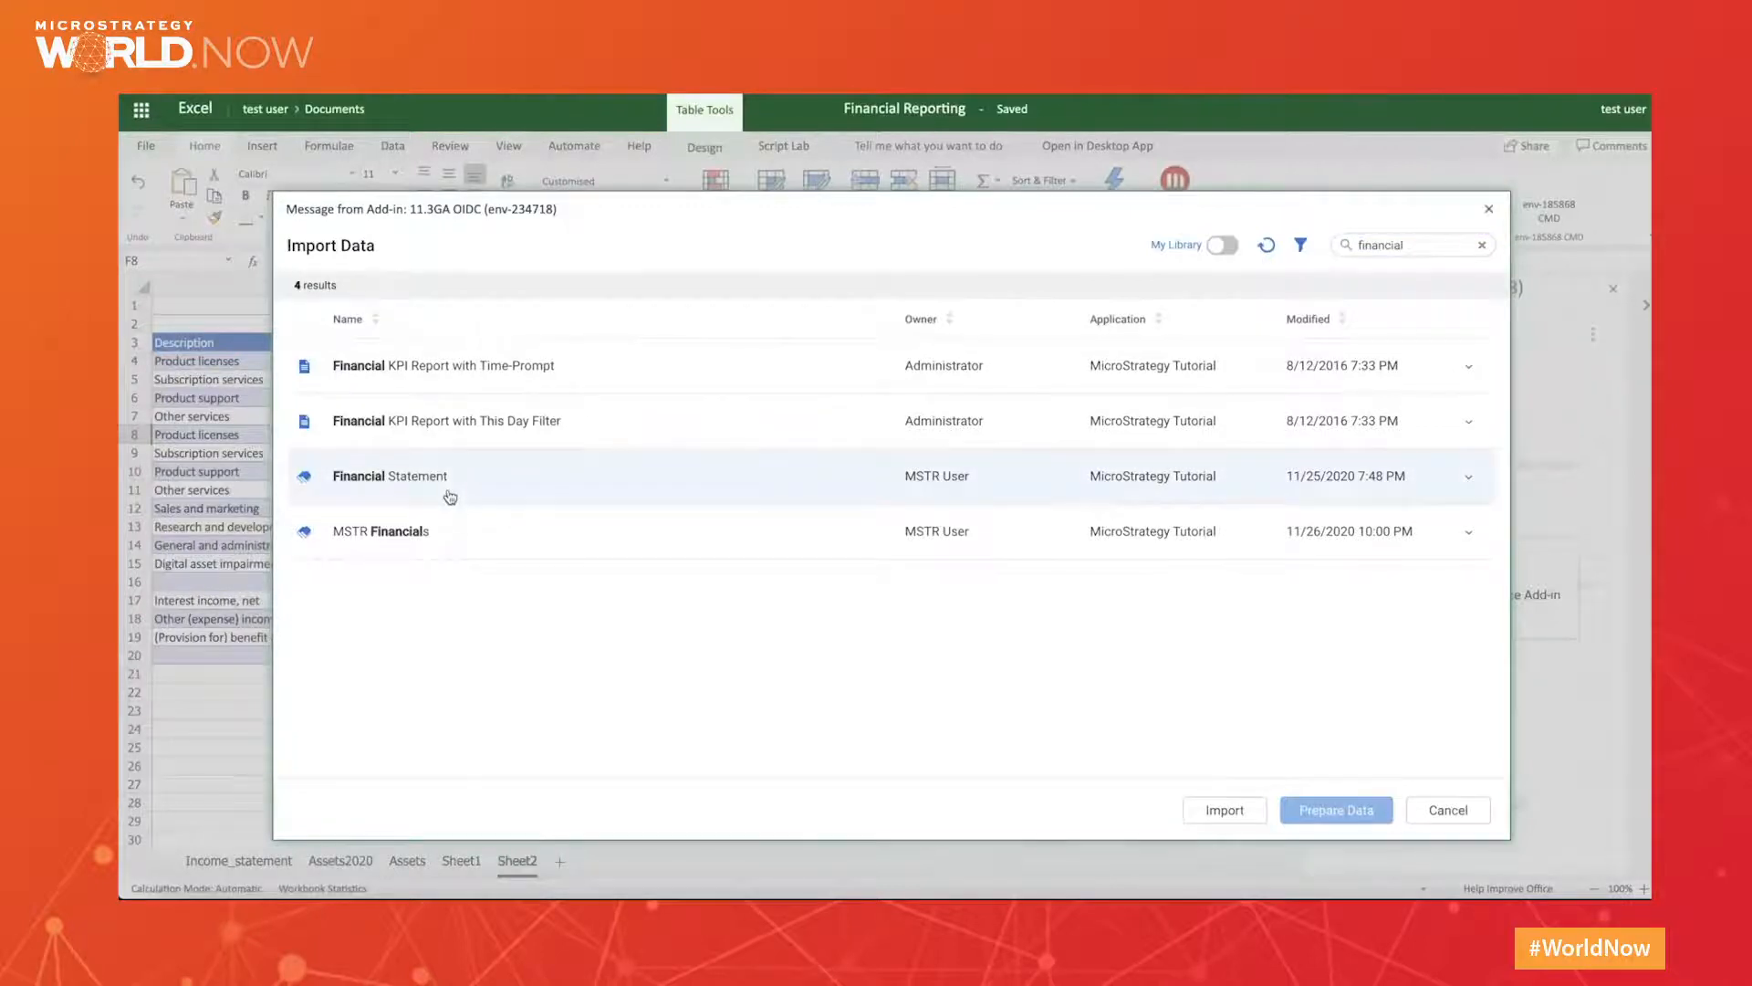
left_click(1219, 812)
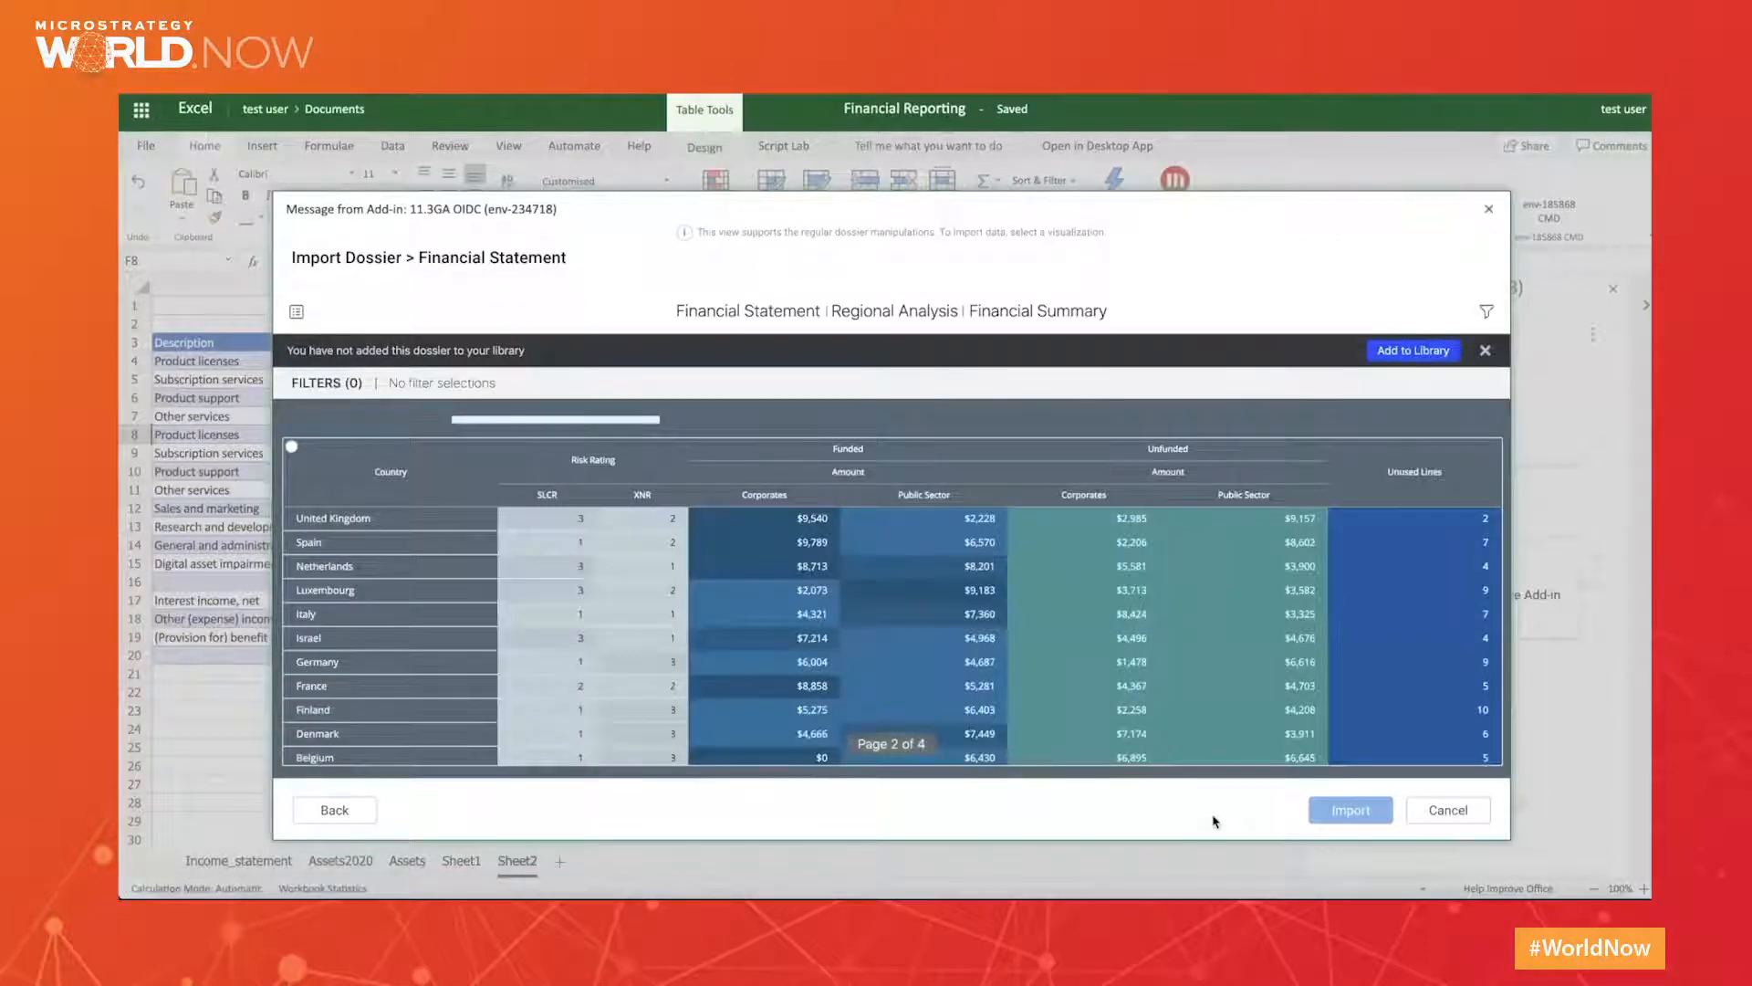
left_click(1417, 361)
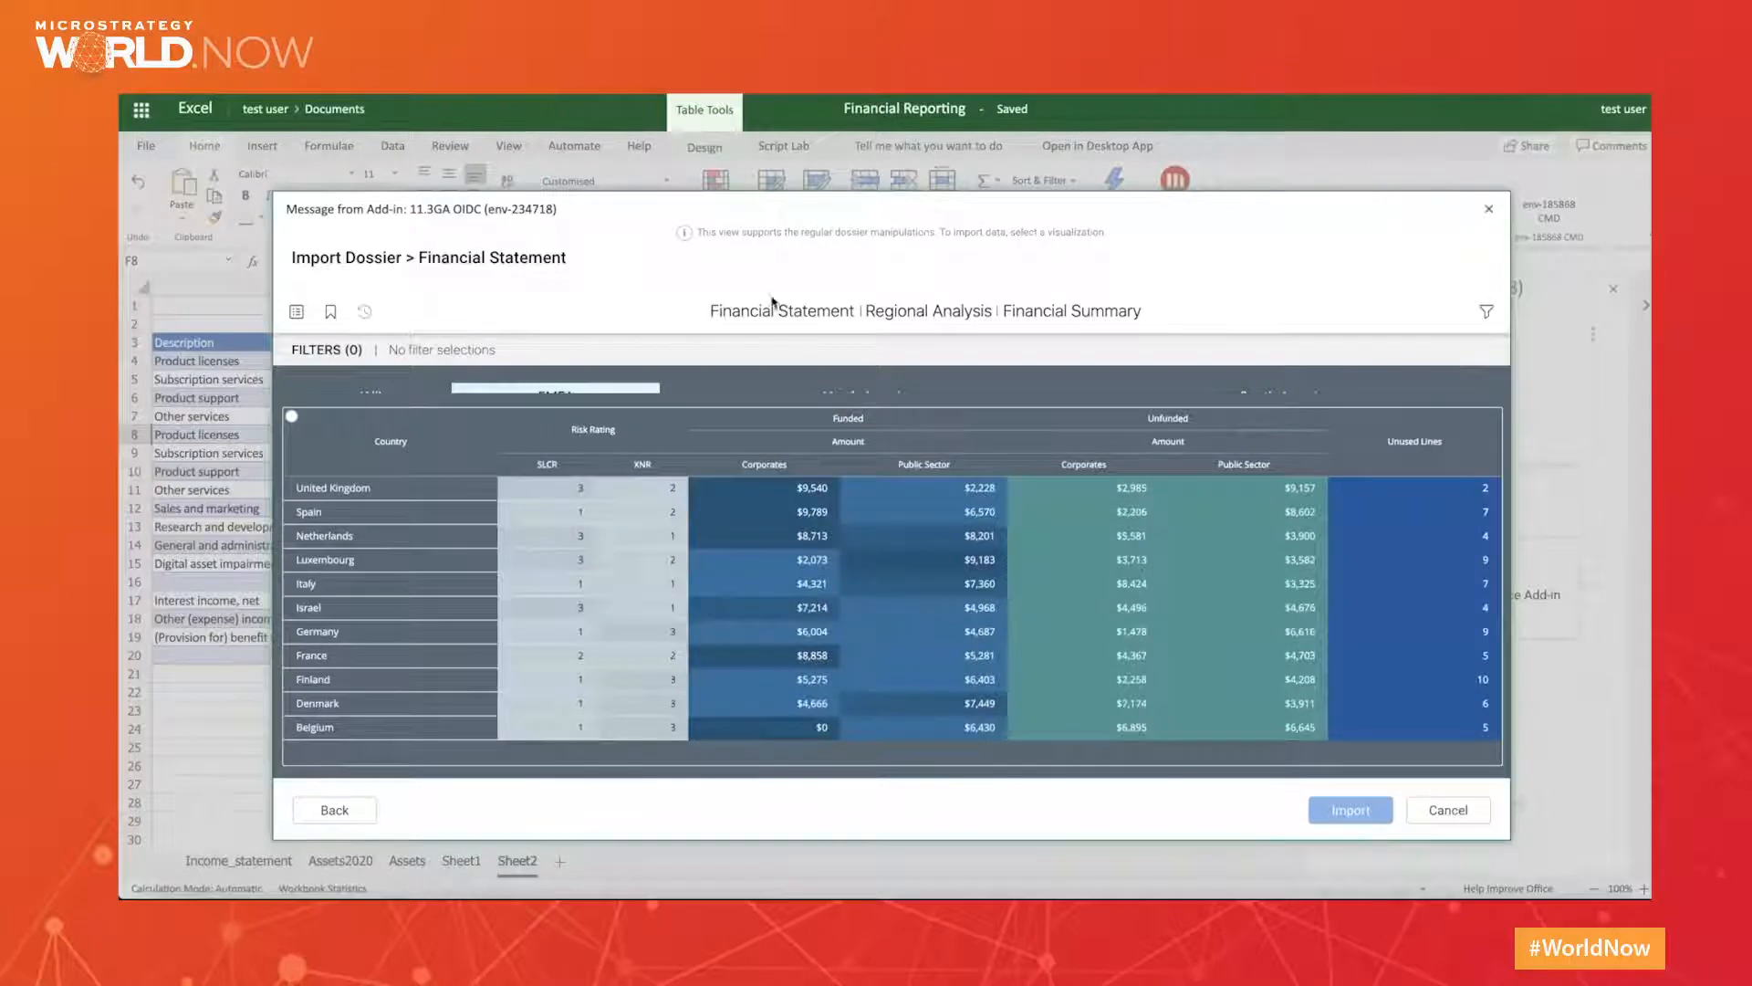
left_click(291, 417)
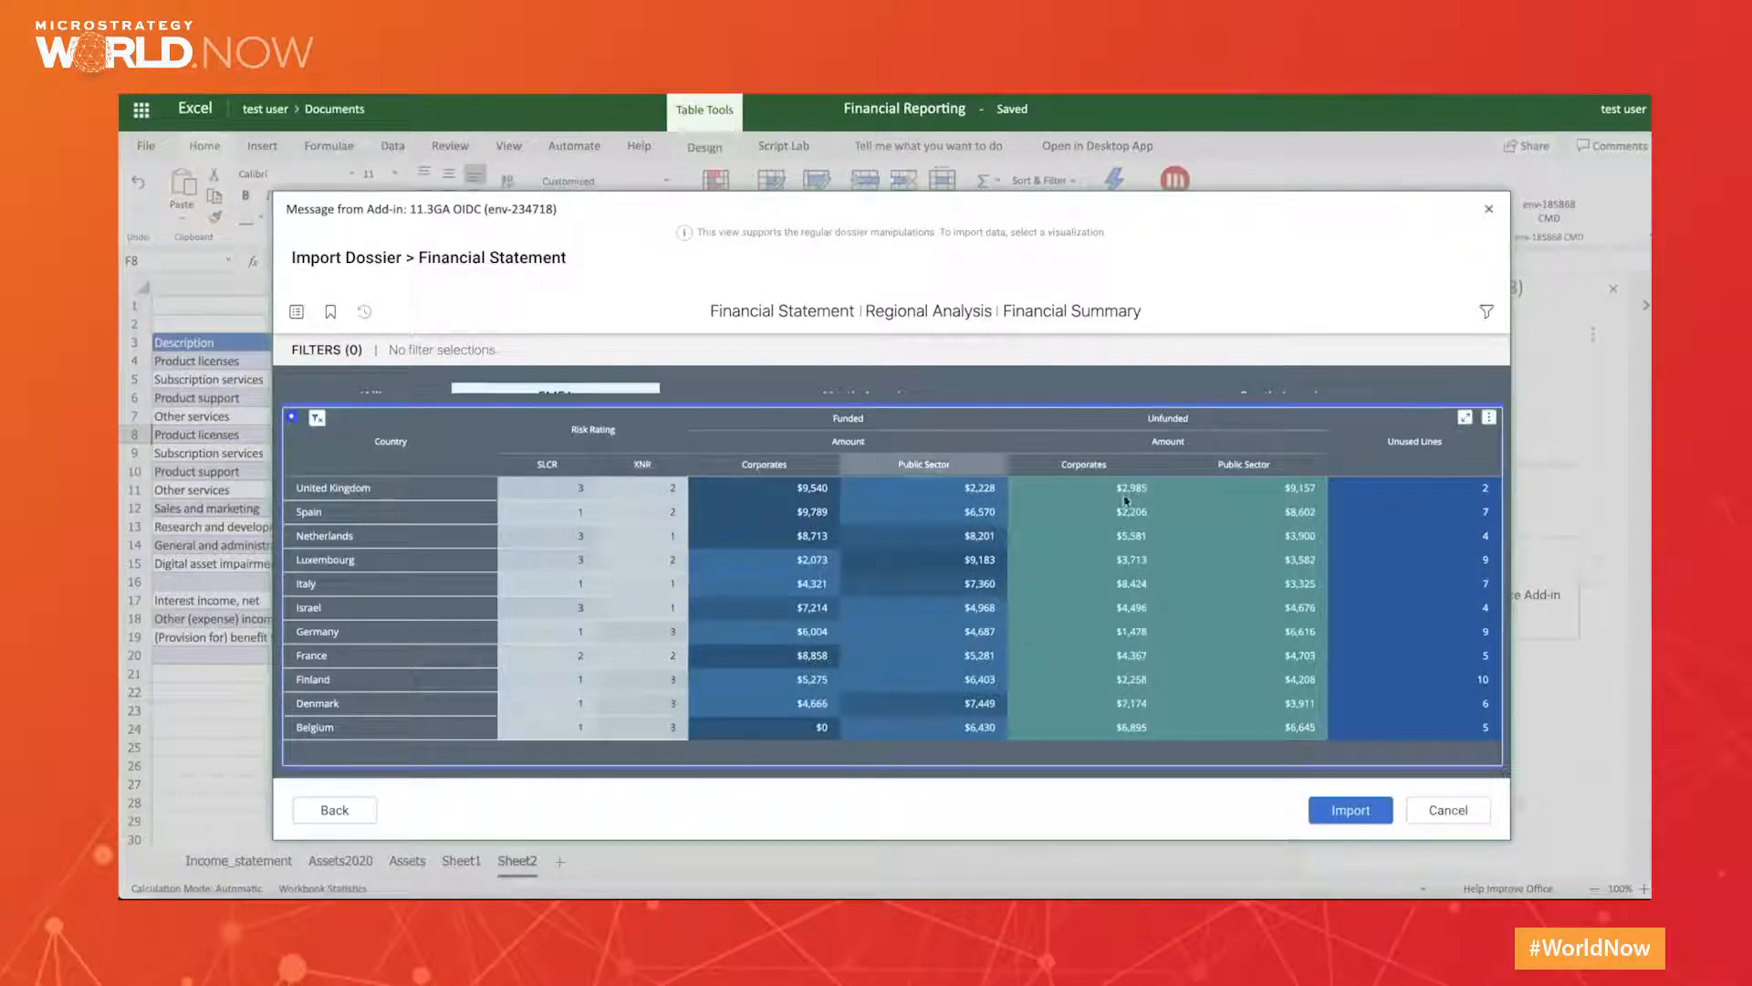
Try filtering the Financial Summary page's Country to United States only, and clear all filters.
left_click(1487, 312)
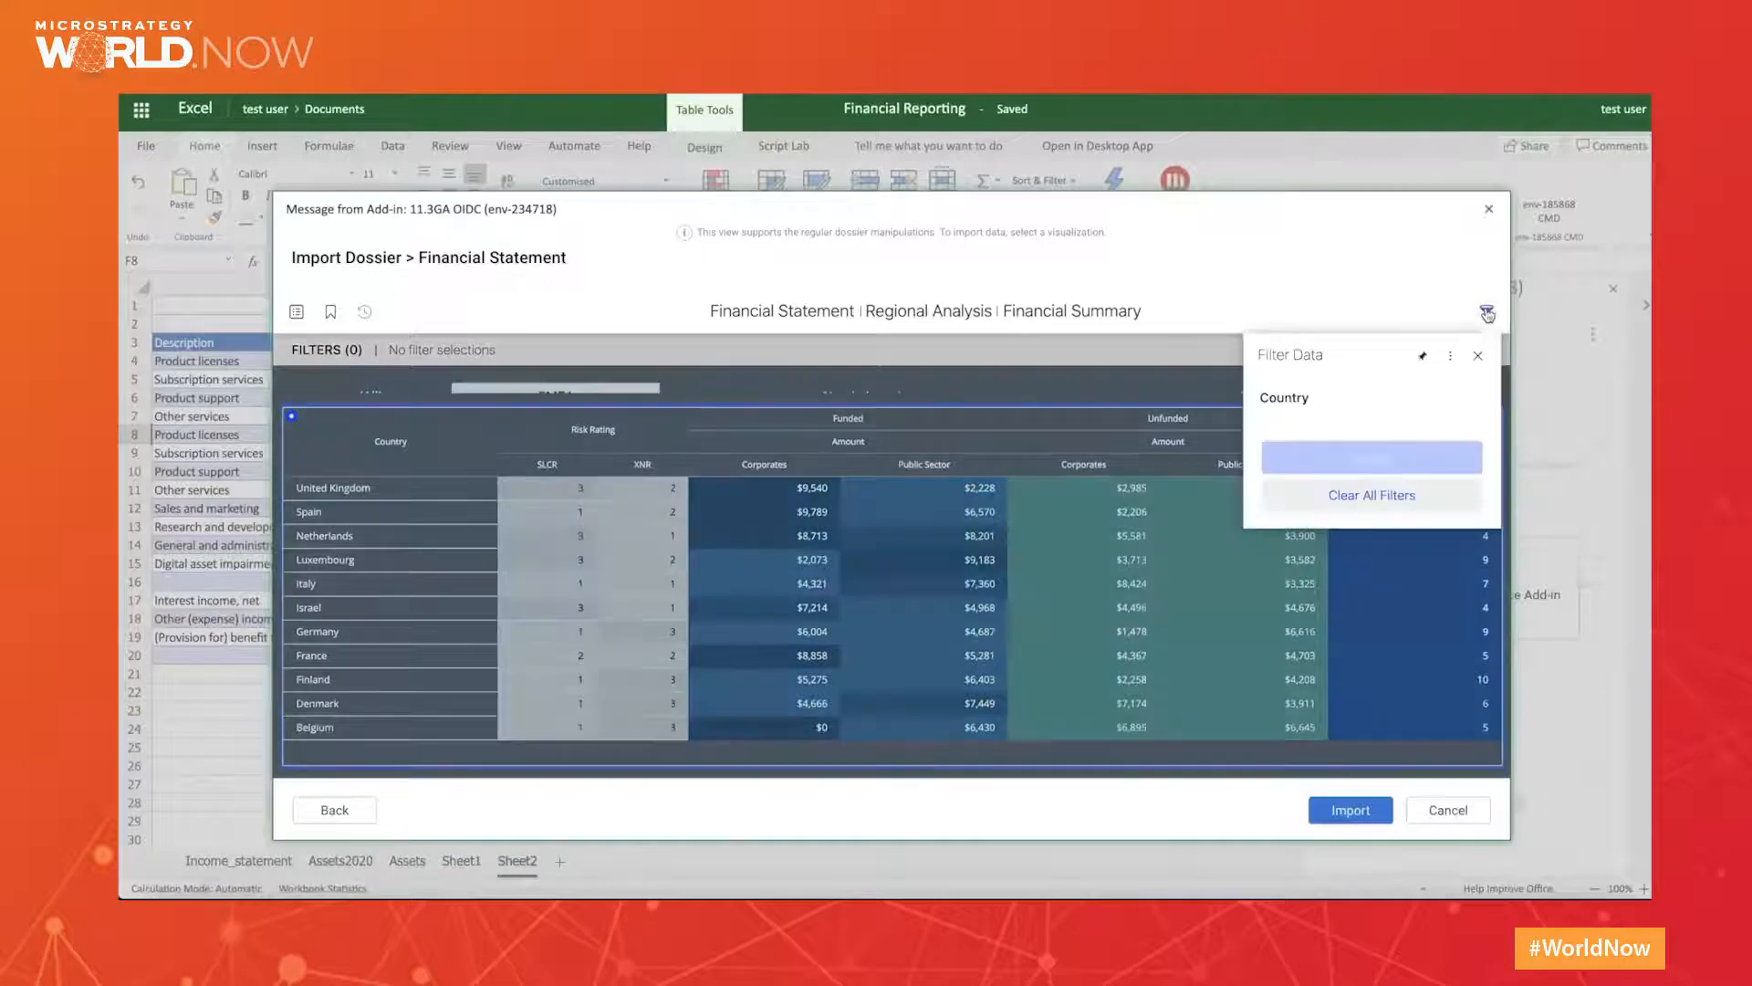
left_click(1286, 401)
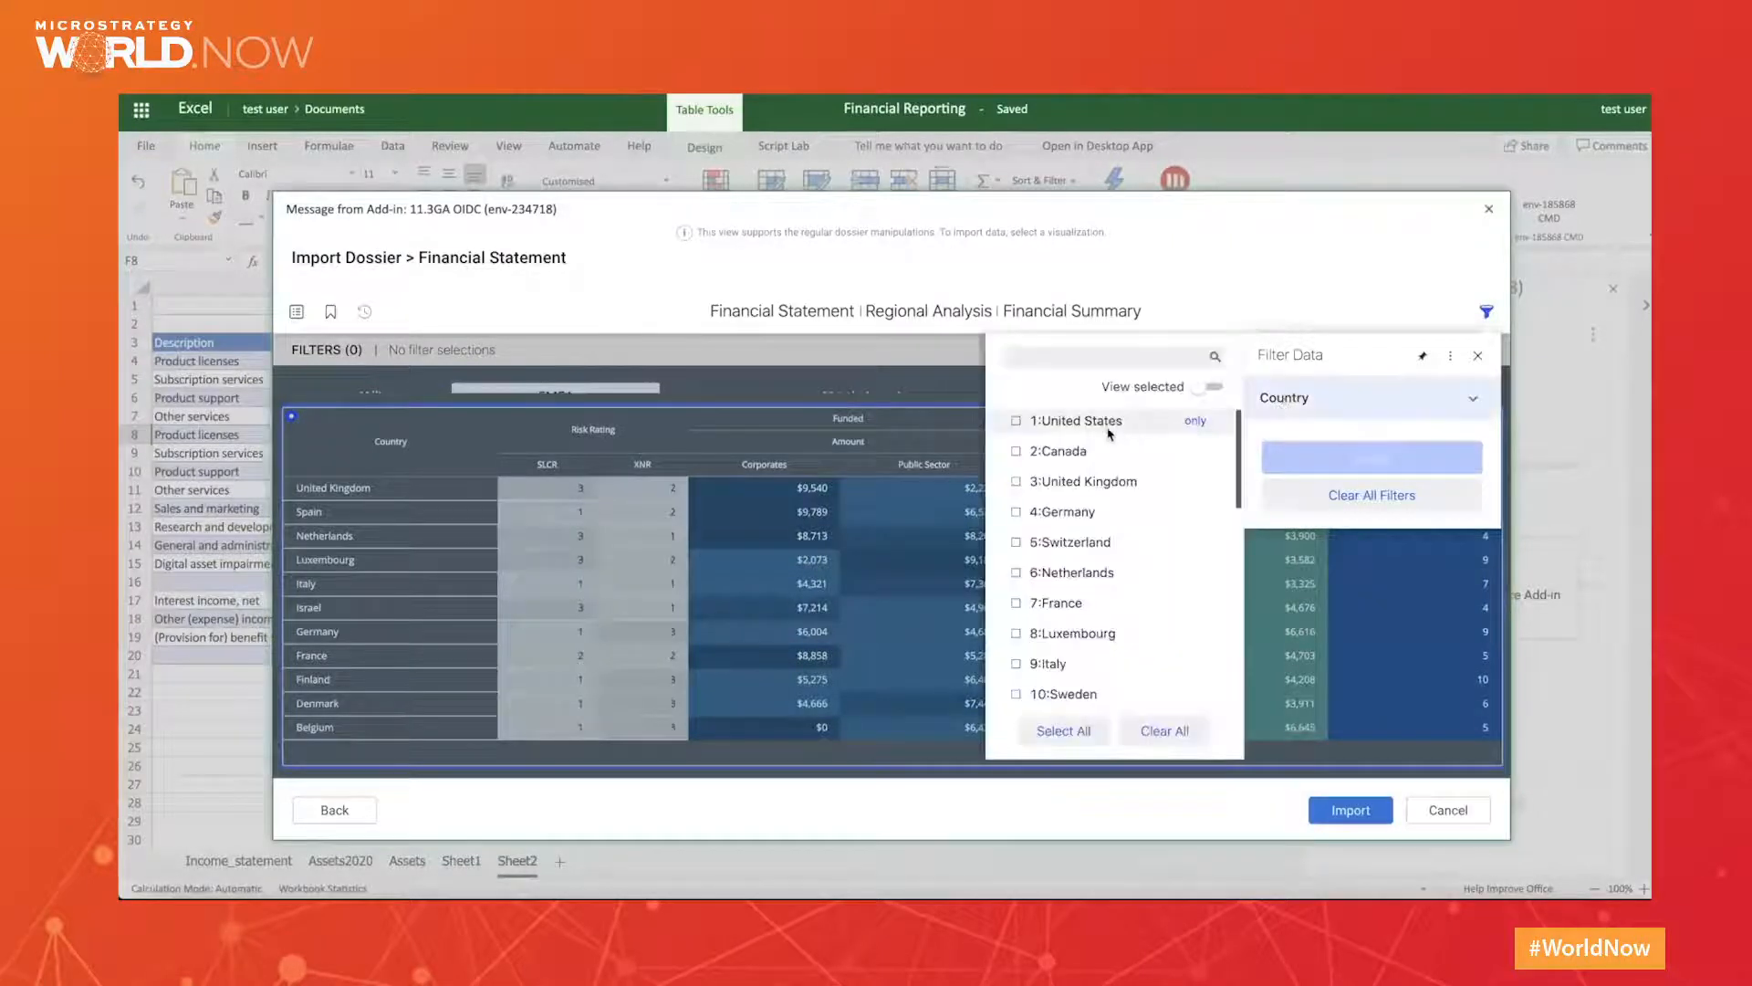
left_click(1194, 423)
left_click(1358, 503)
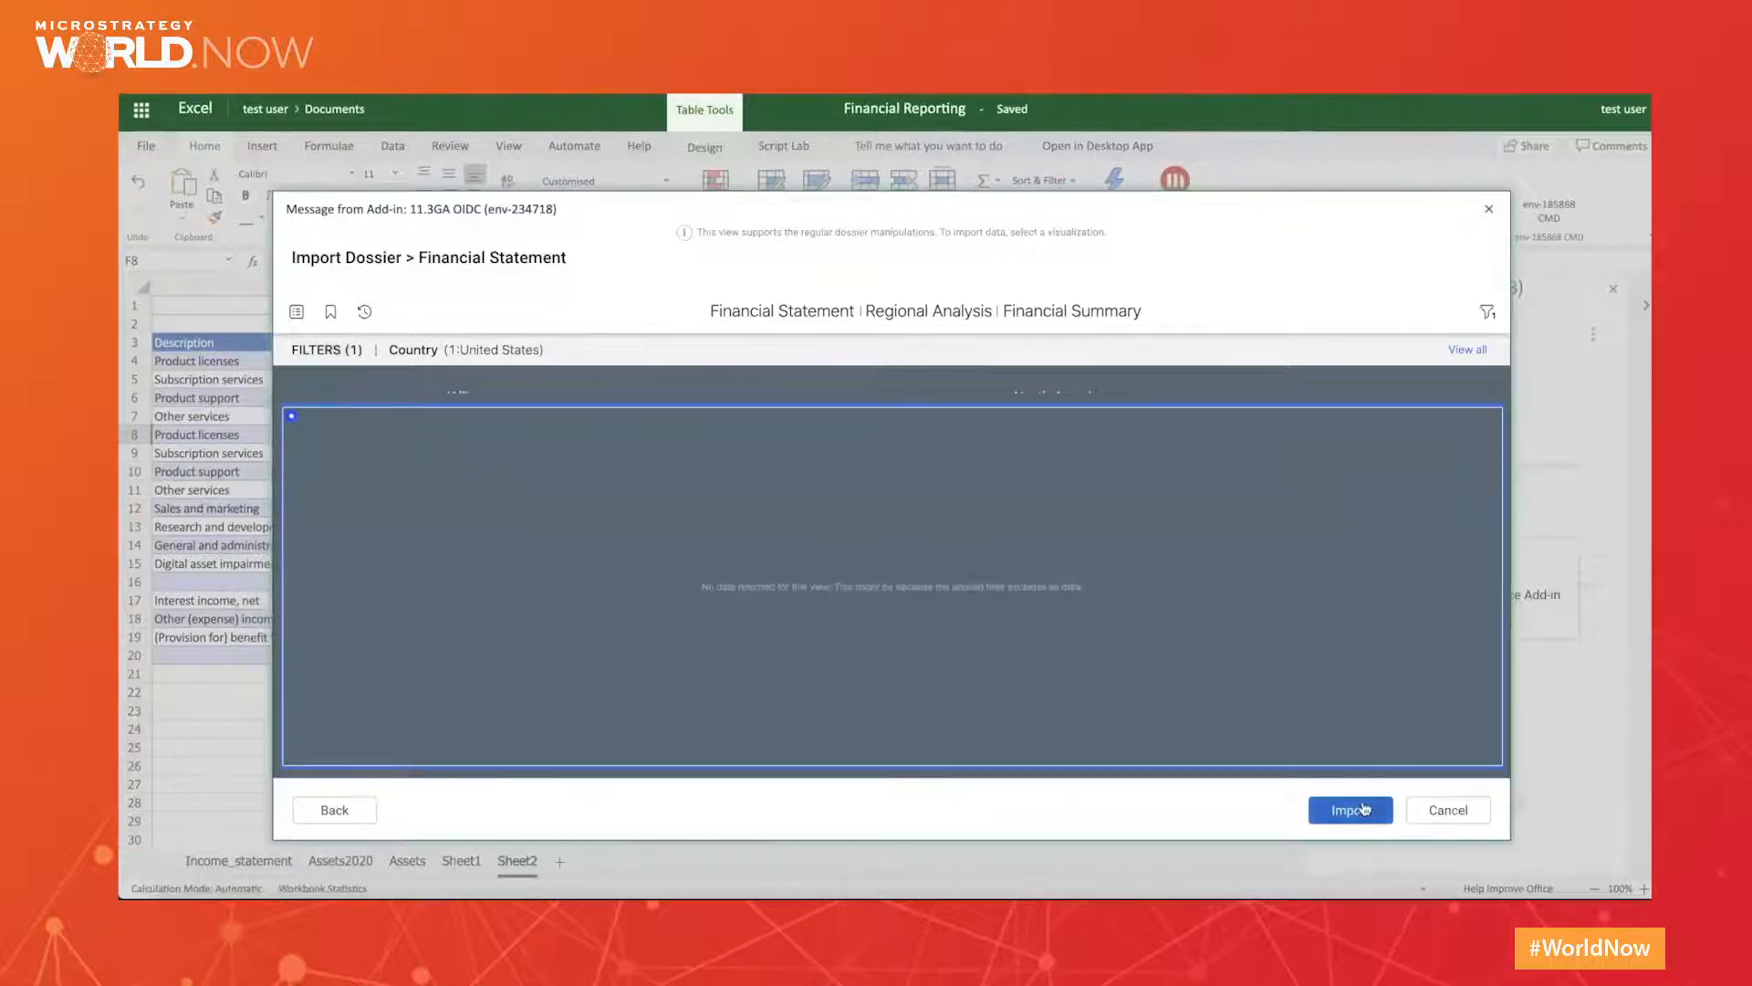
left_click(1487, 312)
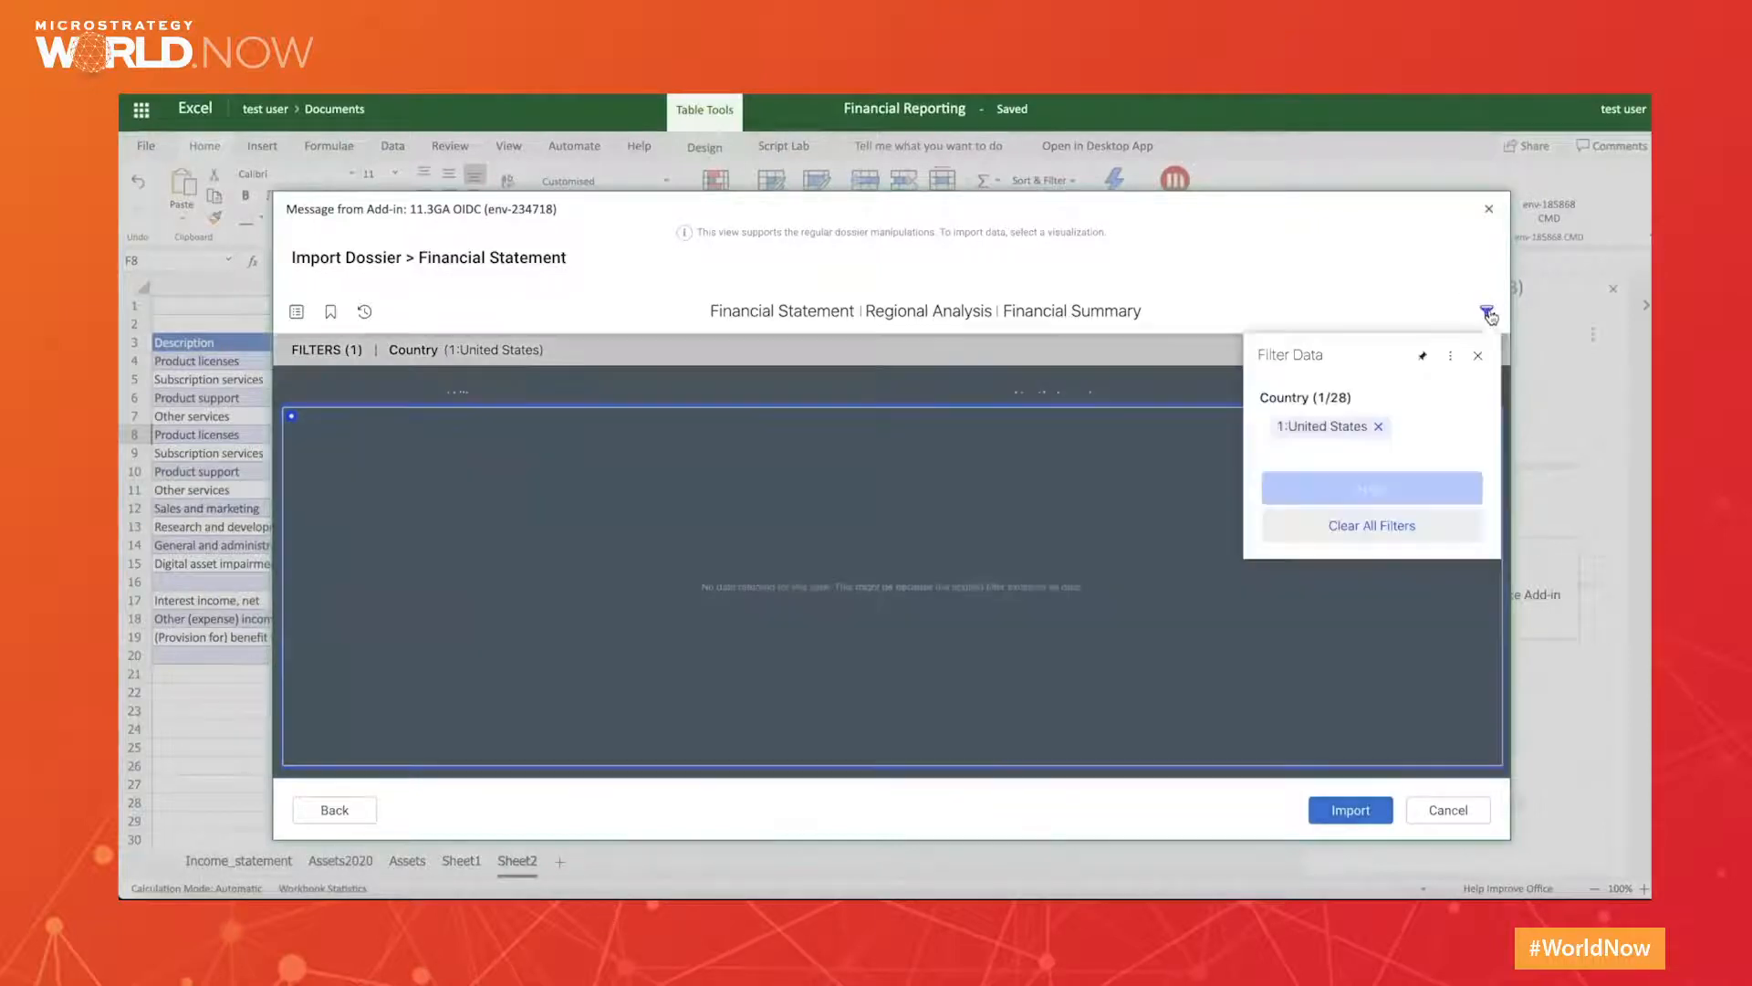
left_click(1394, 534)
left_click(1382, 462)
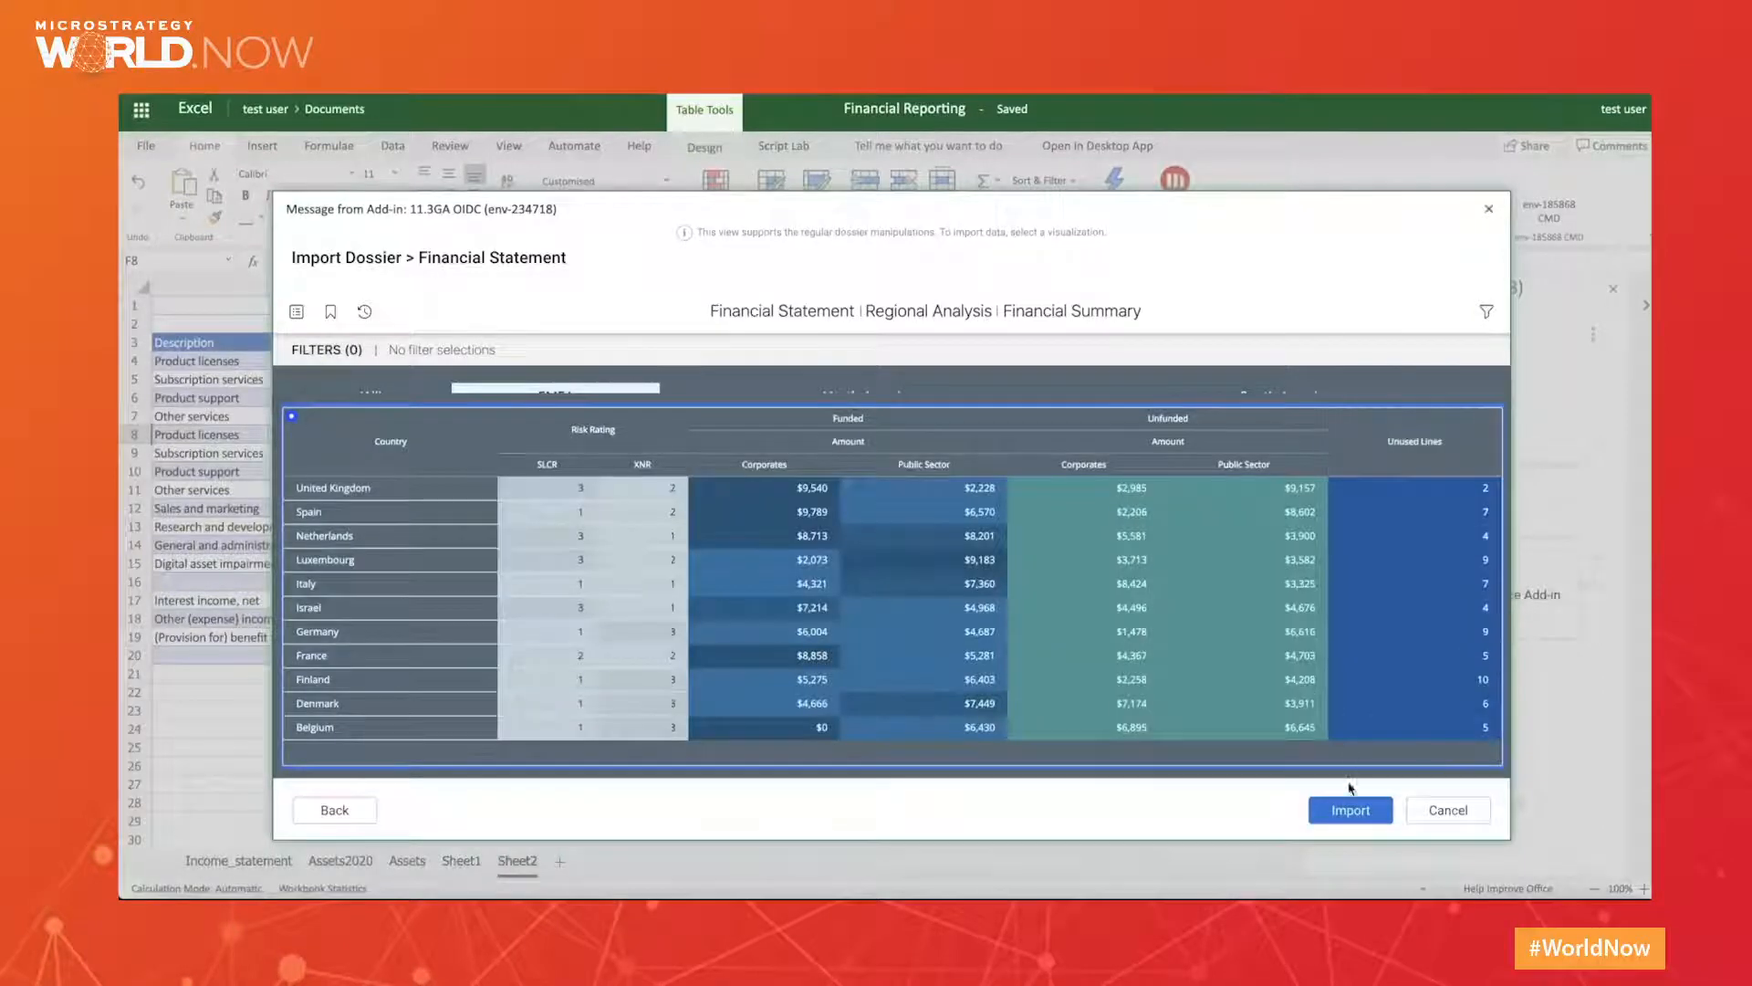
Import the selected Financial Summary country table with a new sheet as its destination.
left_click(1351, 812)
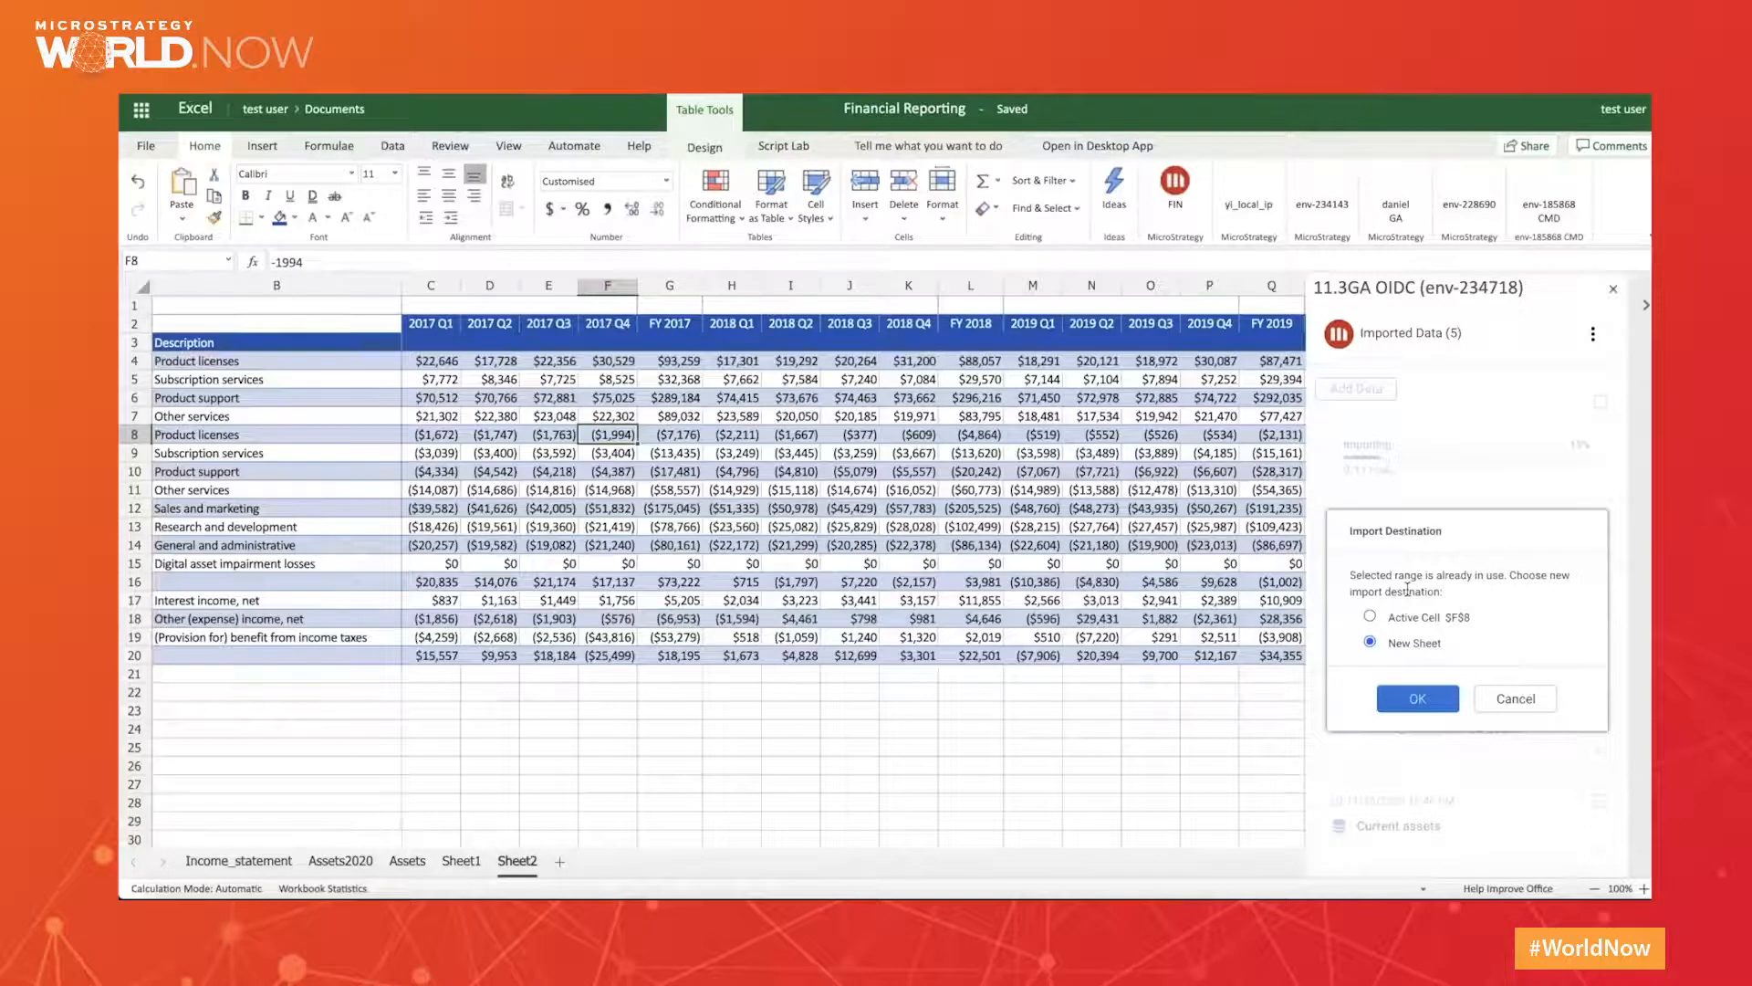
left_click(1408, 619)
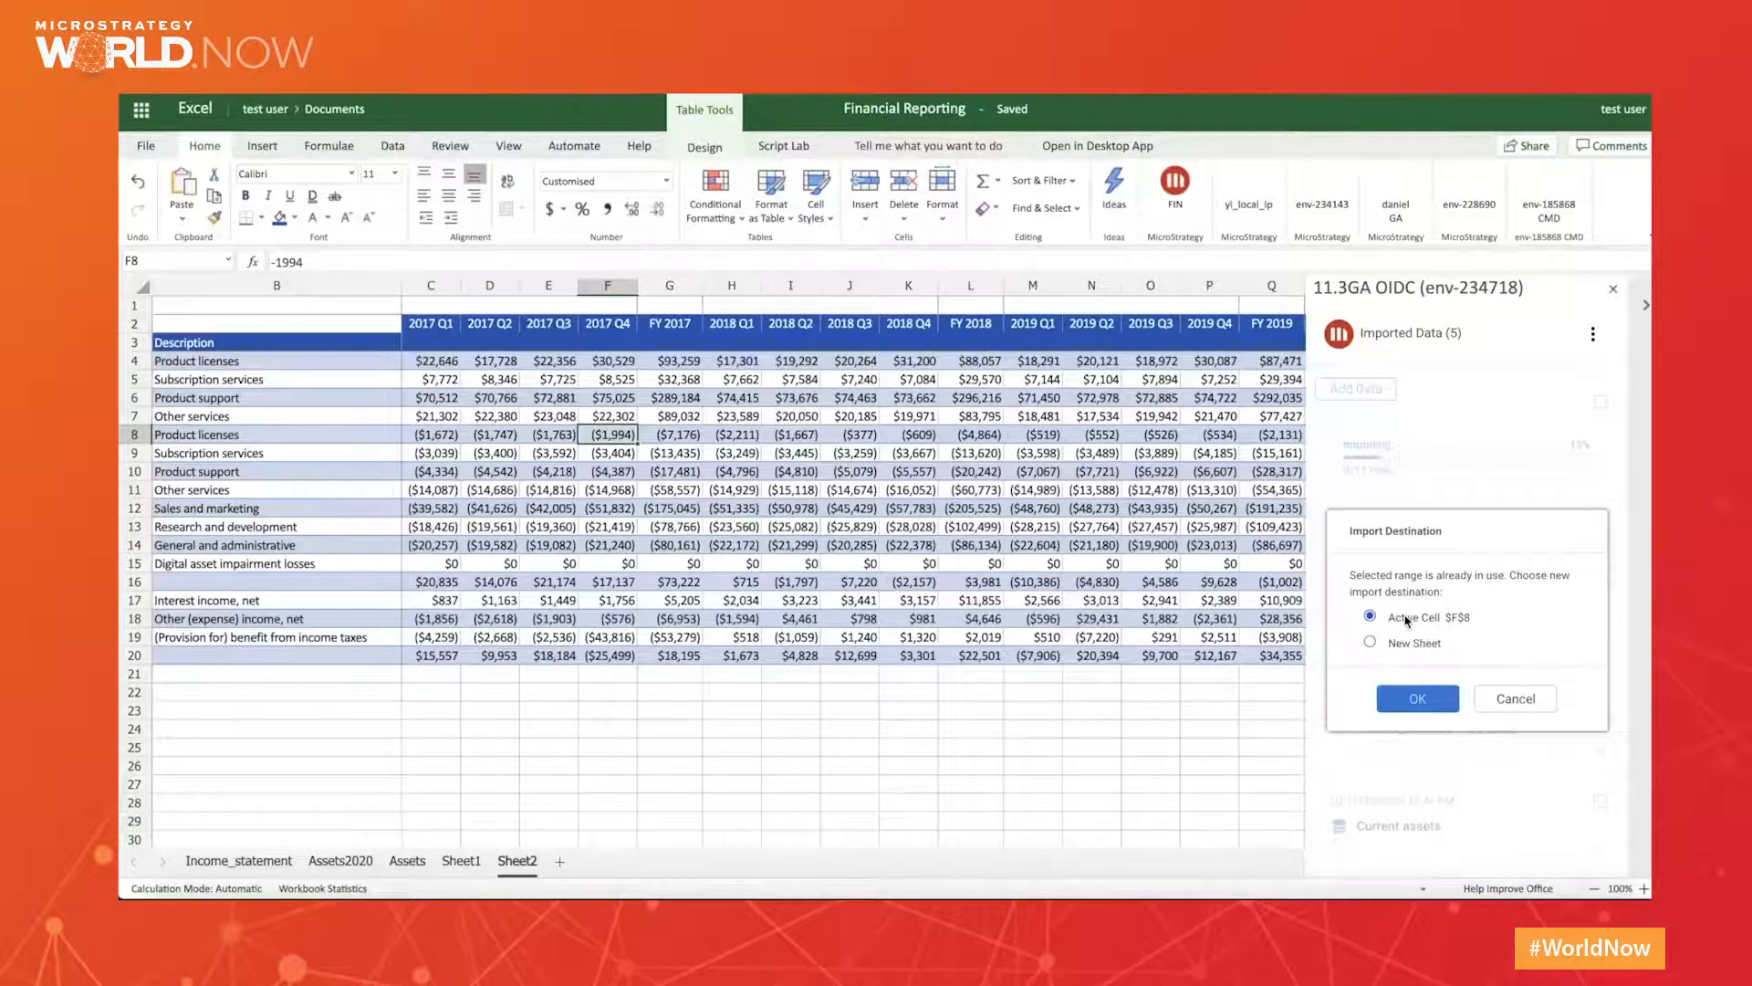
left_click(904, 736)
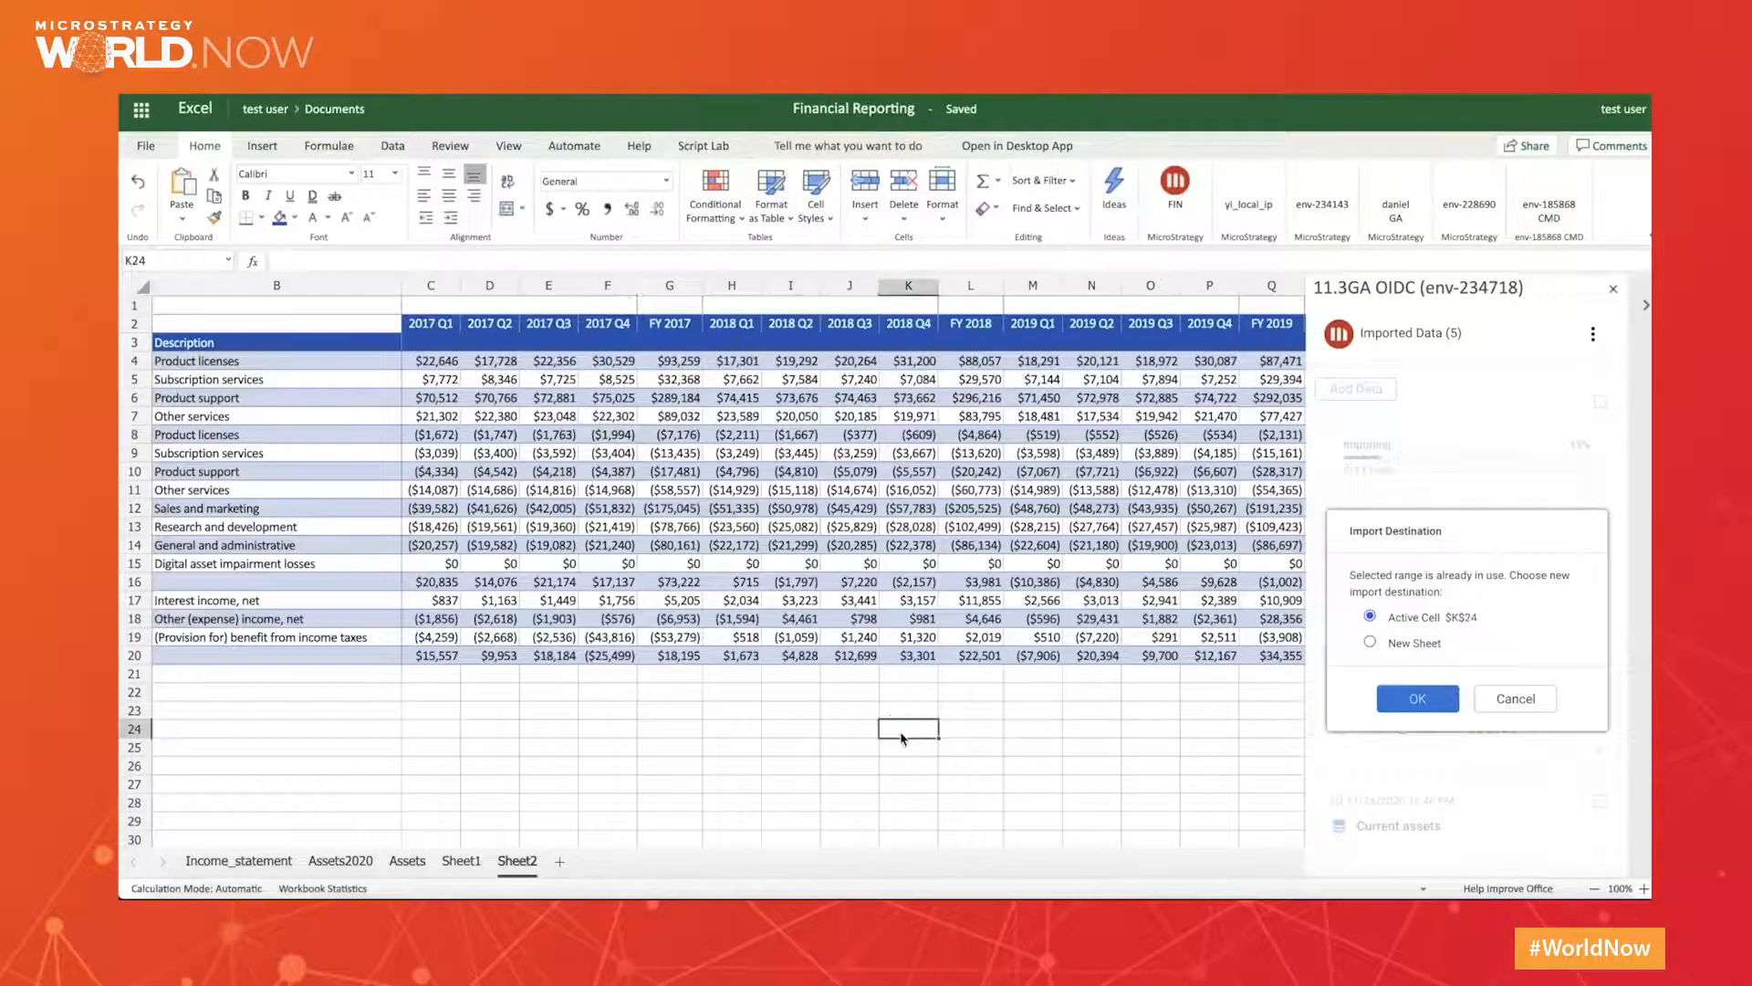
left_click(1372, 643)
left_click(1391, 708)
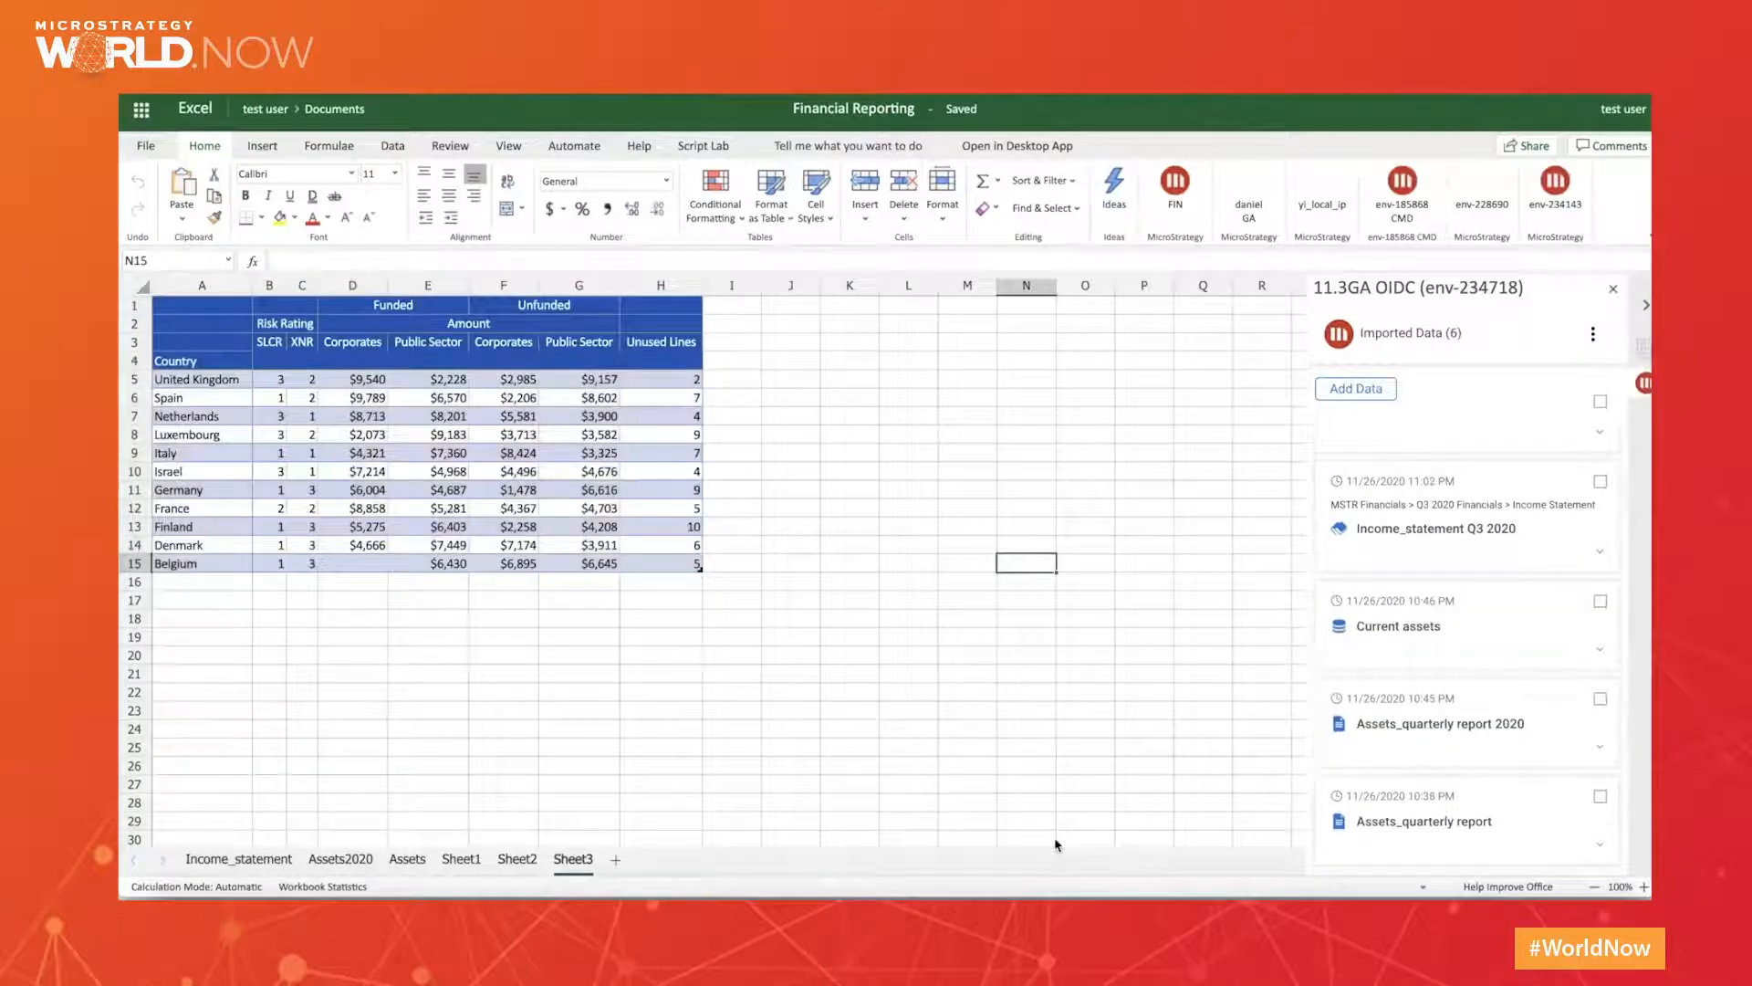
Refresh Assets_quarterly report, Assets_quarterly report 2020 and Current assets together, and refresh the Sum of M USD pivot table on Assets2020.
left_click(1389, 847)
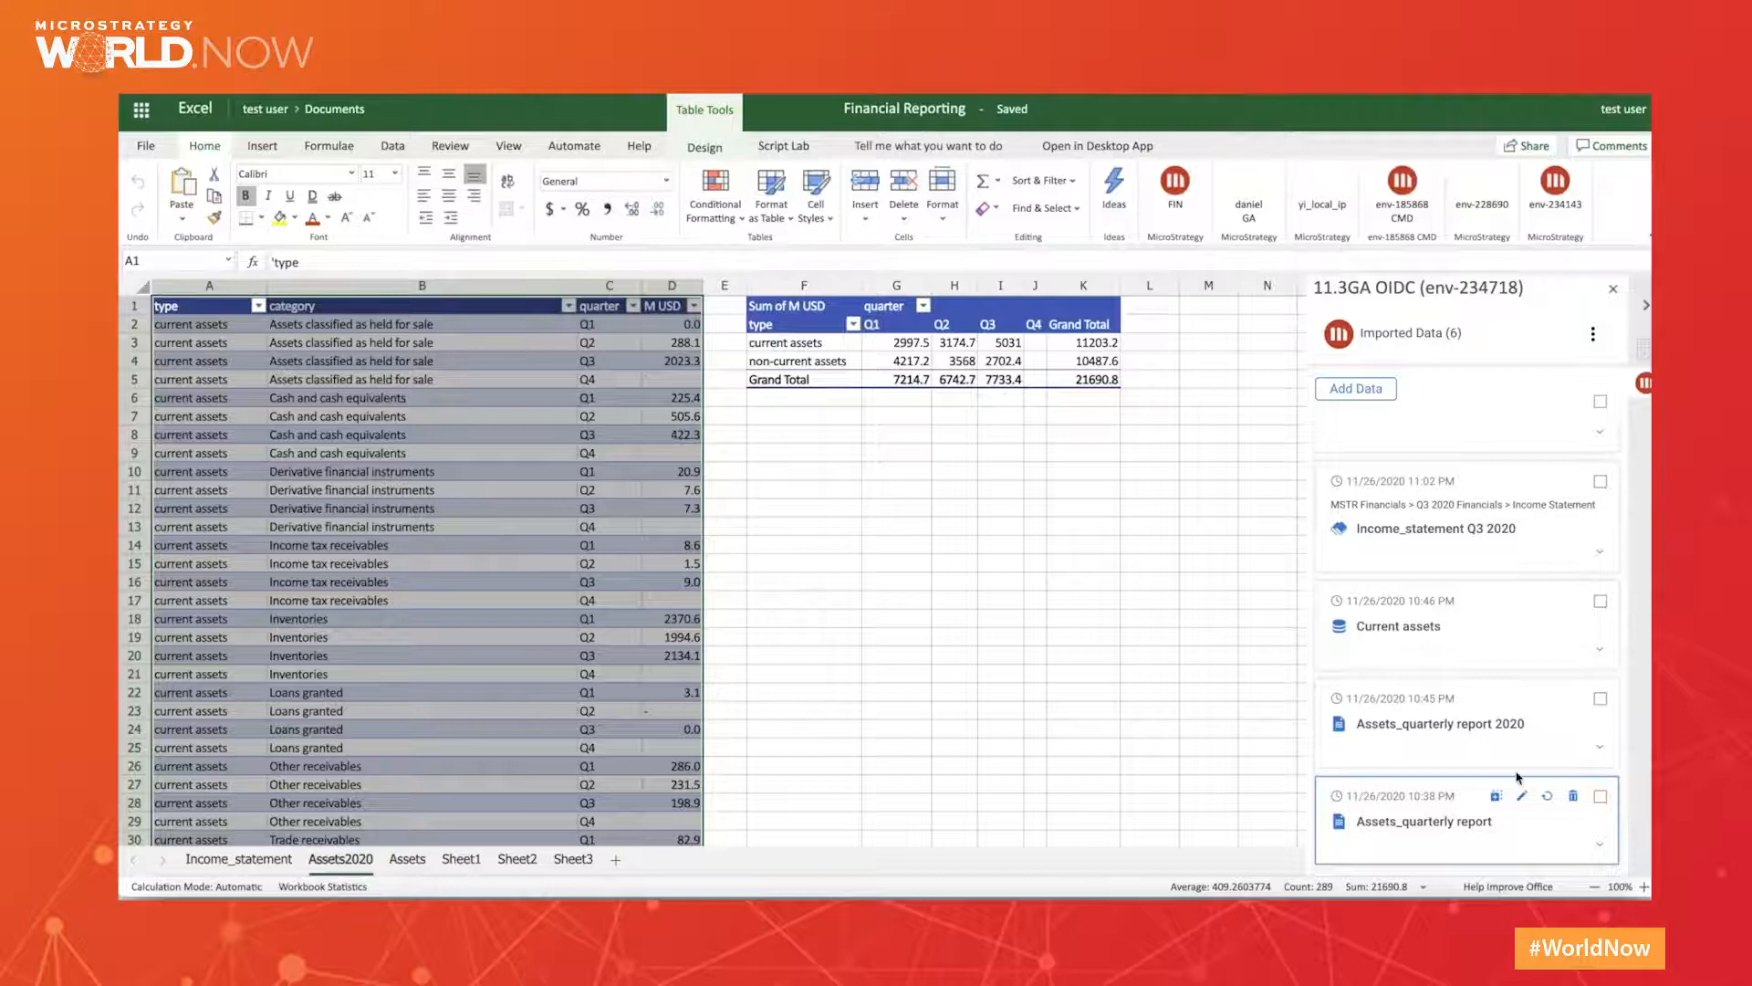
left_click(1601, 796)
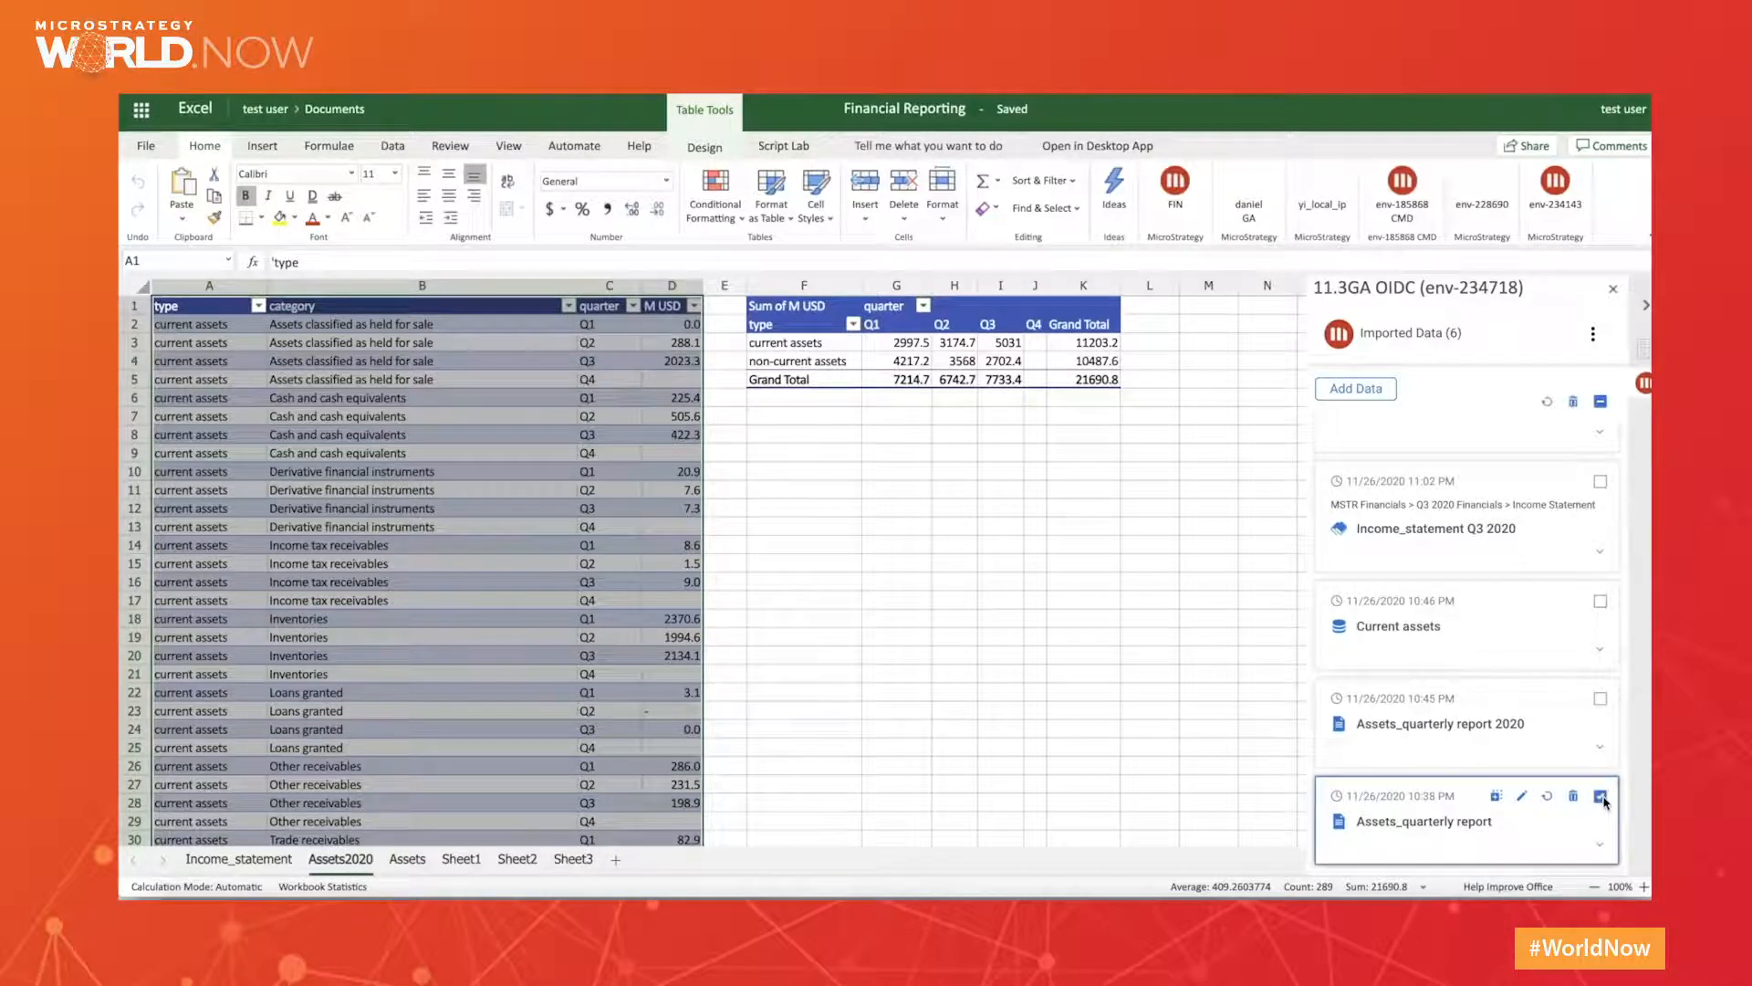
left_click(1600, 698)
left_click(1600, 601)
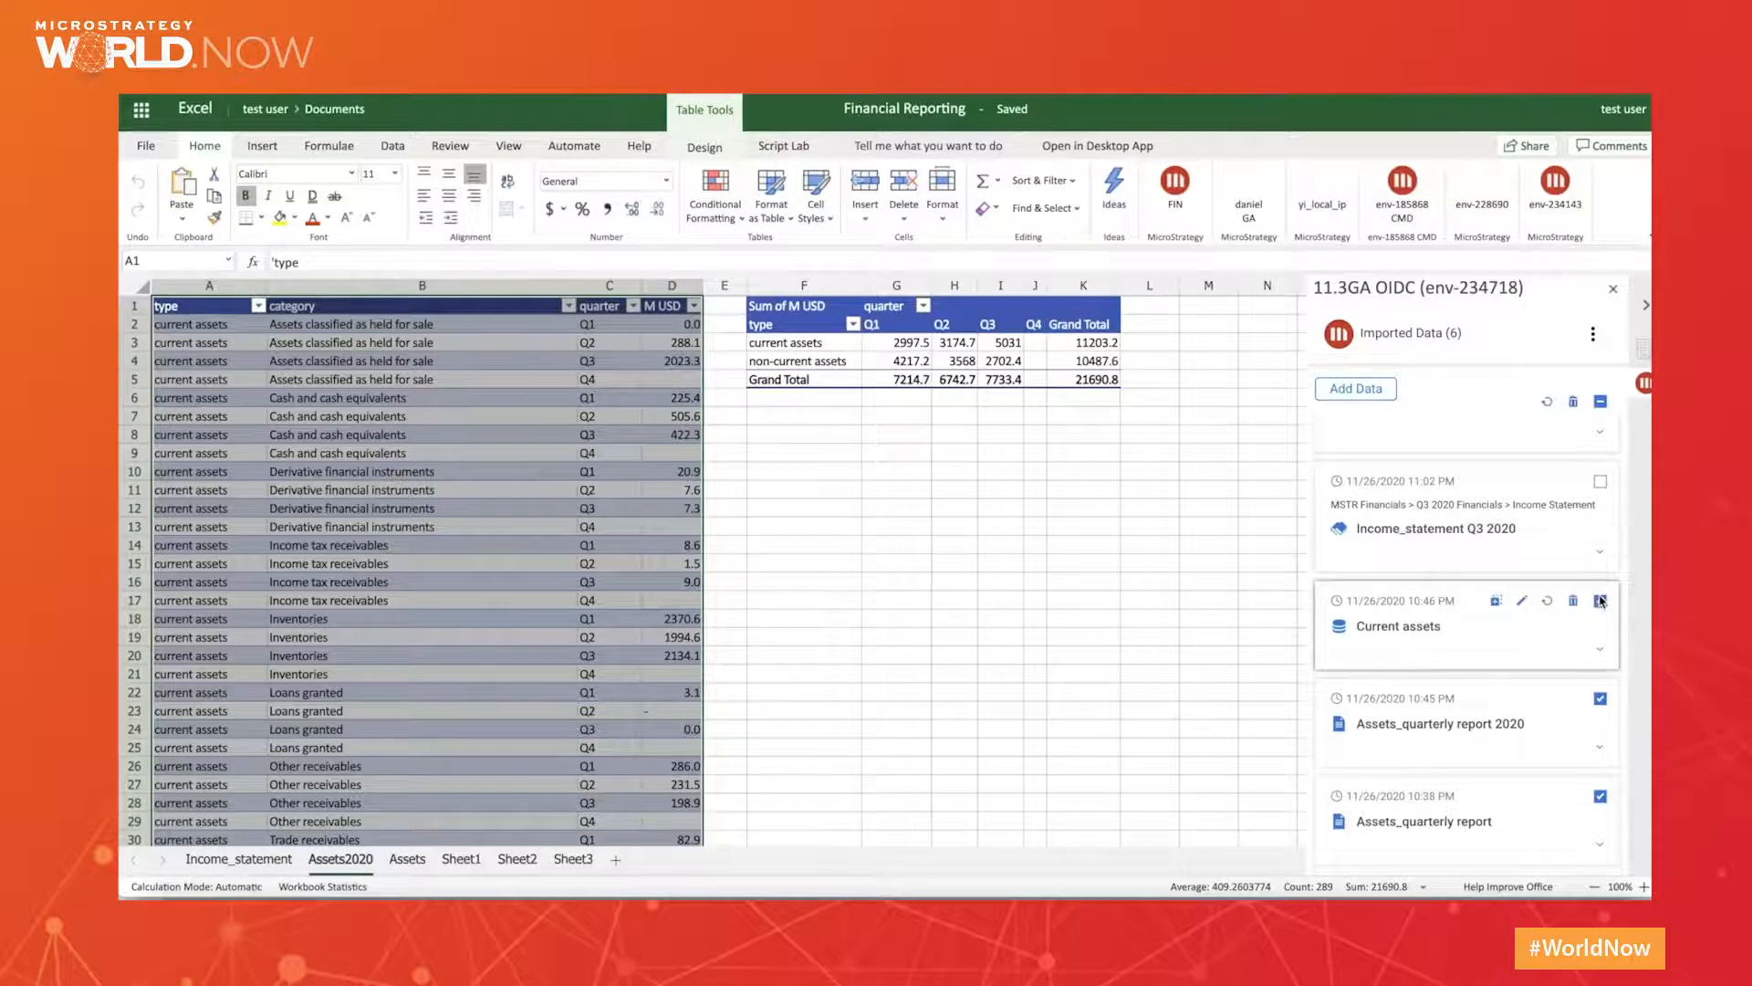
left_click(1547, 404)
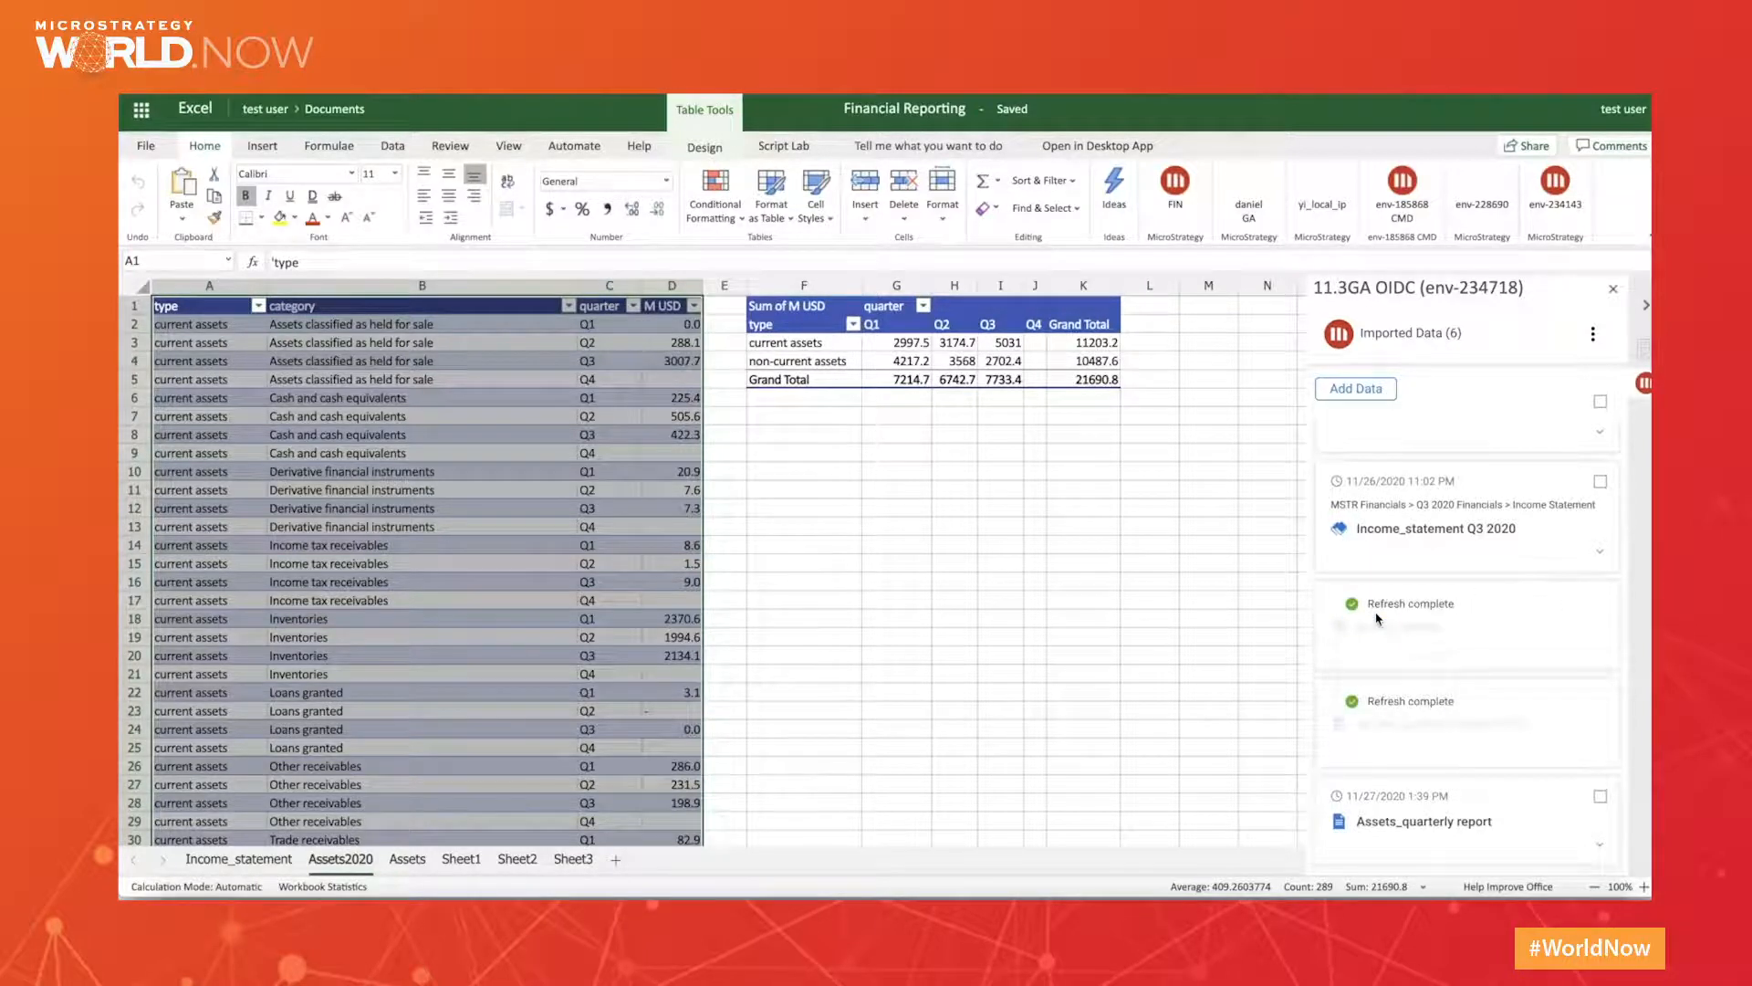
right_click(1002, 361)
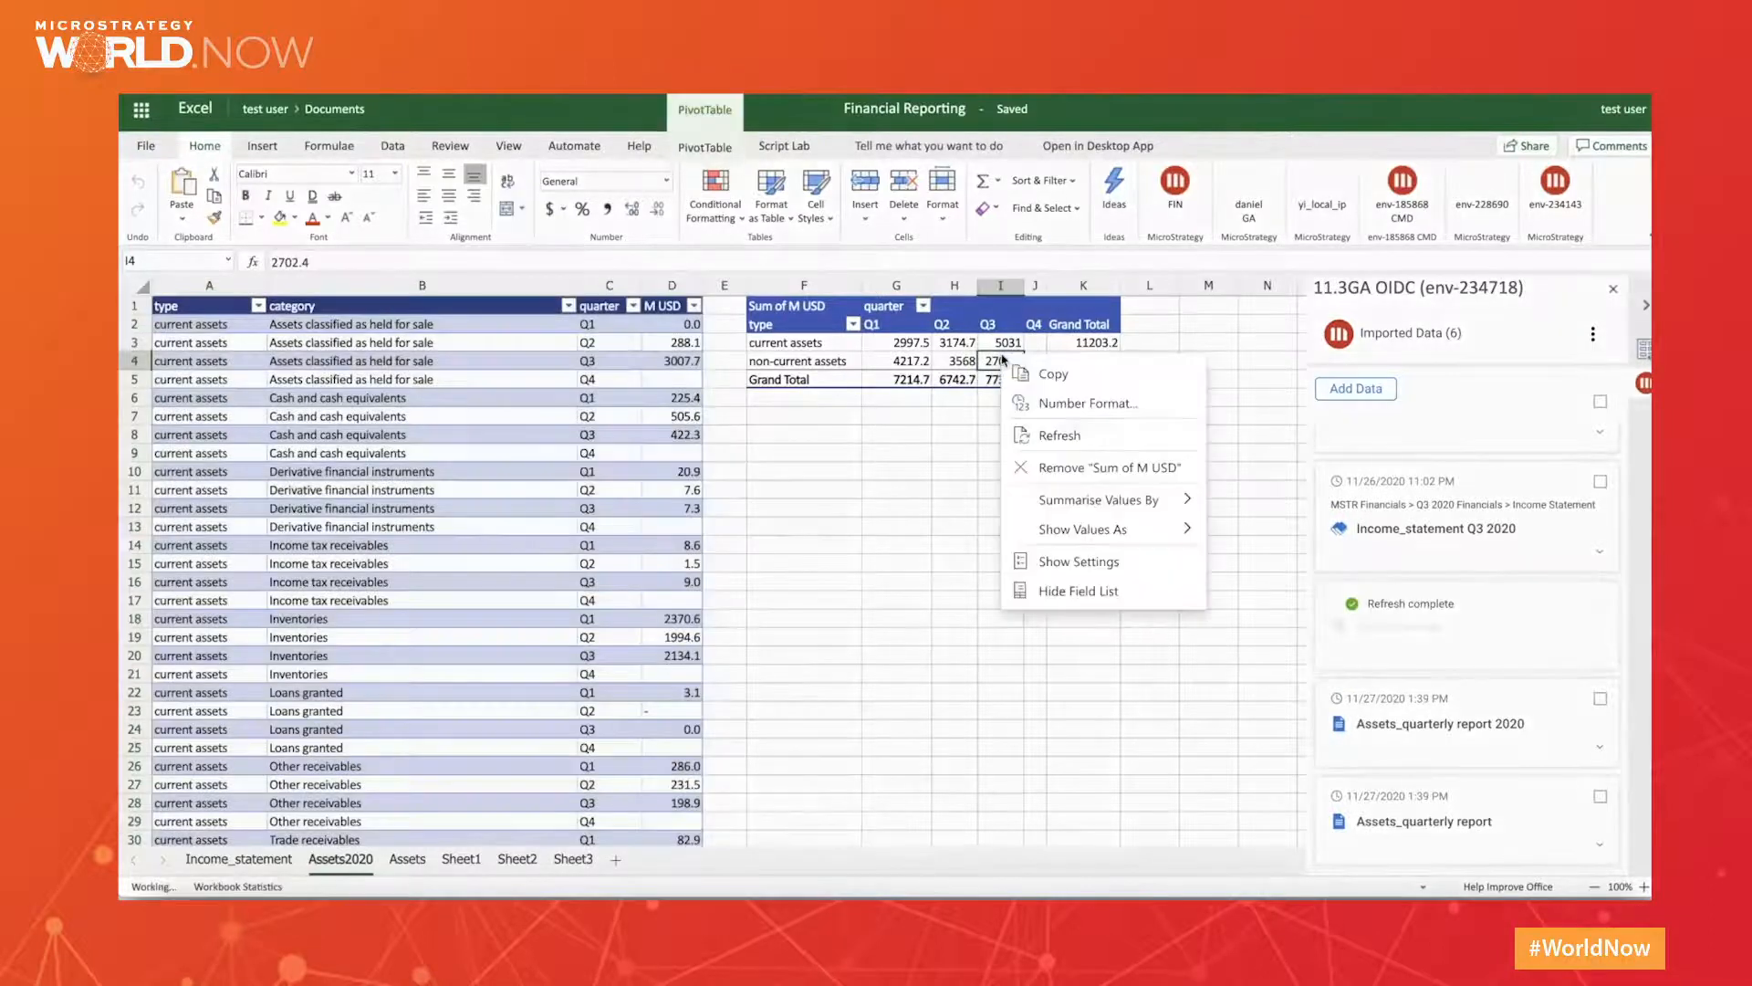
left_click(1054, 435)
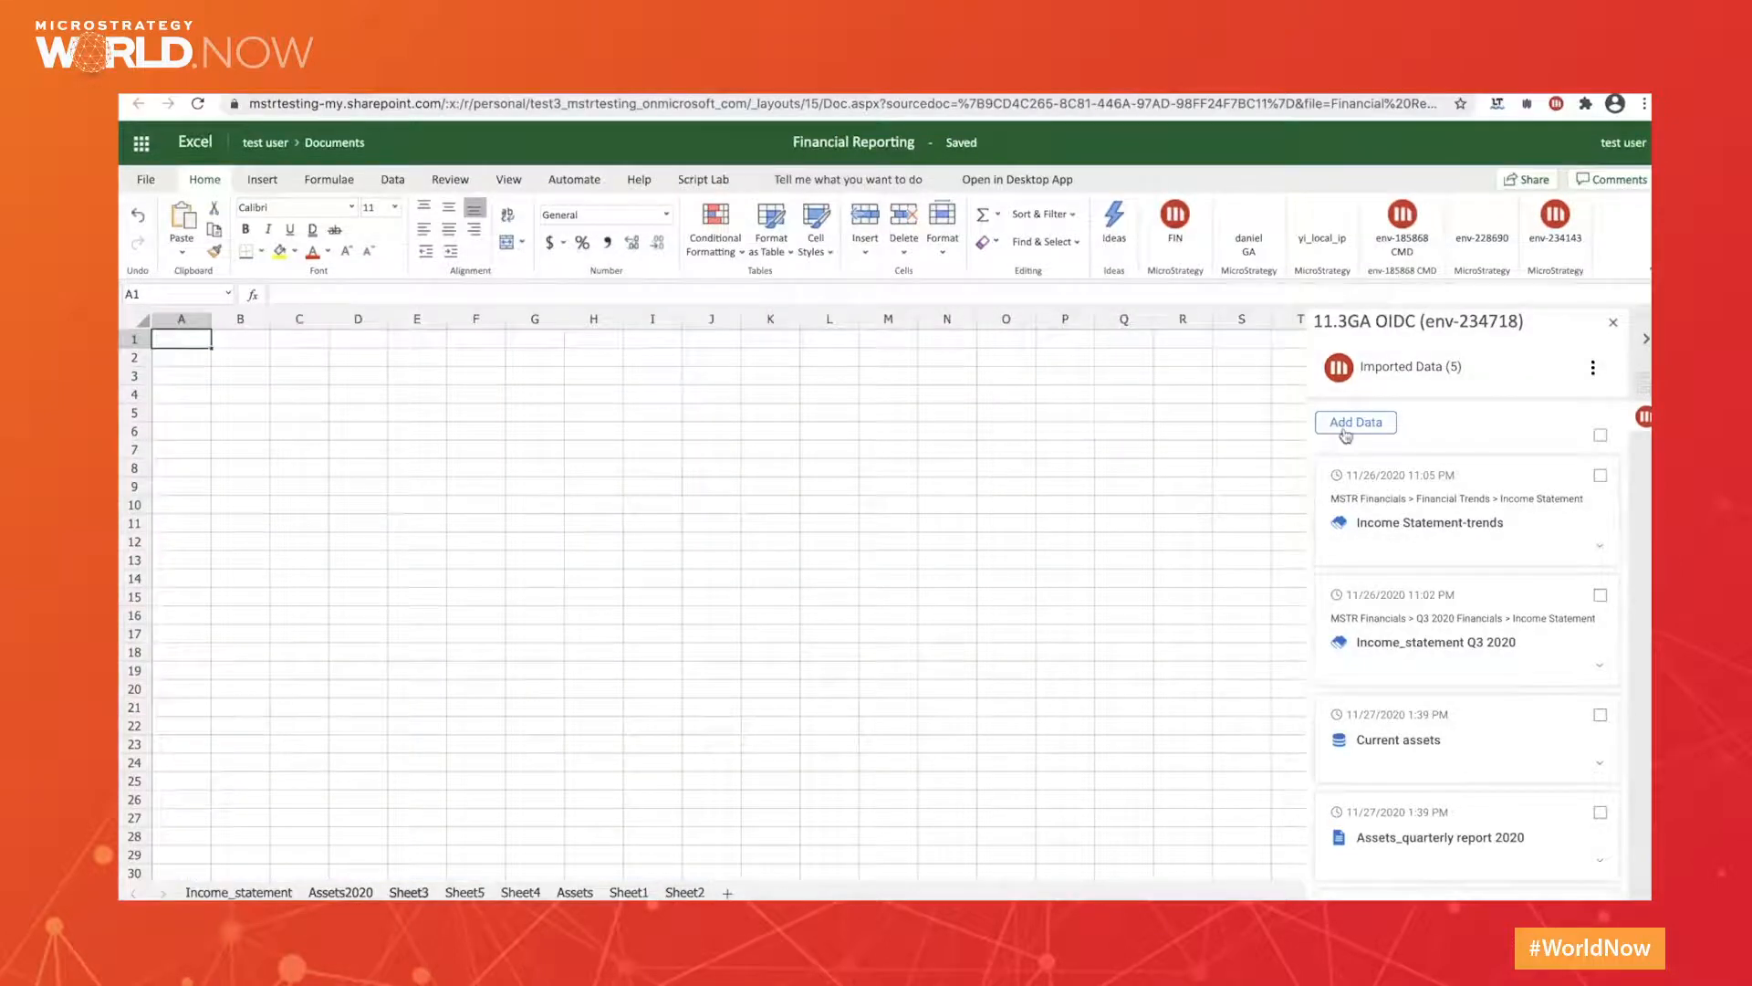
Add new data by searching beyond My Library for "financial" and open the Financial Statement dossier for import.
left_click(1344, 425)
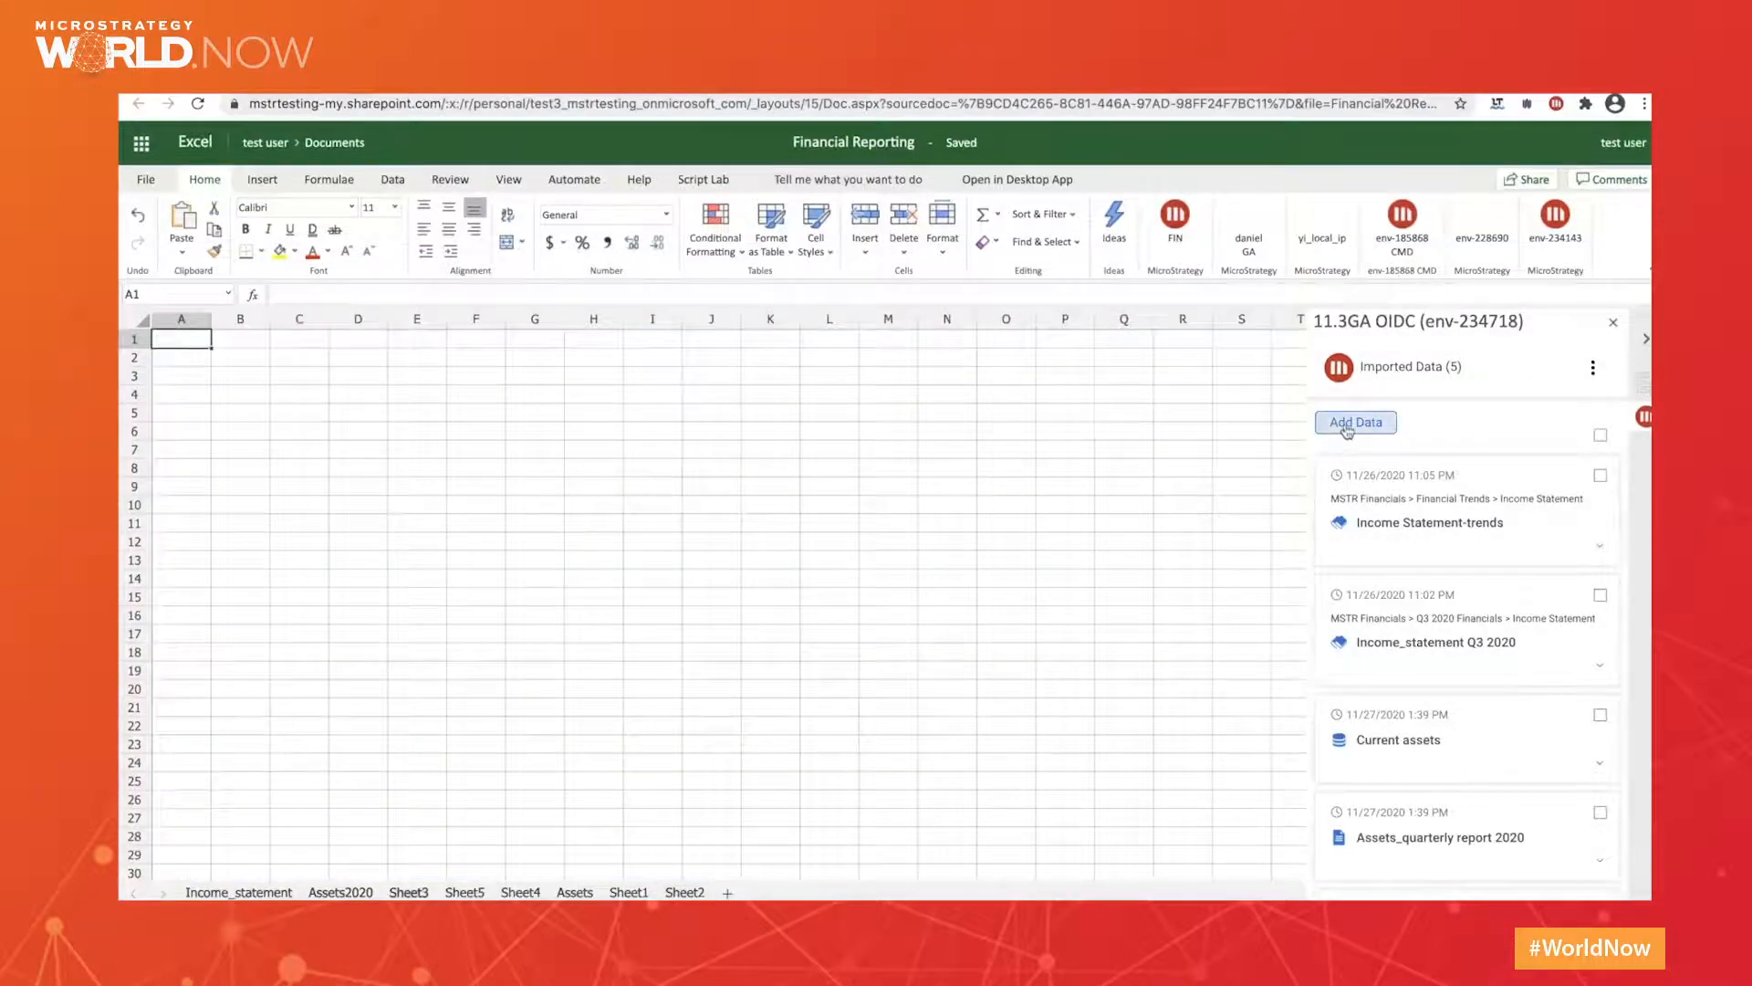
left_click(1223, 256)
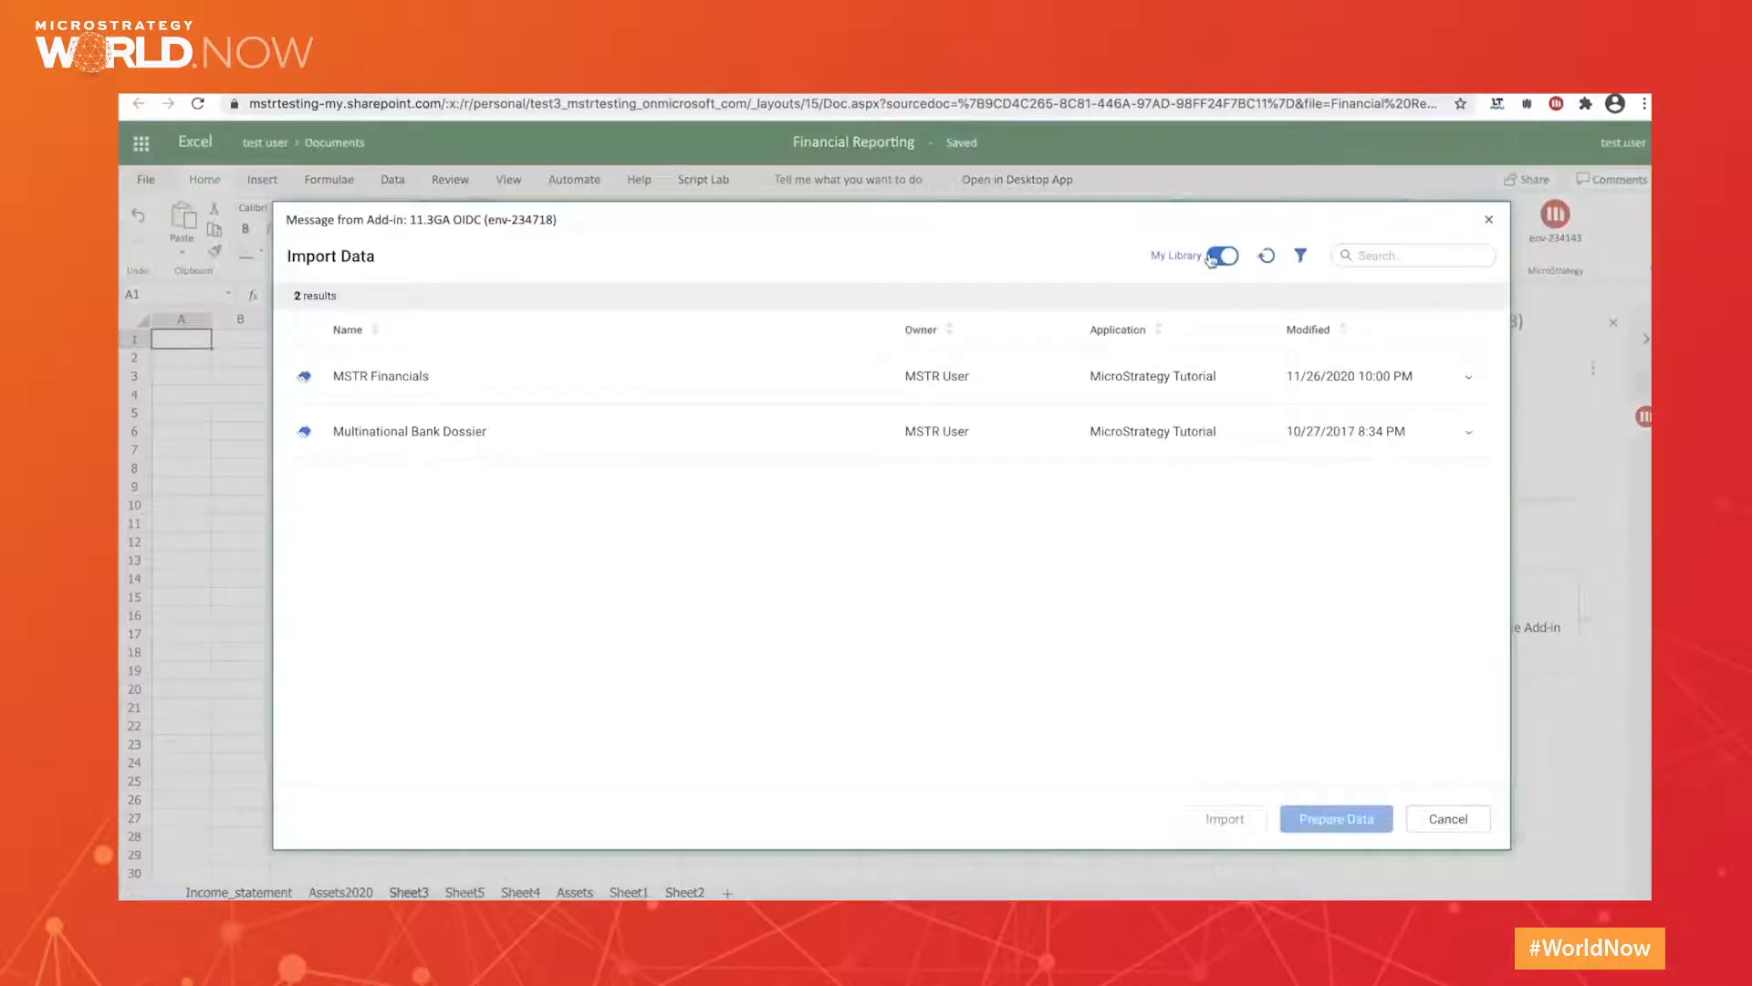
left_click(1396, 256)
type("fina")
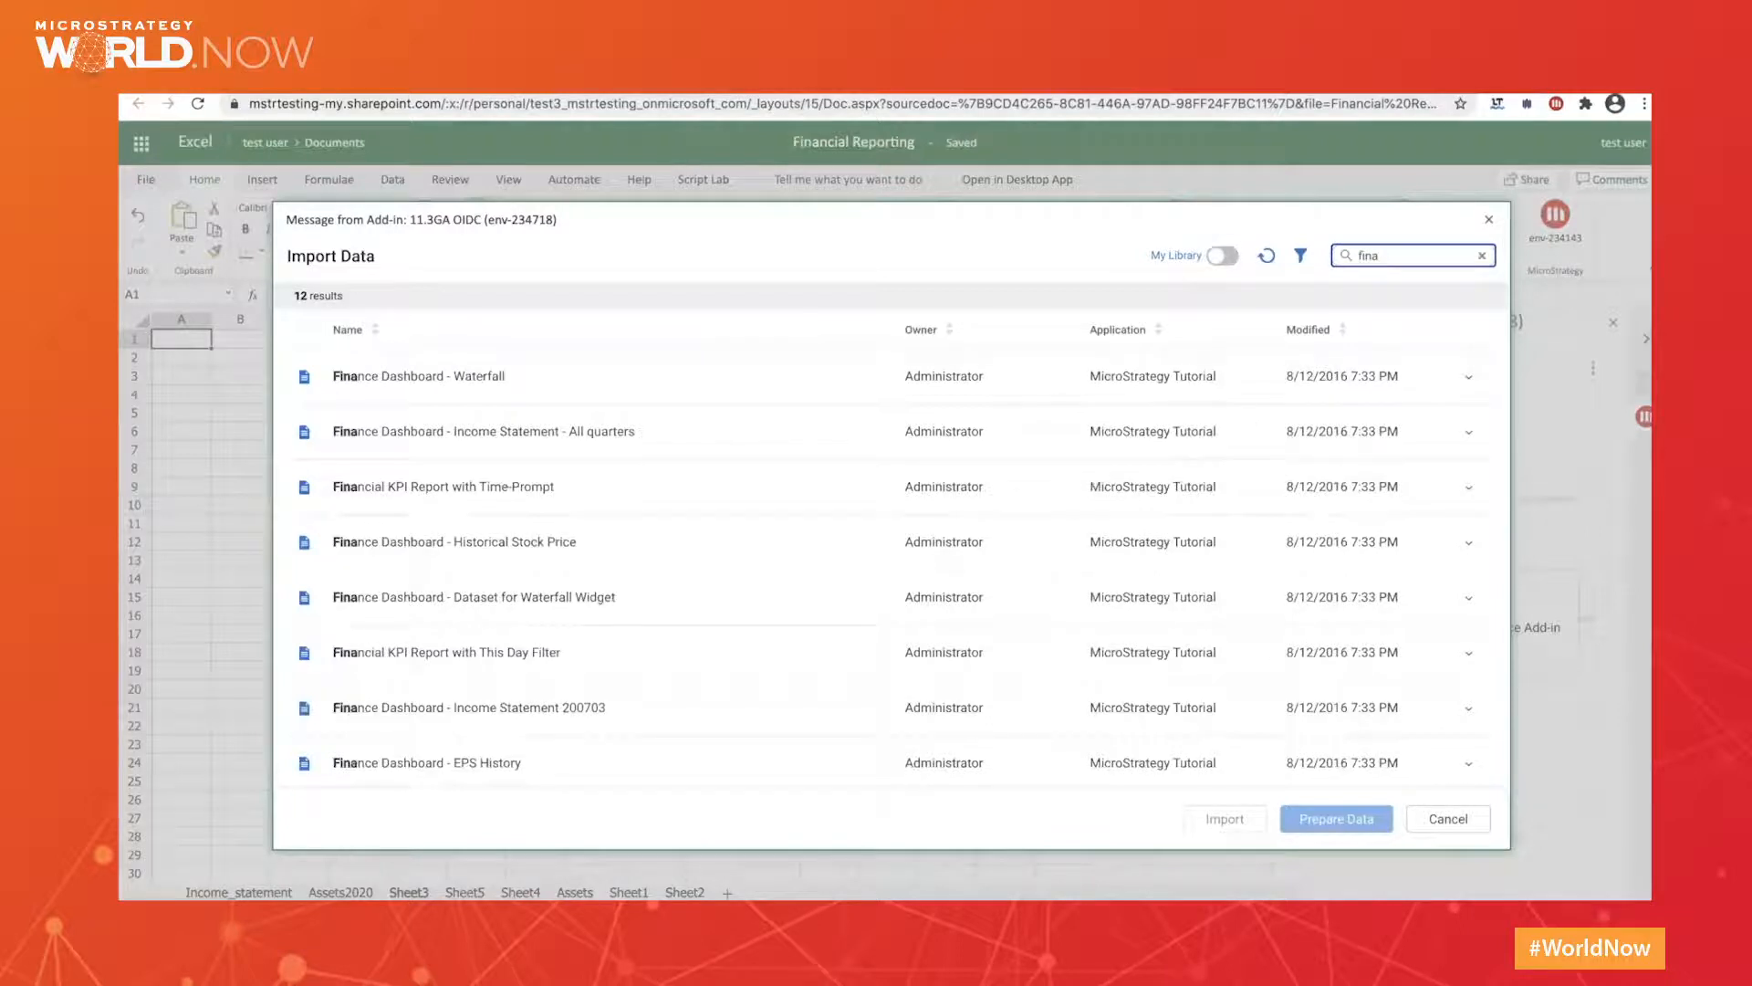
type("ncial")
left_click(415, 490)
left_click(1229, 824)
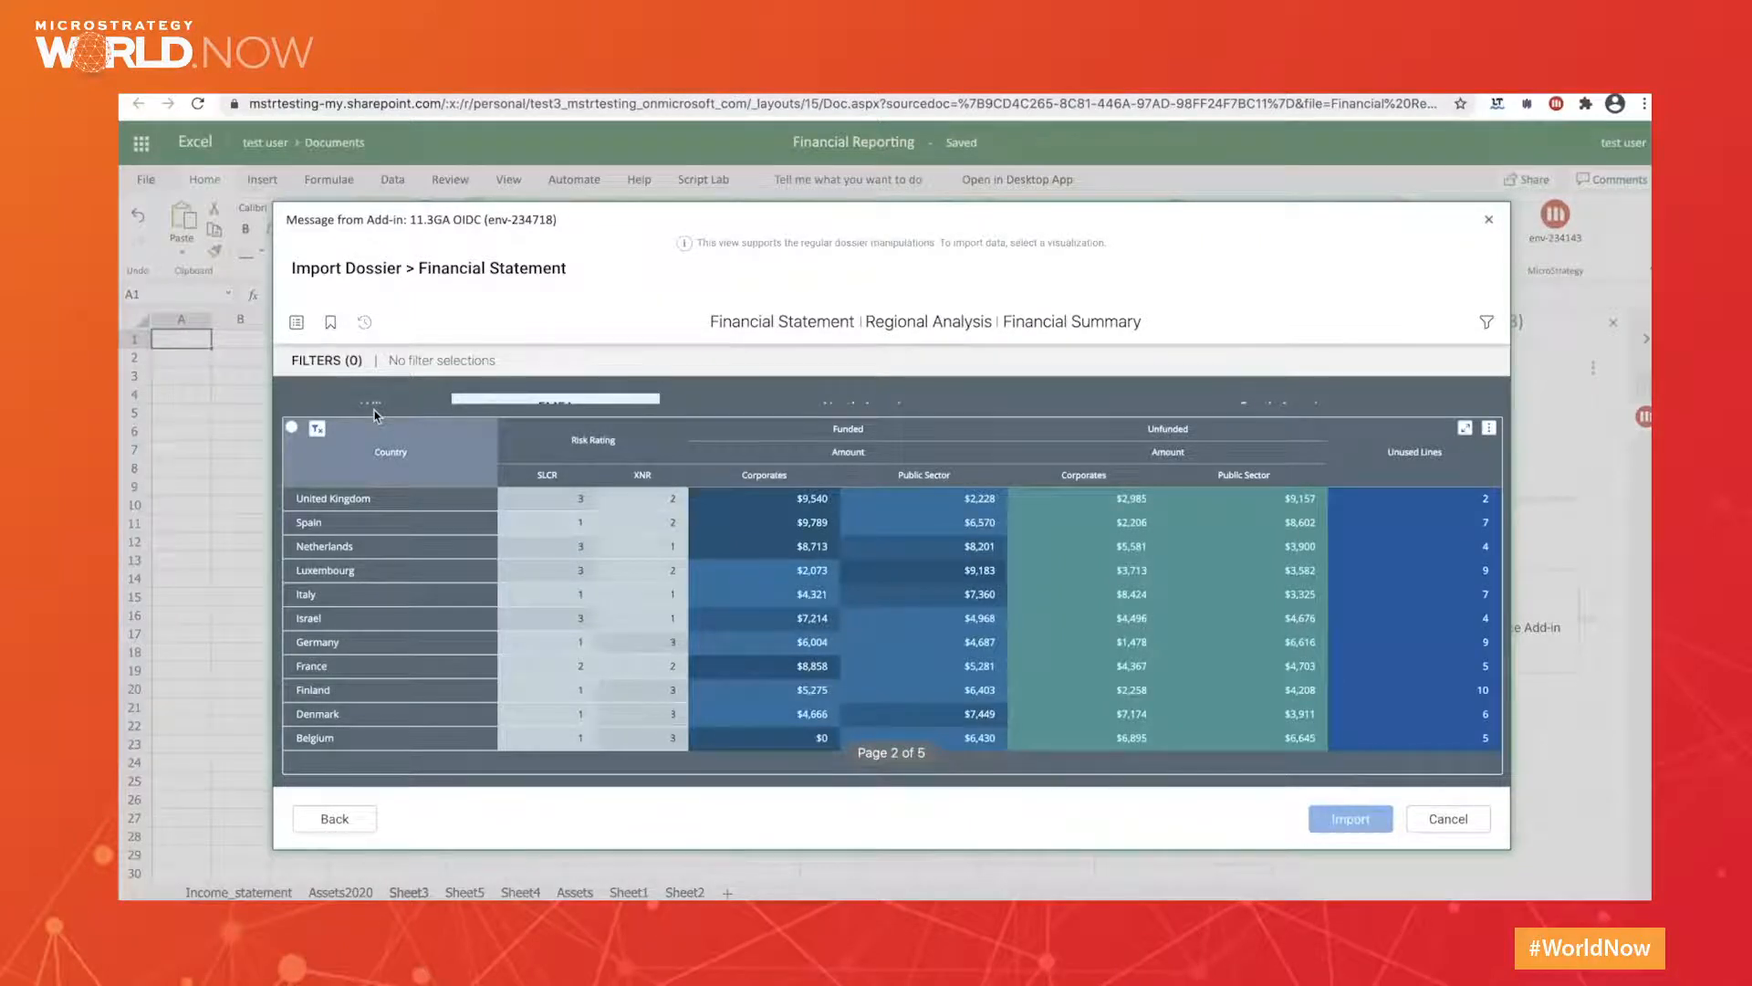
Import the Useful links table from the dossier's links page into the blank sheet at cell A1, and select the International Statistics link cell.
left_click(296, 321)
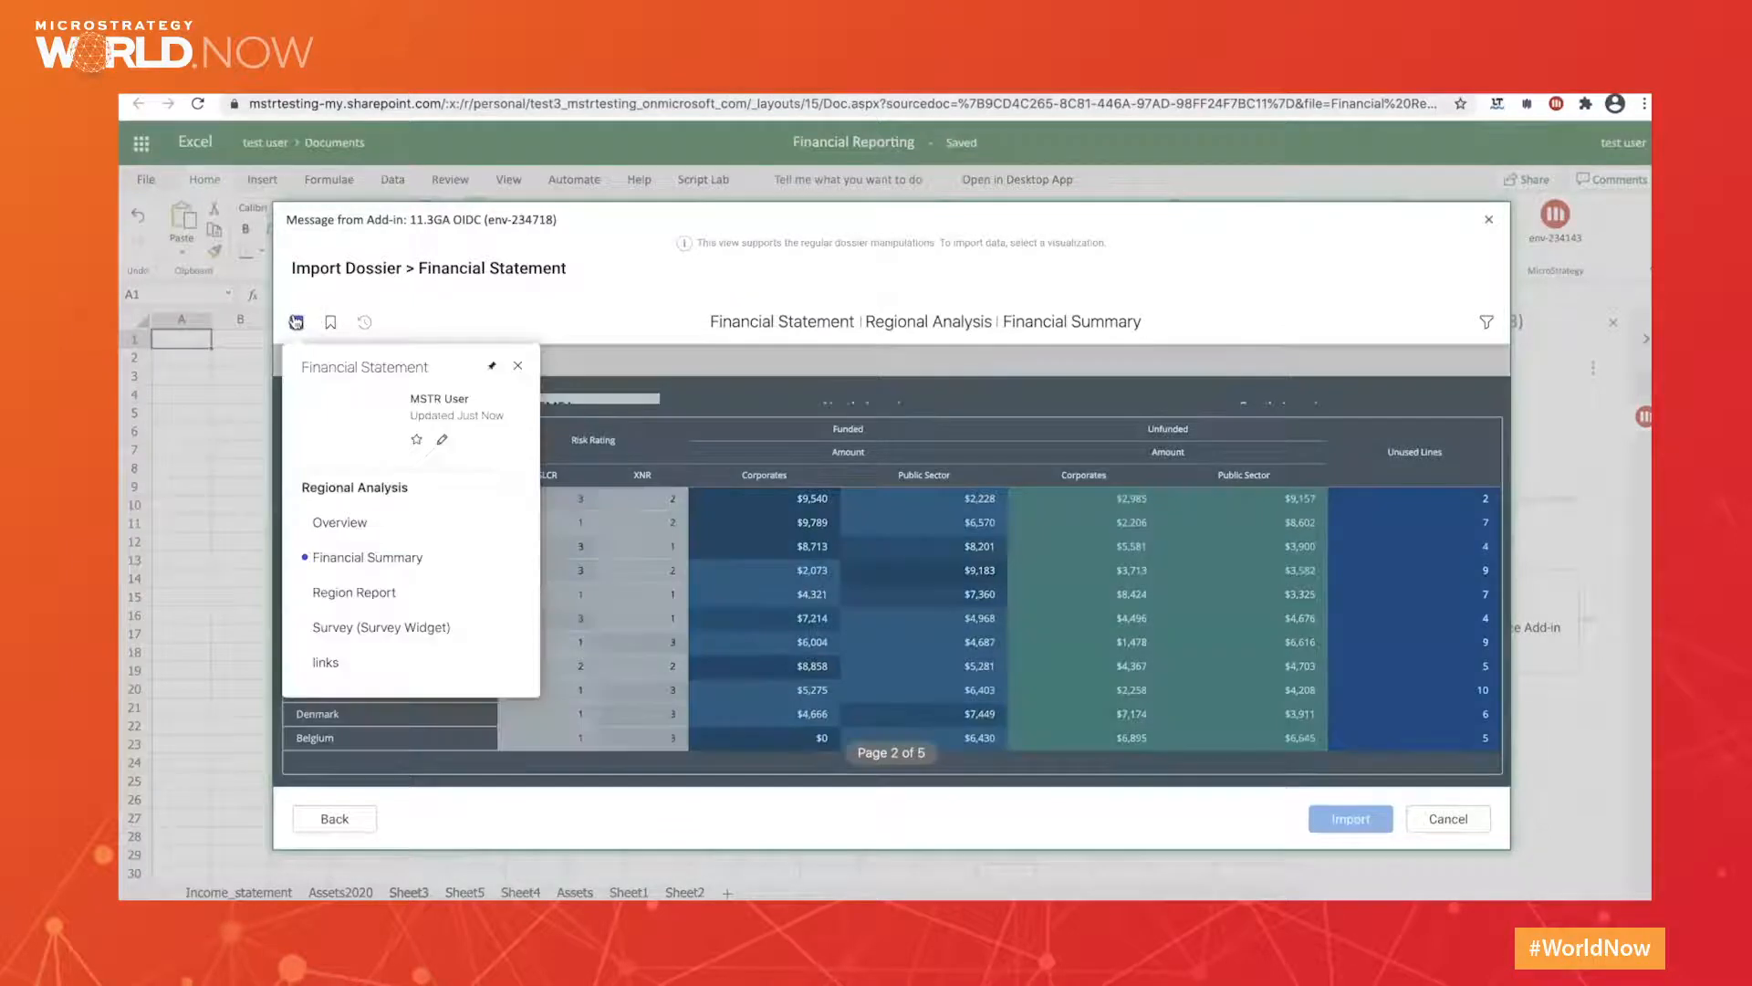
left_click(321, 660)
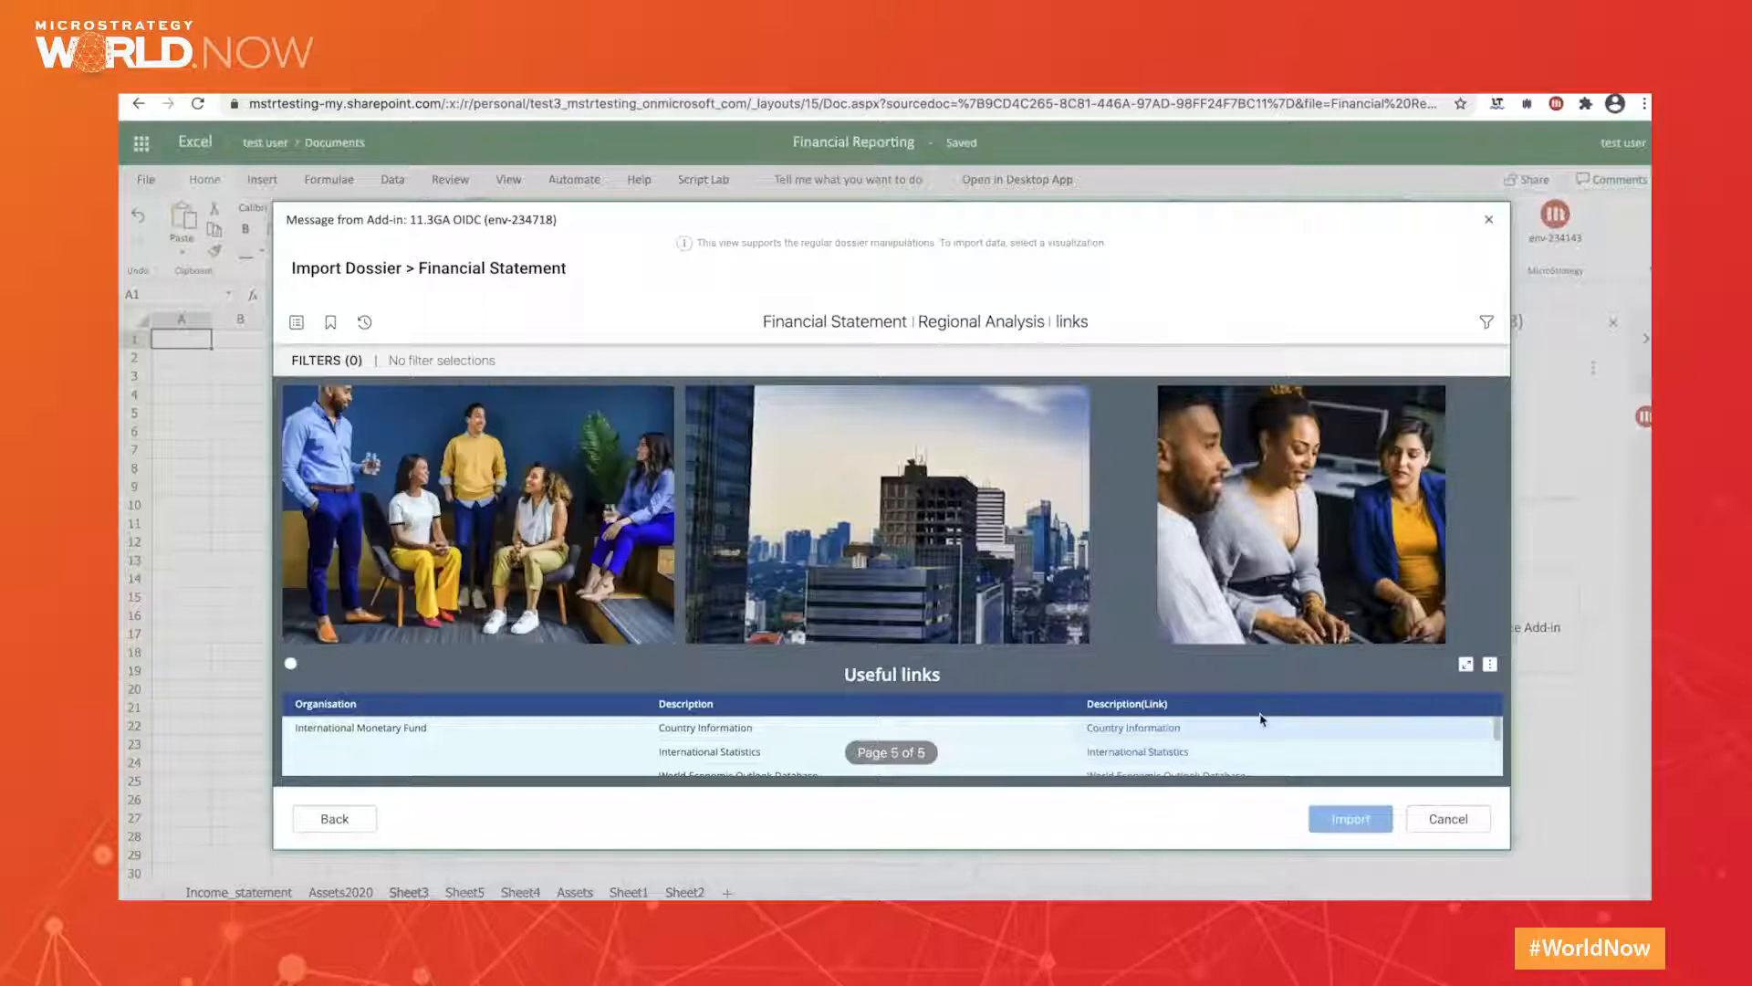
left_click(1469, 667)
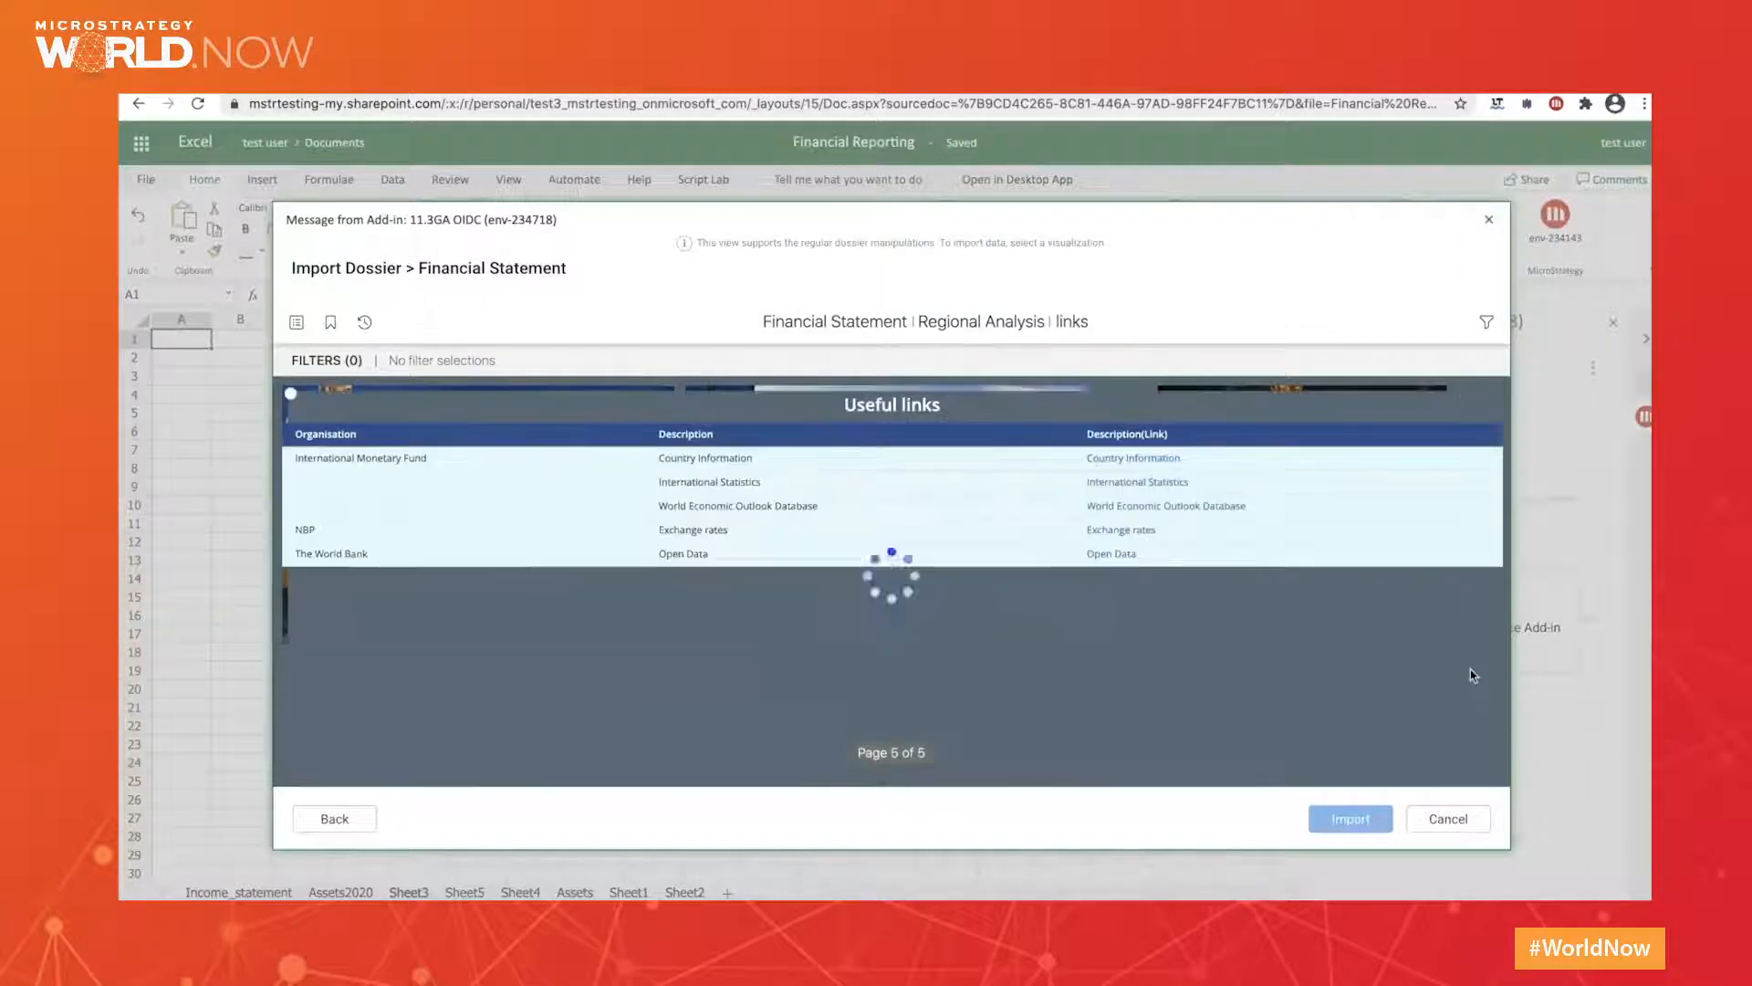
left_click(290, 393)
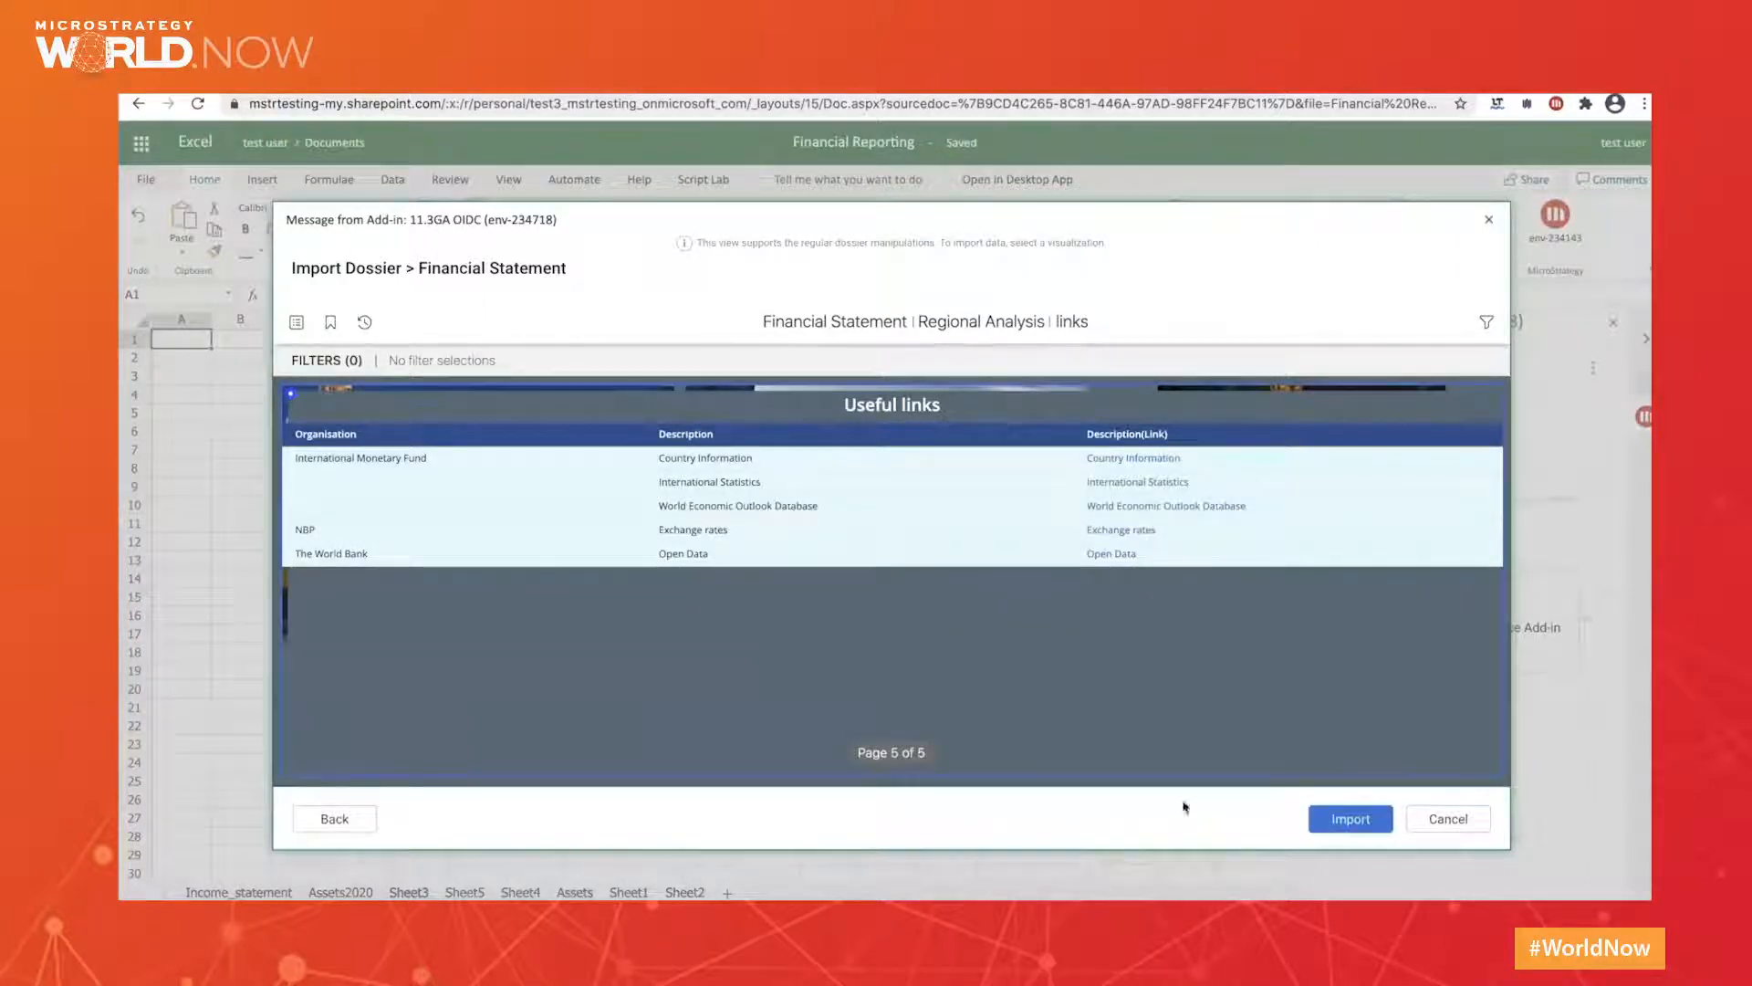
left_click(1341, 820)
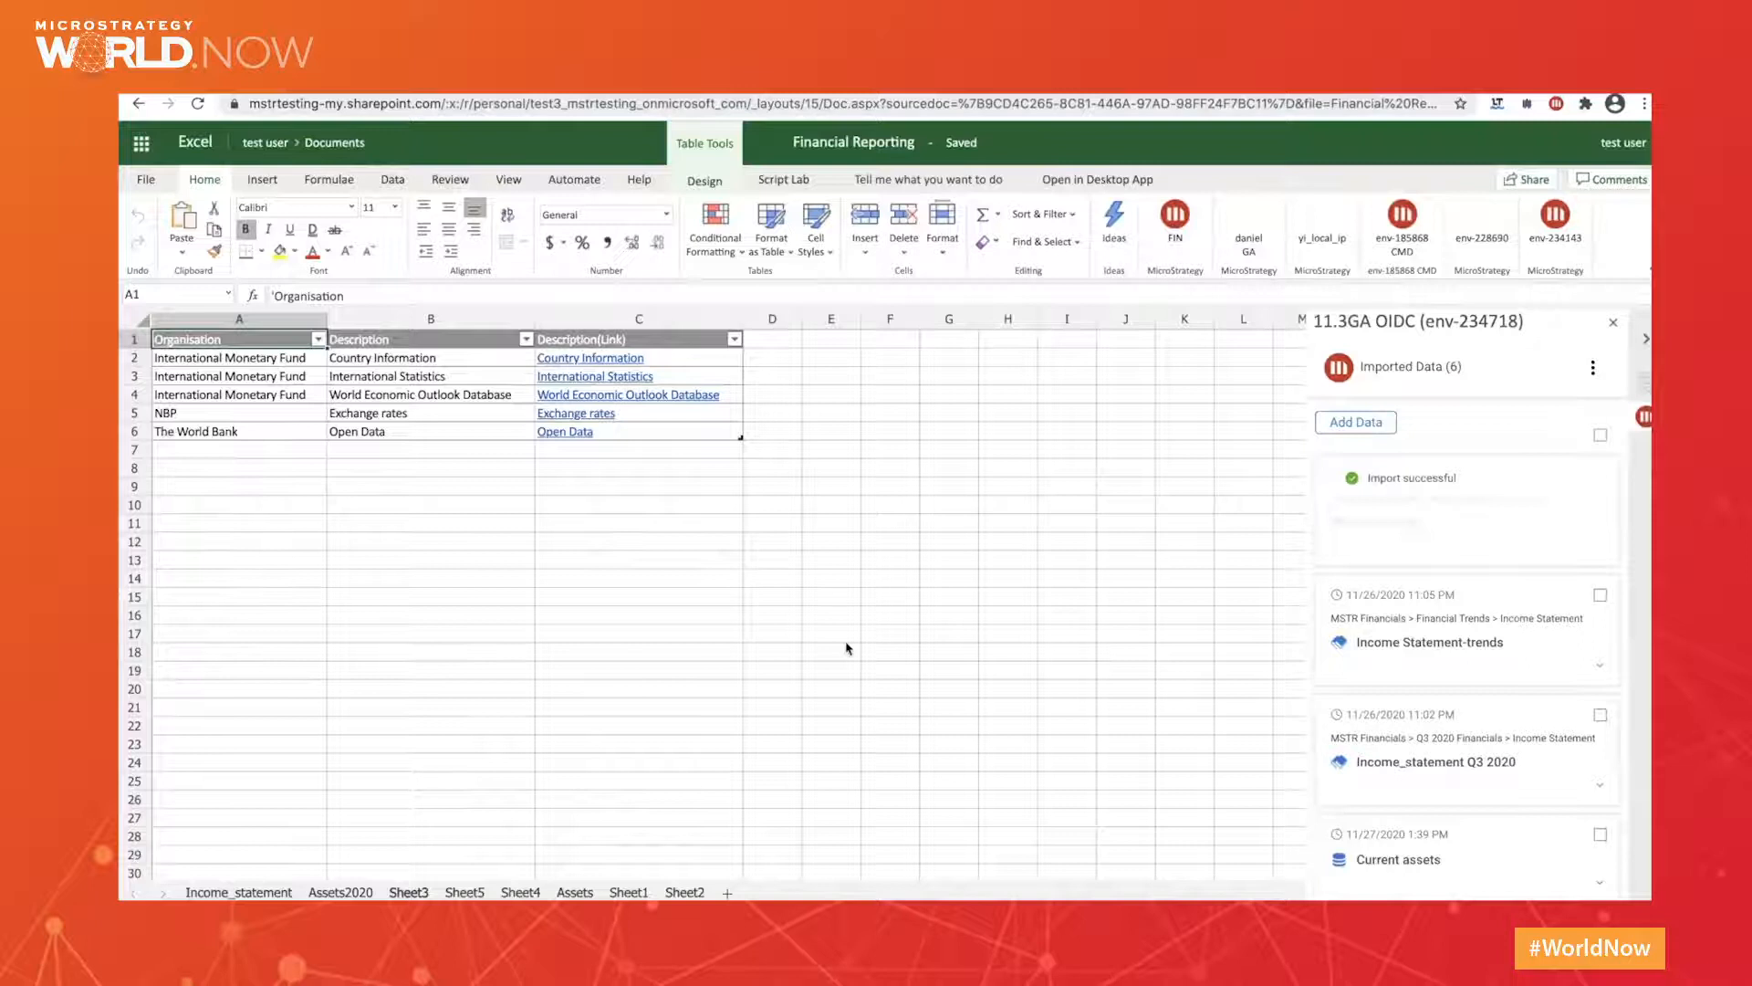
left_click(679, 376)
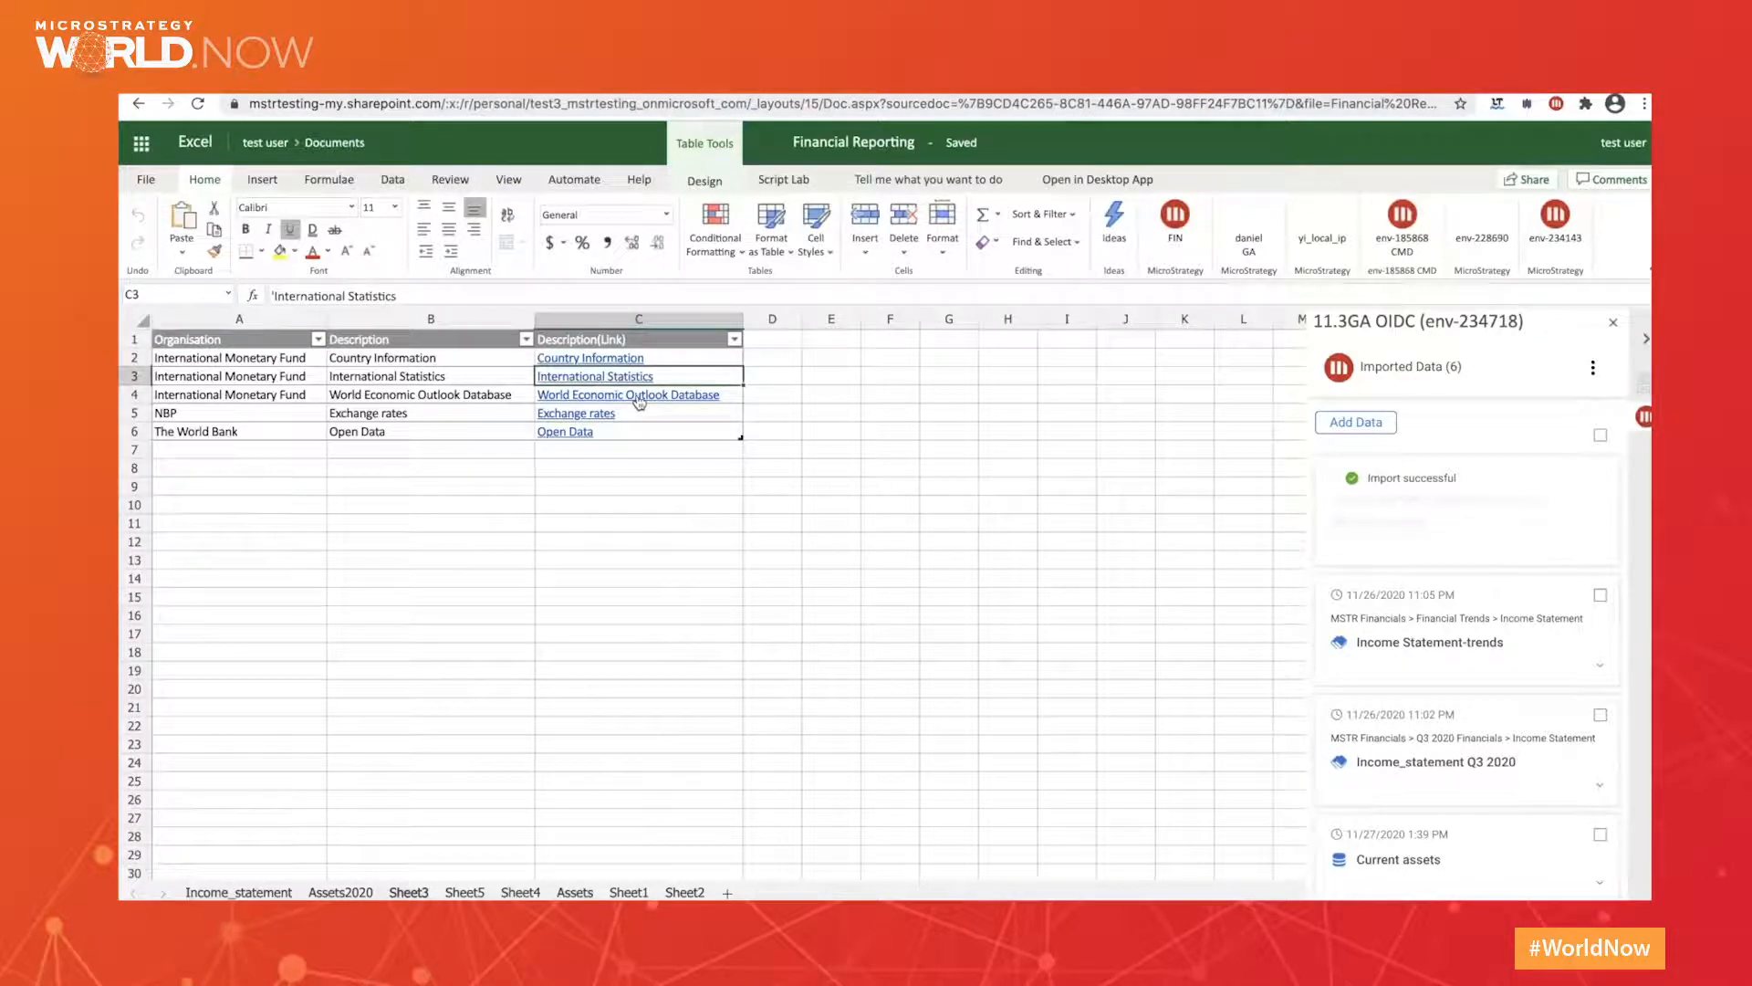